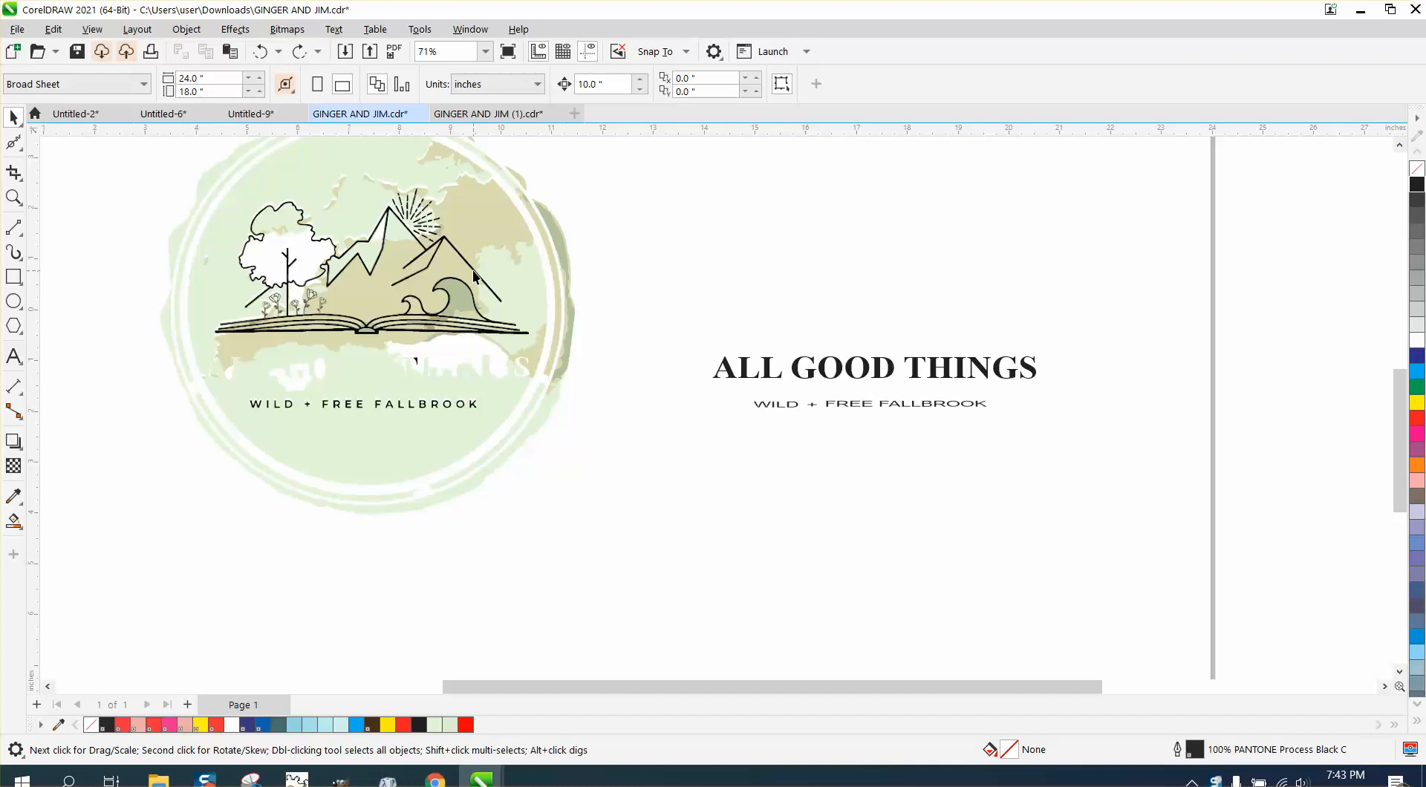
Move the tree, mountains and open book line art 10 inches right, above the ALL GOOD THINGS text.
{"action": "left_click", "coordinate": [474, 272]}
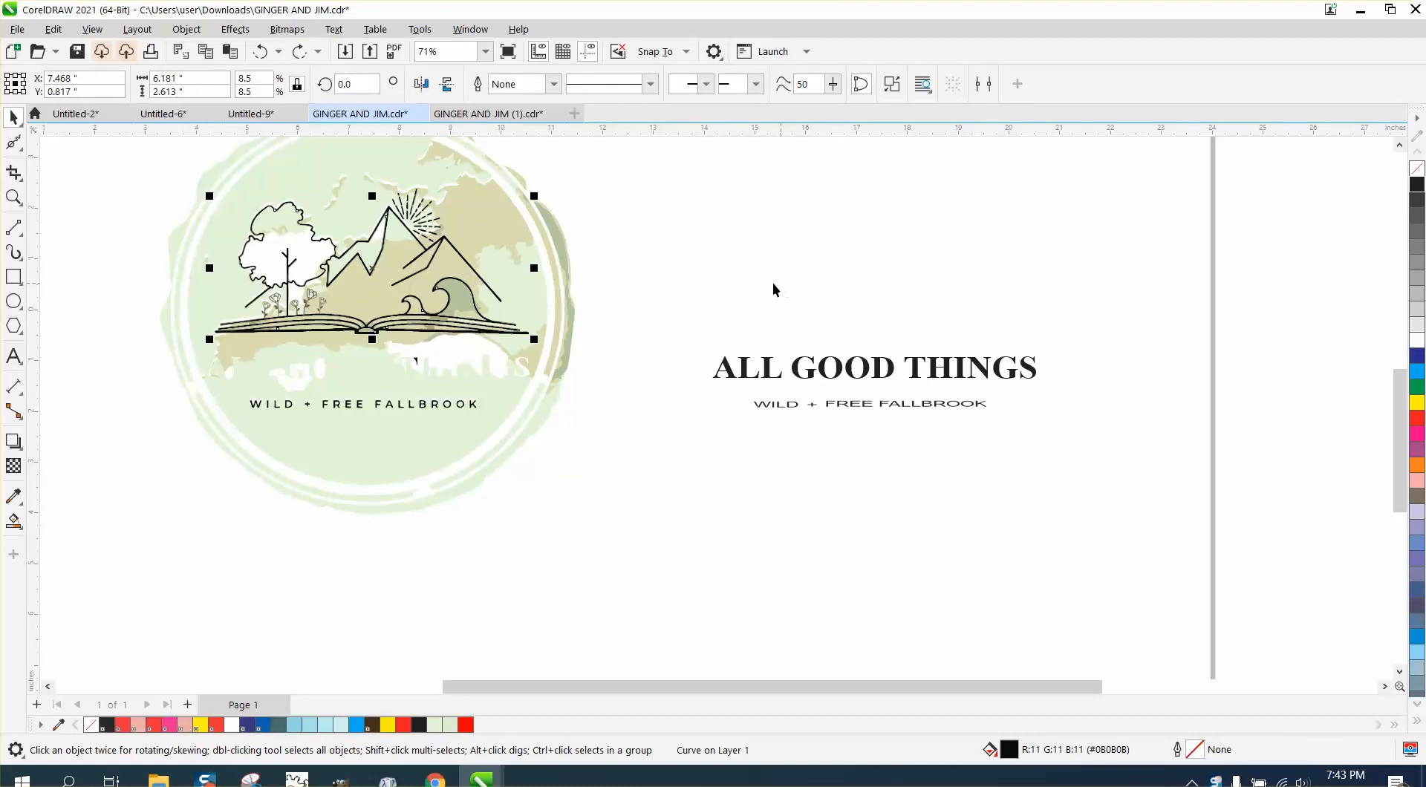
{"action": "key", "text": "ctrl+shift+z"}
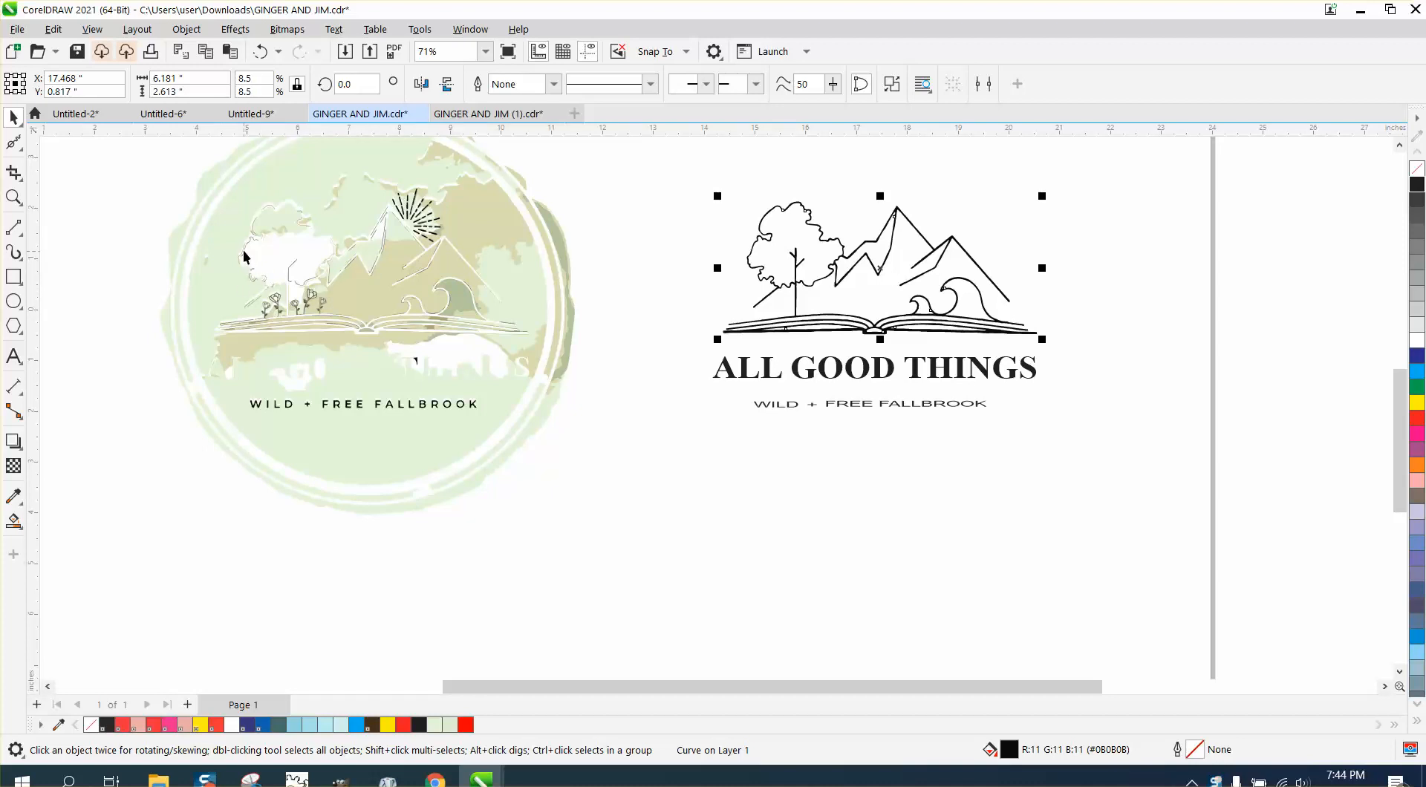
Move the dashes of the two leftmost sun rays above the tall mountain 10 inches right.
{"action": "left_click", "coordinate": [13, 197]}
{"action": "left_click_drag", "start_coordinate": [230, 281], "coordinate": [396, 345]}
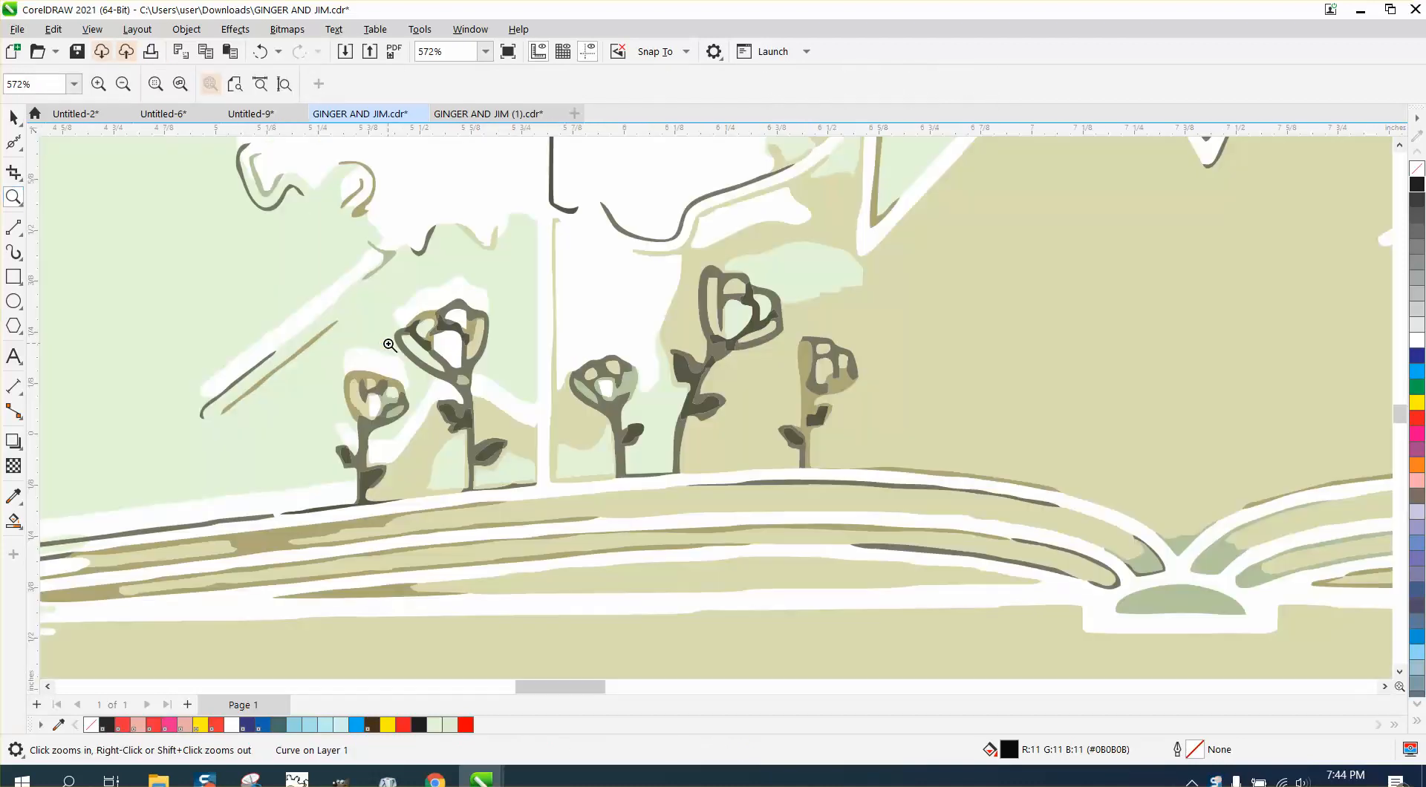
{"action": "scroll", "coordinate": [466, 353], "scroll_direction": "down", "scroll_amount": 5}
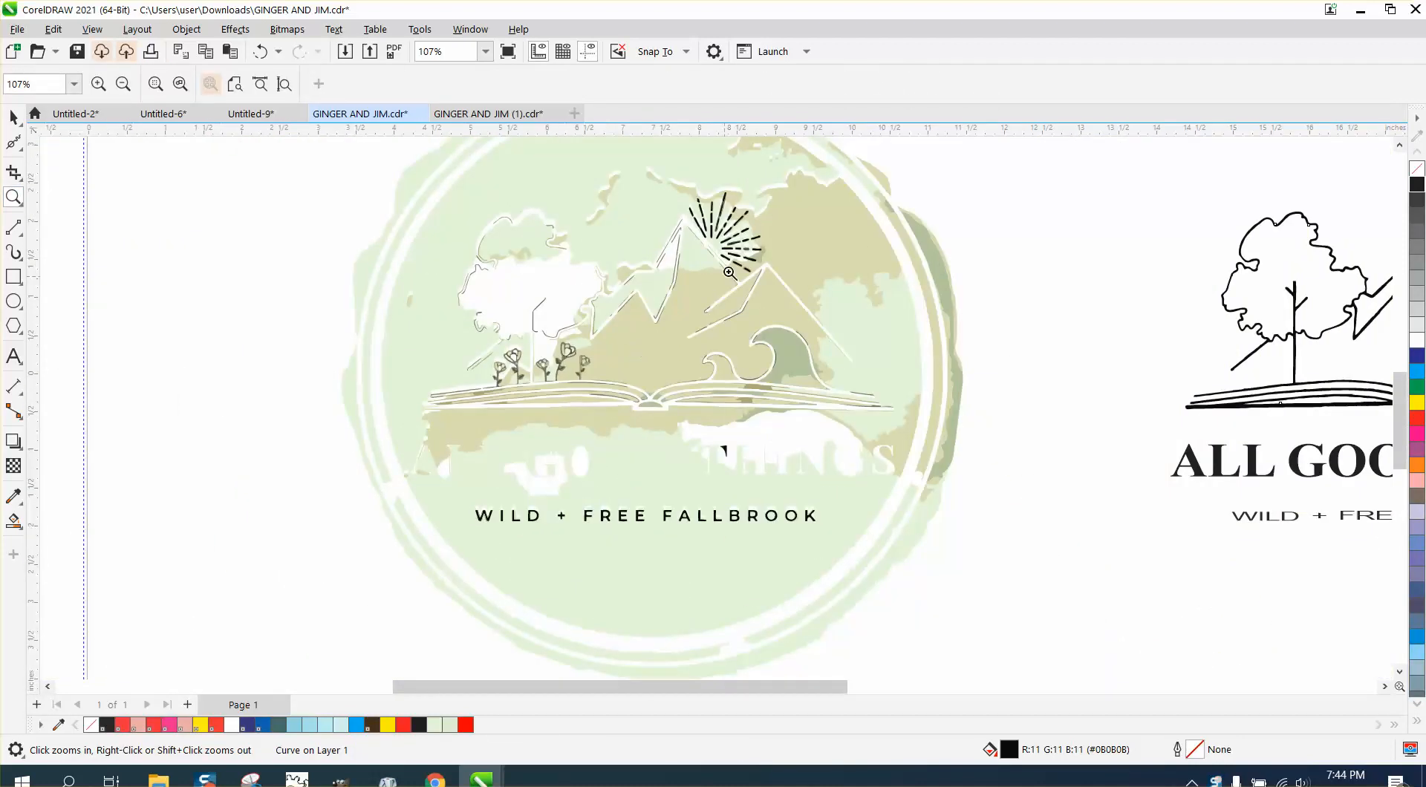
{"action": "scroll", "coordinate": [809, 326], "scroll_direction": "up", "scroll_amount": 4}
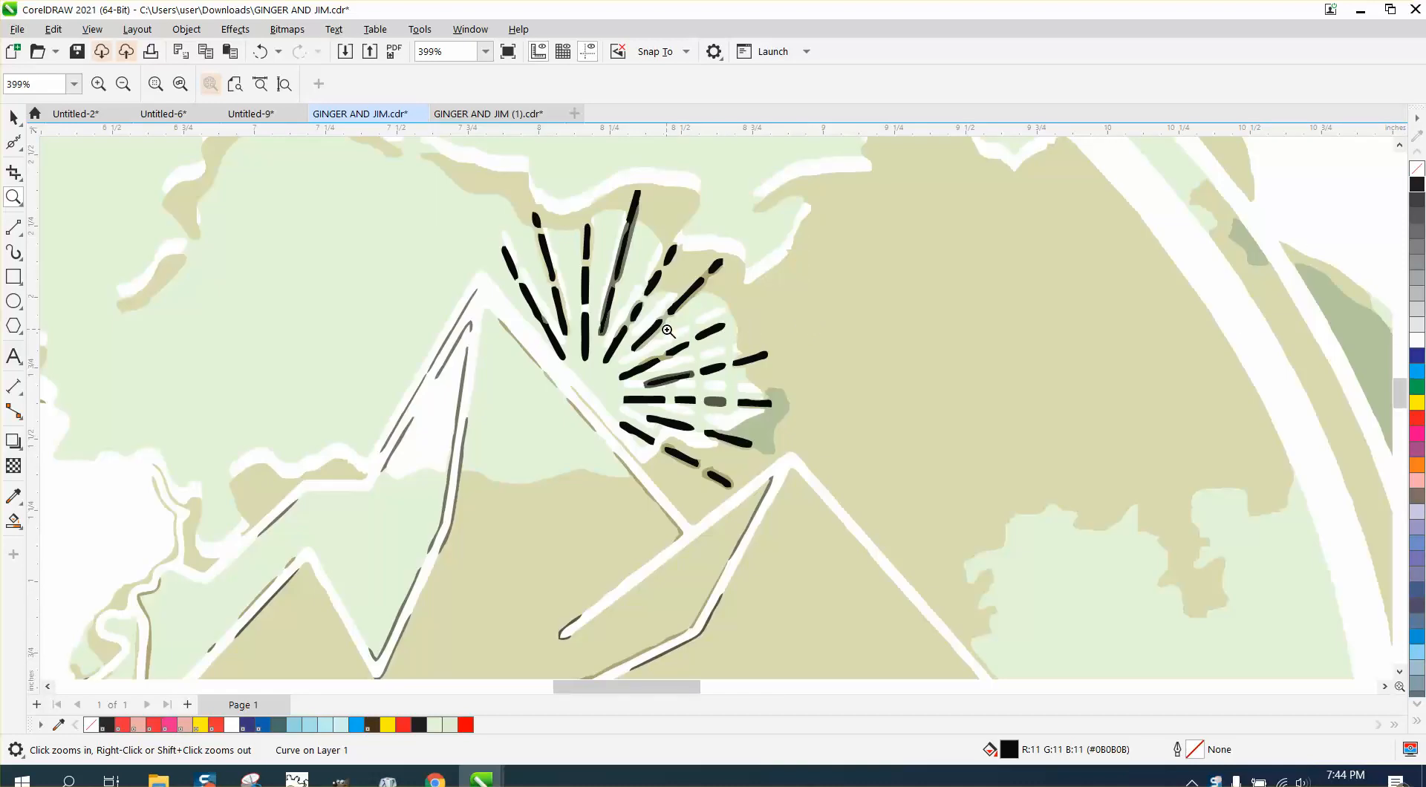
{"action": "scroll", "coordinate": [654, 329], "scroll_direction": "down", "scroll_amount": 1}
{"action": "left_click", "coordinate": [14, 116]}
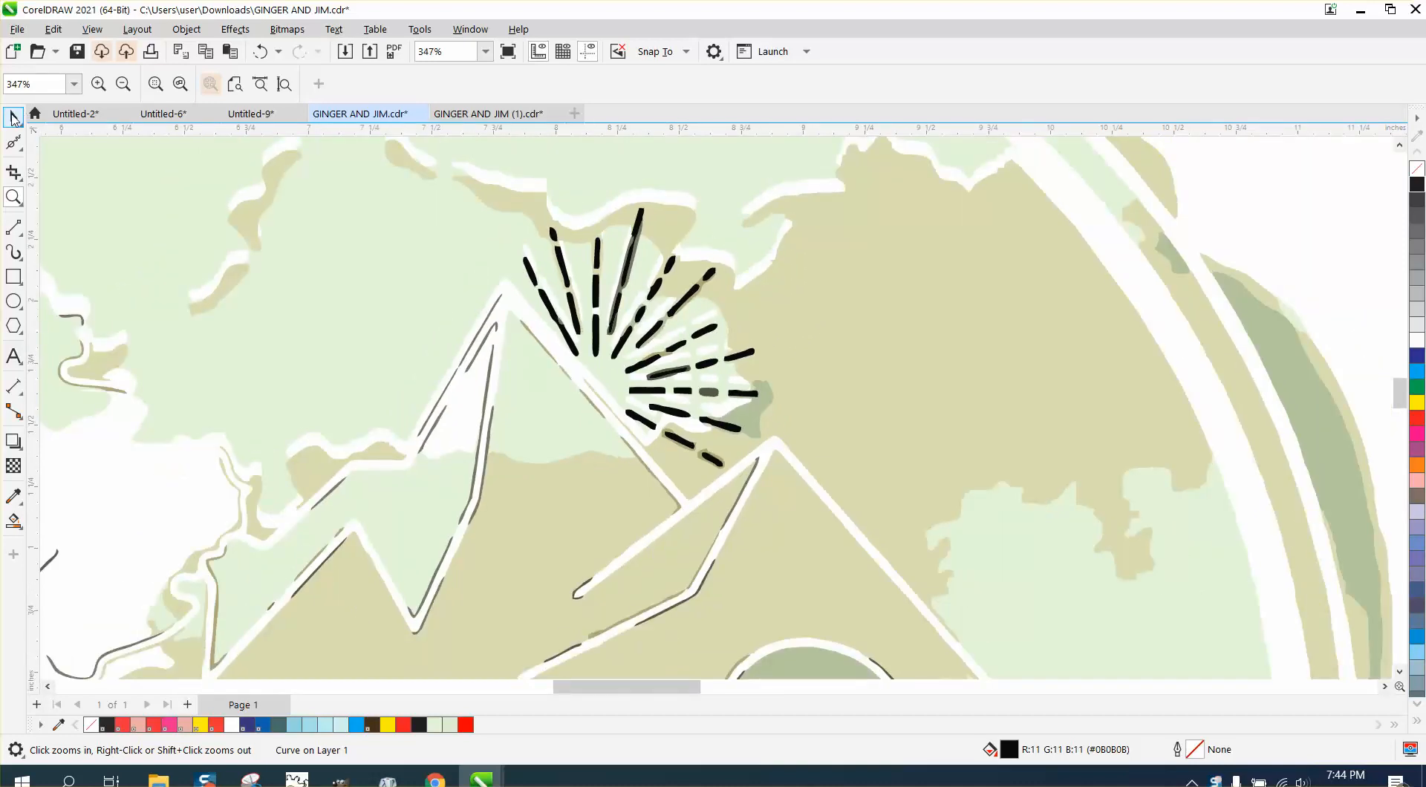
{"action": "left_click", "coordinate": [527, 271]}
{"action": "key", "text": "Right"}
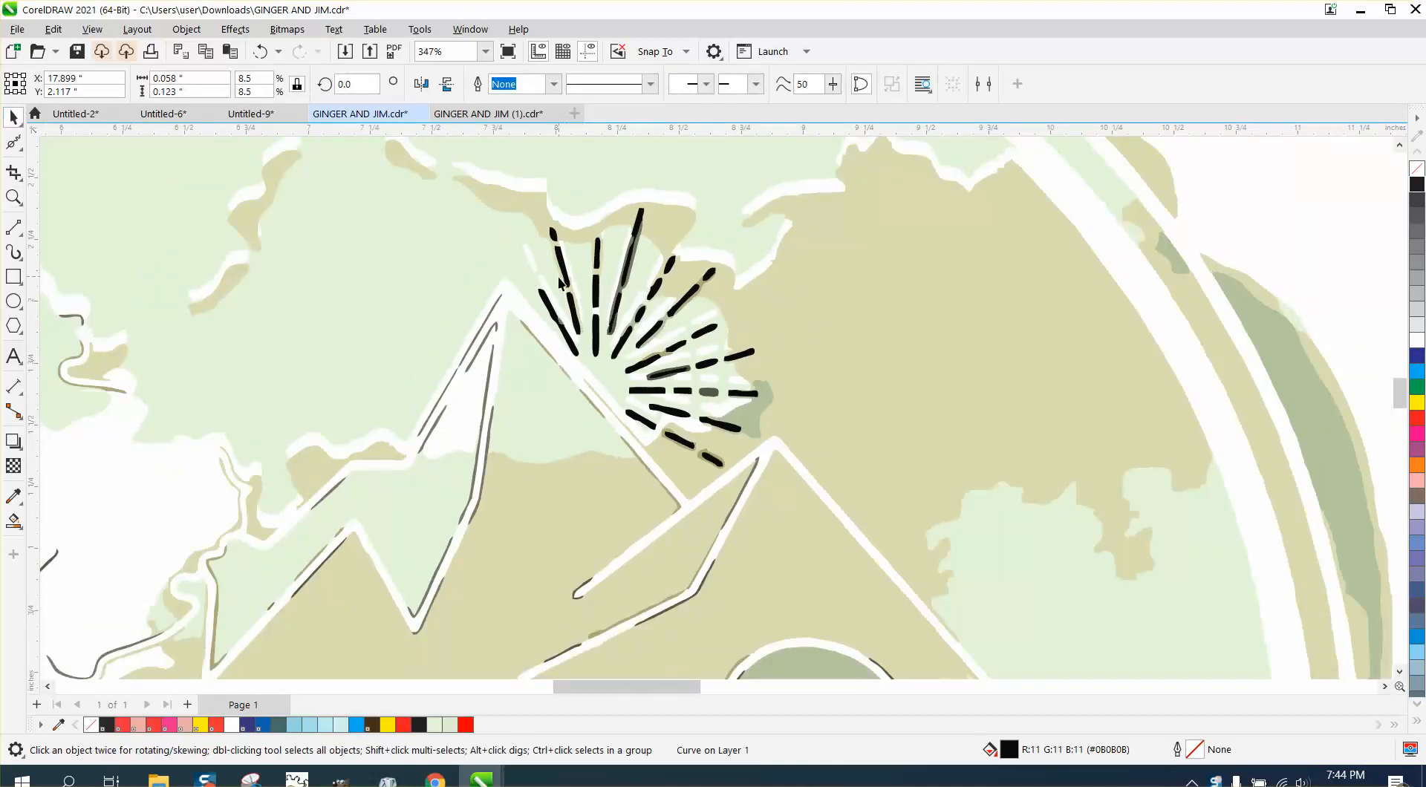
{"action": "left_click", "coordinate": [550, 306]}
{"action": "key", "text": "Right"}
{"action": "left_click", "coordinate": [563, 264]}
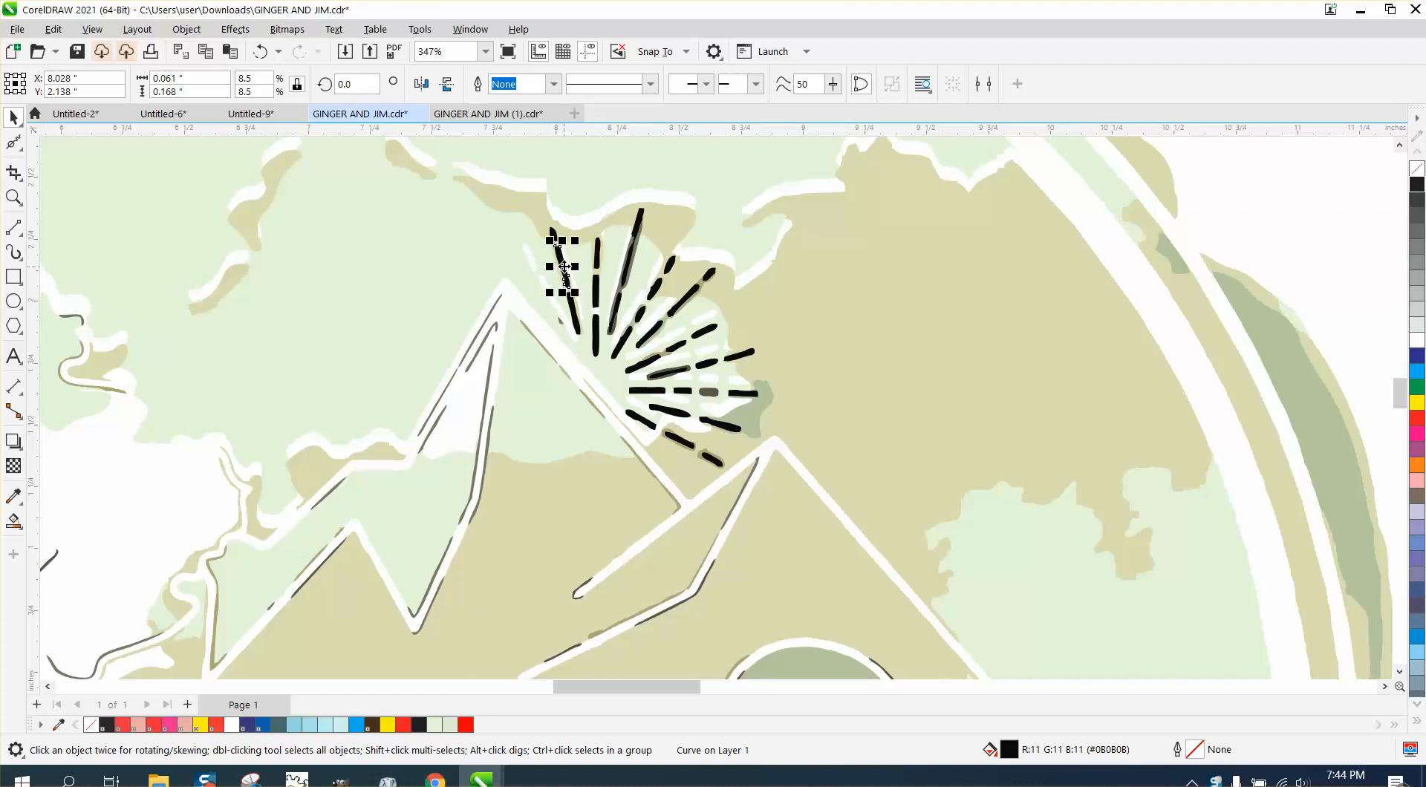
{"action": "key", "text": "Right"}
{"action": "left_click", "coordinate": [554, 233]}
{"action": "key", "text": "Right"}
{"action": "left_click", "coordinate": [574, 312]}
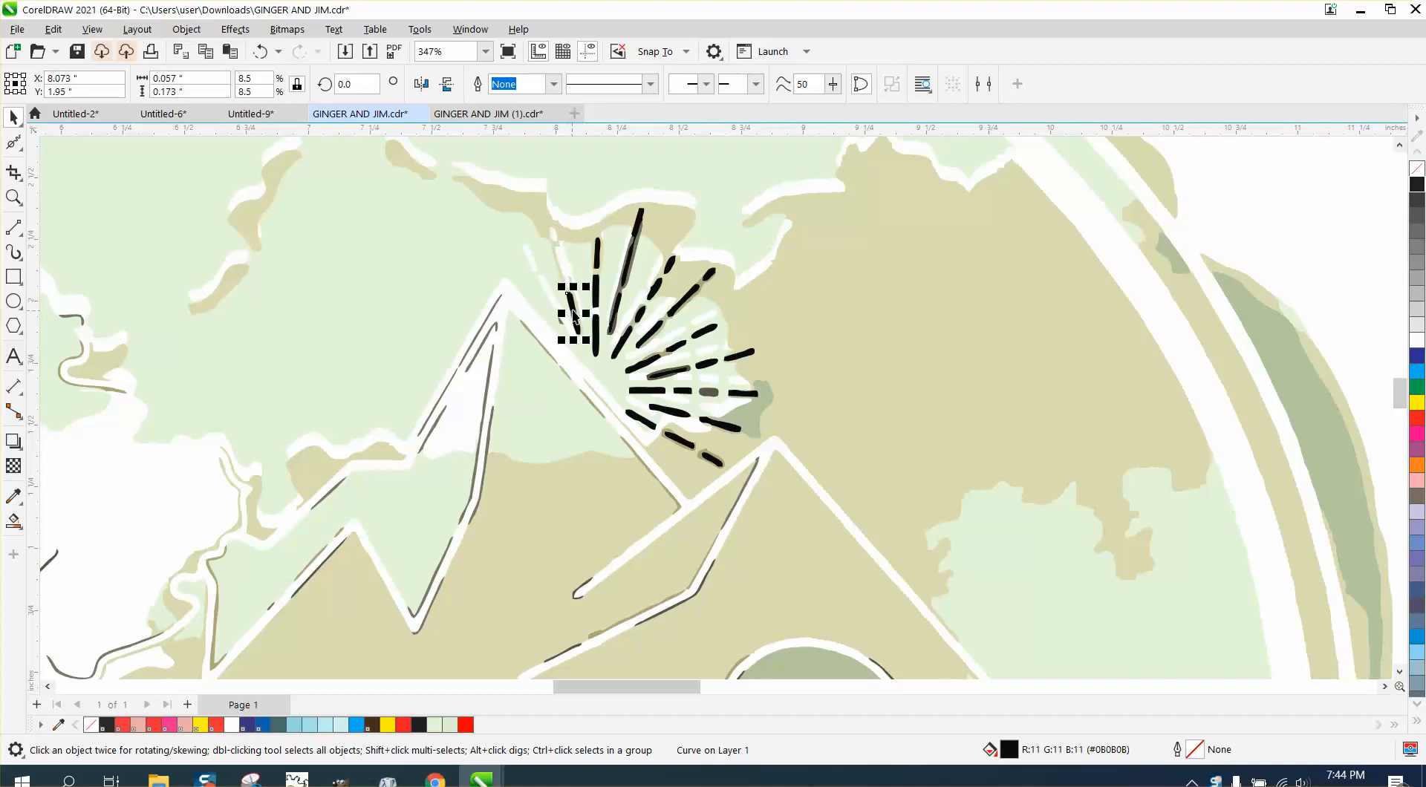
{"action": "key", "text": "Right"}
Move the sun's vertical ray, the long ray beside it and the two upper diagonal rays 10 inches right.
{"action": "left_click", "coordinate": [598, 295]}
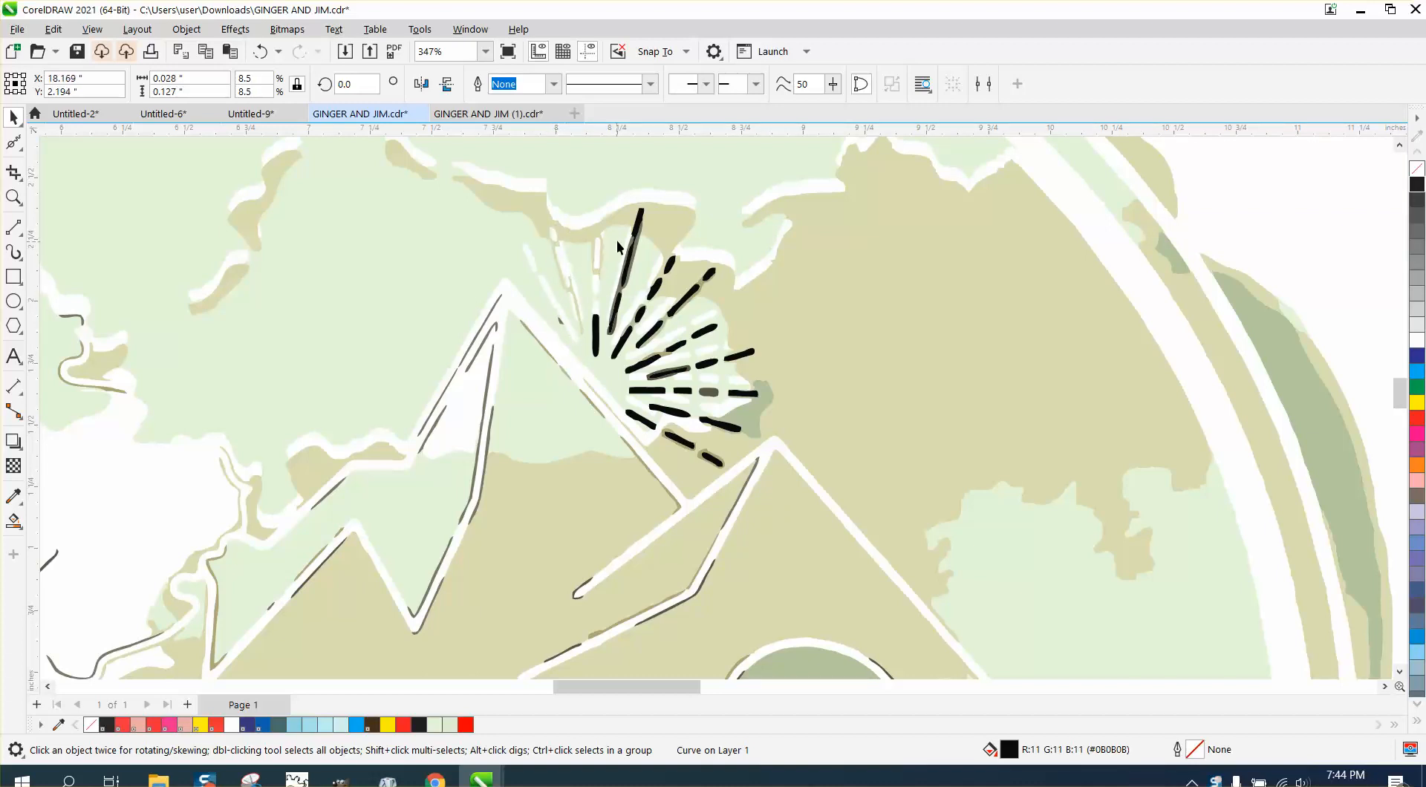
{"action": "left_click", "coordinate": [637, 233]}
{"action": "key", "text": "Right"}
{"action": "left_click", "coordinate": [614, 325]}
{"action": "key", "text": "Right"}
{"action": "left_click_drag", "start_coordinate": [598, 335], "coordinate": [615, 339]}
{"action": "left_click", "coordinate": [636, 338]}
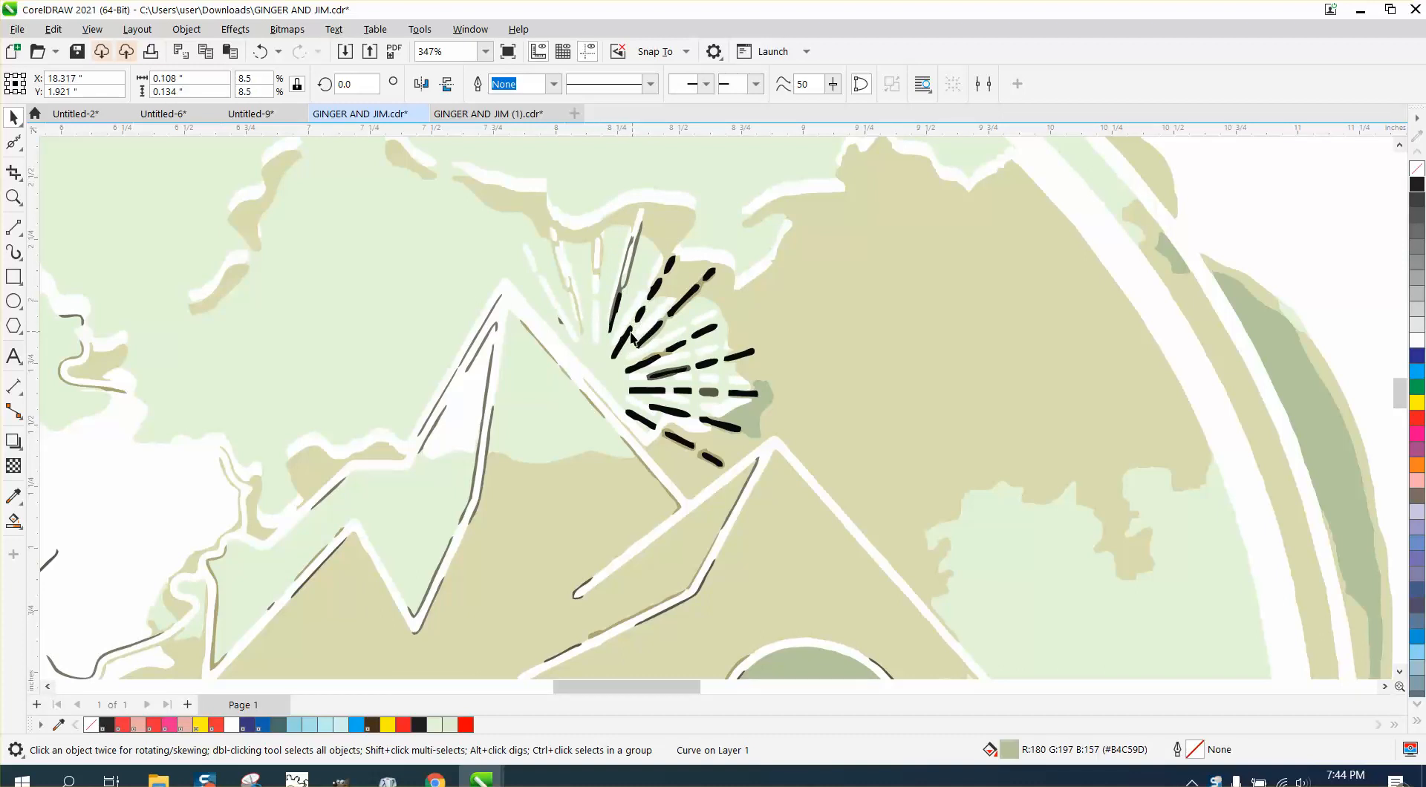
{"action": "left_click", "coordinate": [635, 338]}
{"action": "left_click_drag", "start_coordinate": [643, 314], "coordinate": [706, 336]}
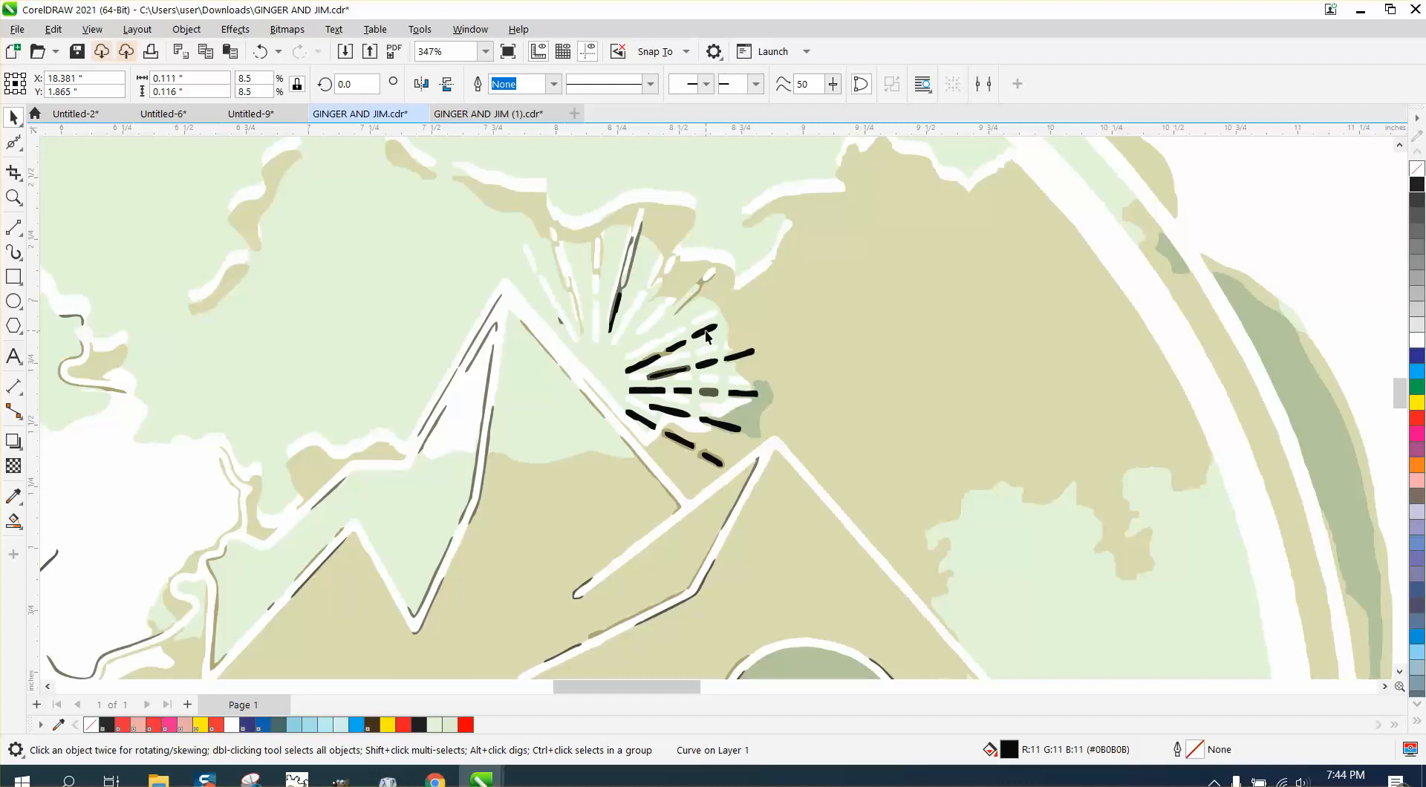
Move the dashes of the three rising and horizontal rays on the sun's right side 10 inches right.
{"action": "left_click", "coordinate": [656, 371]}
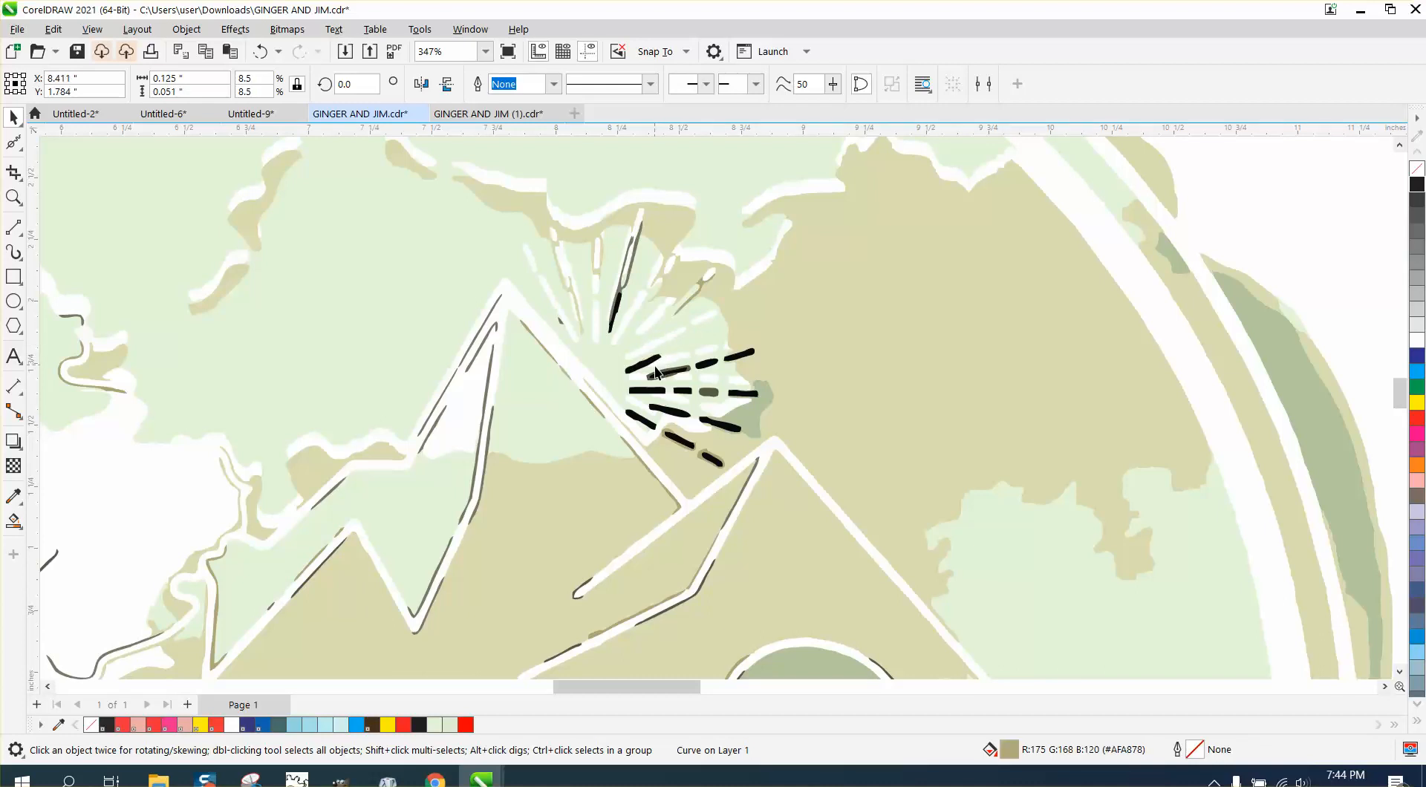
{"action": "left_click", "coordinate": [658, 373]}
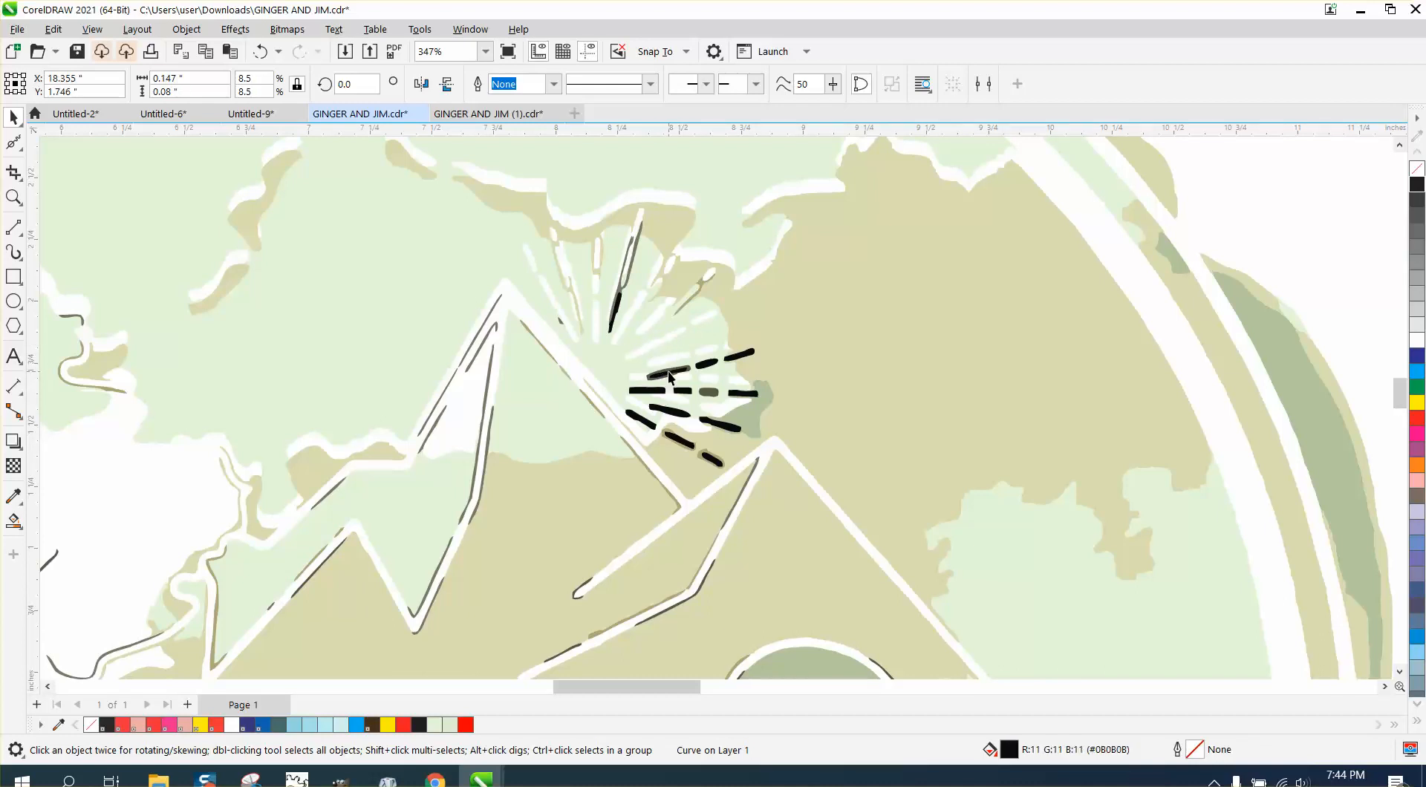
{"action": "left_click", "coordinate": [704, 366]}
{"action": "key", "text": "ctrl+Page_Down"}
{"action": "left_click", "coordinate": [741, 390]}
{"action": "key", "text": "ctrl+Page_Down"}
{"action": "key", "text": "ctrl+Page_Down"}
{"action": "left_click", "coordinate": [710, 392]}
{"action": "key", "text": "ctrl+Page_Down"}
{"action": "left_click", "coordinate": [646, 390]}
{"action": "key", "text": "ctrl+Page_Down"}
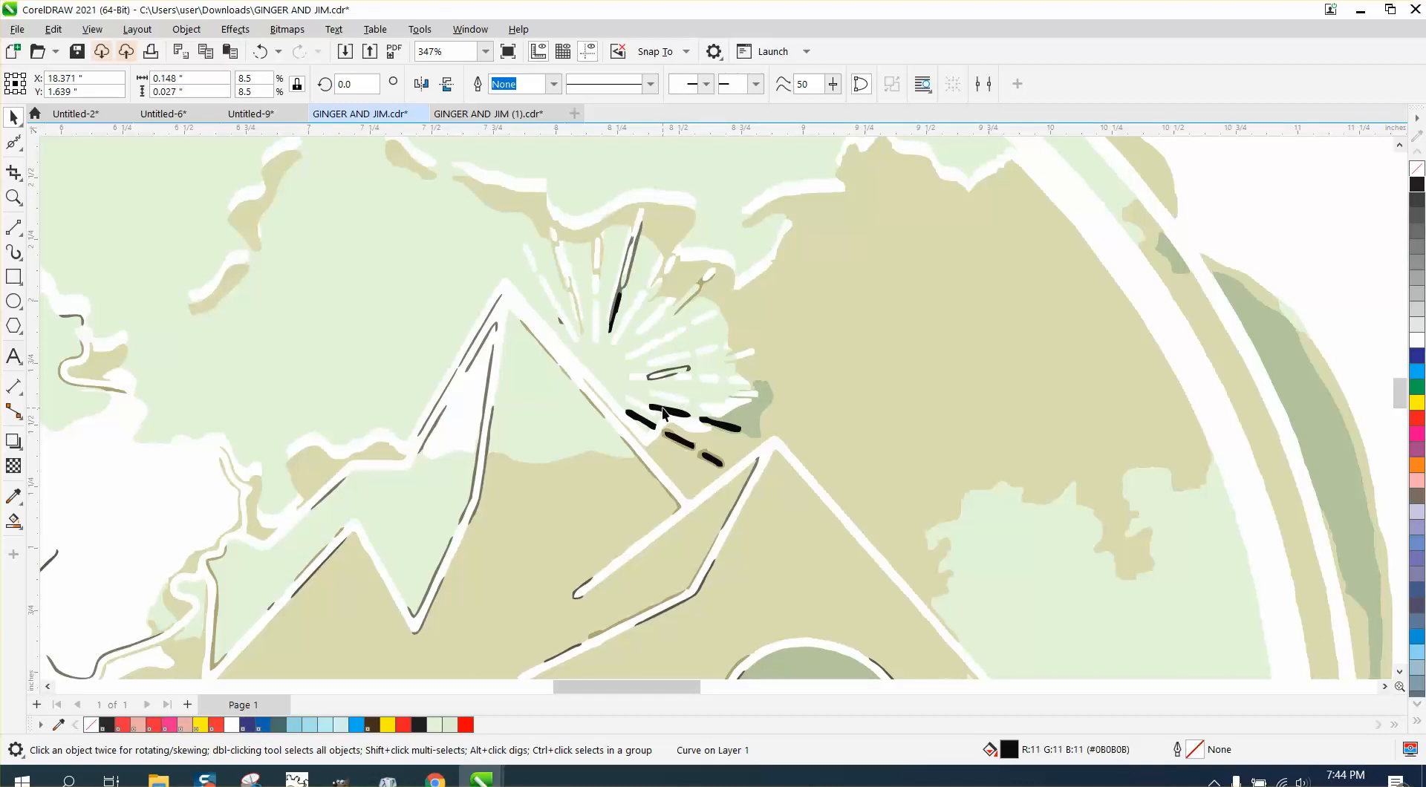
Move the dashes of the sun's two lowest, downward-slanting rays 10 inches right.
{"action": "left_click", "coordinate": [668, 413]}
{"action": "key", "text": "ctrl+Page_Down"}
{"action": "left_click", "coordinate": [713, 458]}
{"action": "key", "text": "ctrl+Page_Down"}
{"action": "left_click", "coordinate": [725, 427]}
Delete the stray beige and gray slivers around the relocated sun rays.
{"action": "scroll", "coordinate": [234, 224], "scroll_direction": "down", "scroll_amount": 4}
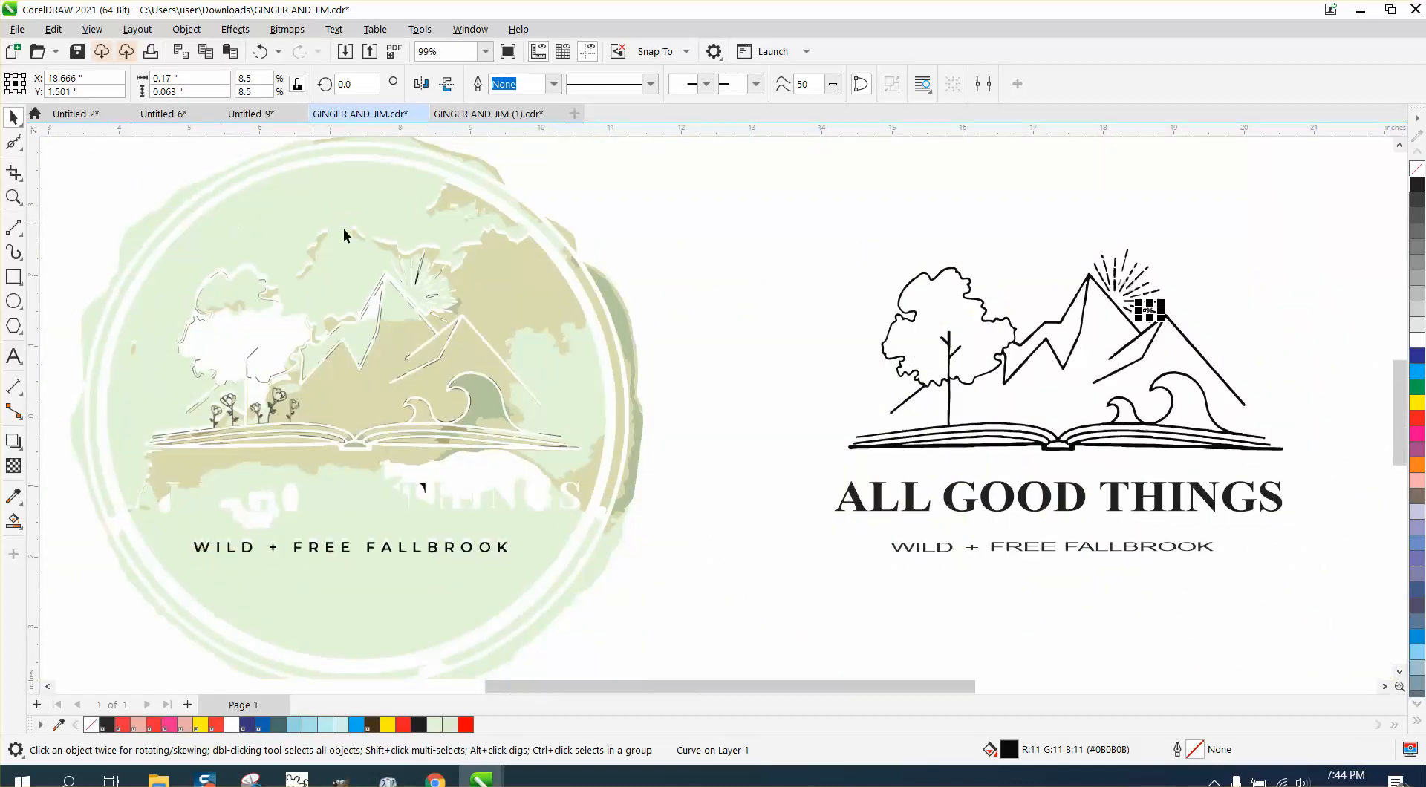
{"action": "left_click", "coordinate": [14, 197]}
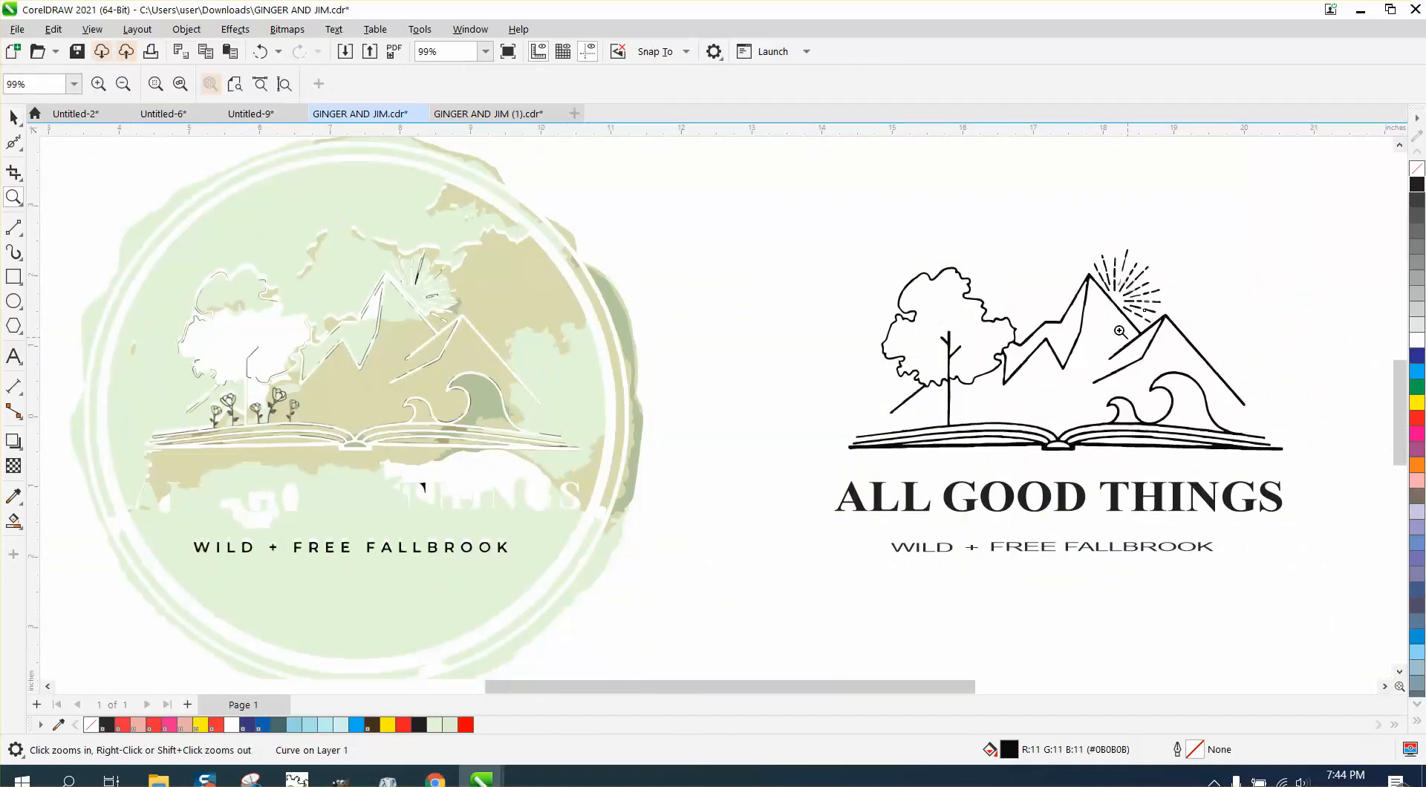
{"action": "left_click_drag", "start_coordinate": [1180, 350], "coordinate": [1180, 351]}
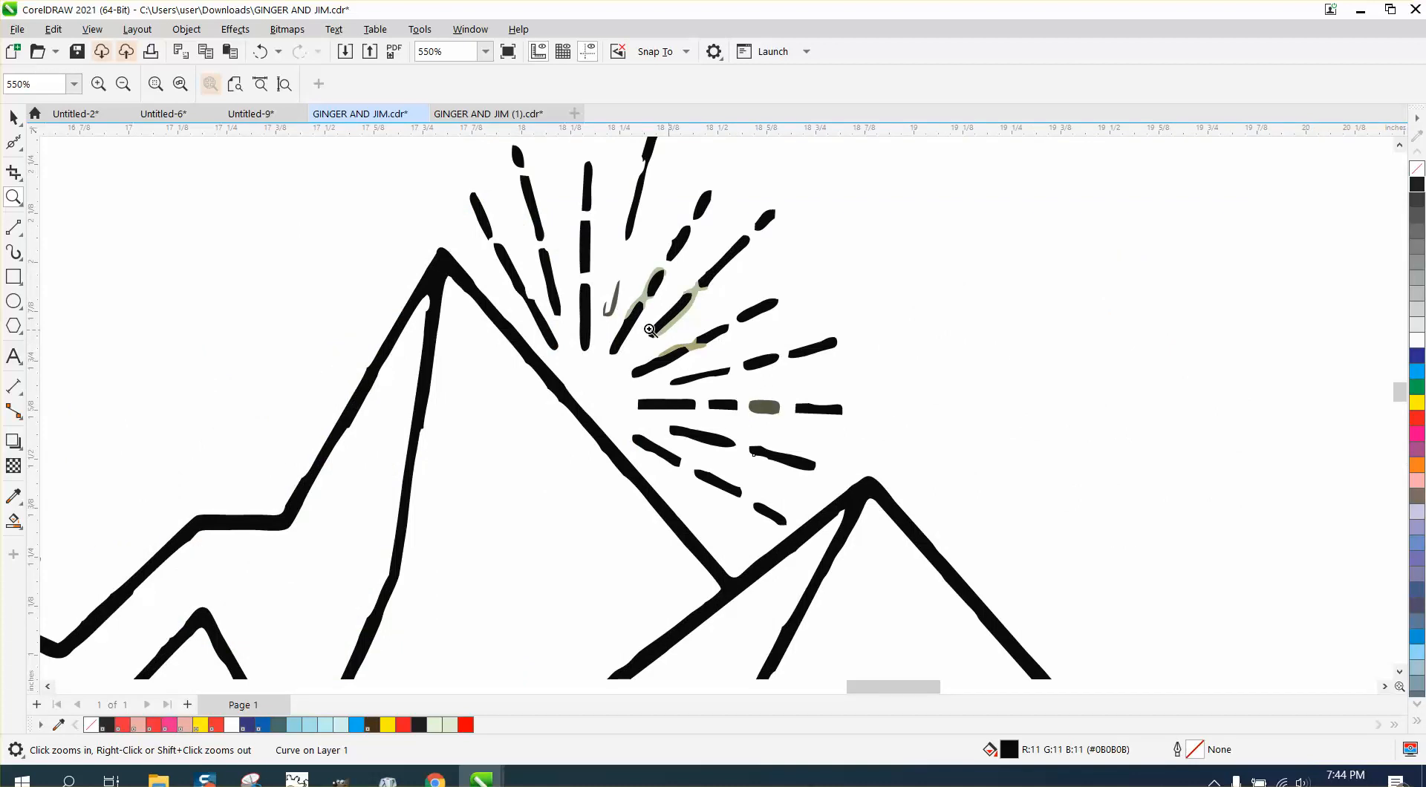
{"action": "left_click", "coordinate": [13, 117]}
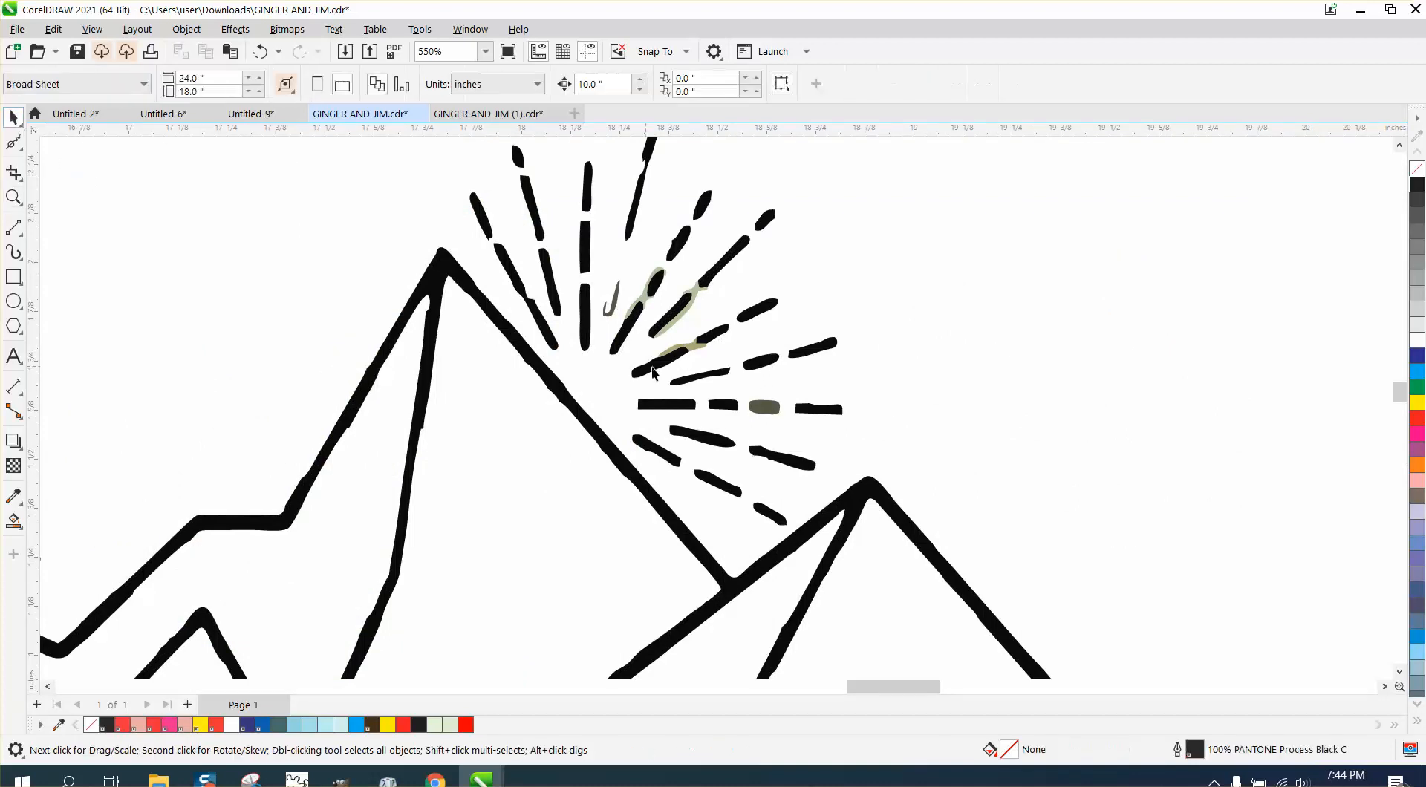
{"action": "left_click", "coordinate": [691, 300]}
{"action": "key", "text": "Delete"}
{"action": "left_click", "coordinate": [691, 346]}
{"action": "key", "text": "Delete"}
{"action": "left_click", "coordinate": [617, 299]}
{"action": "key", "text": "Delete"}
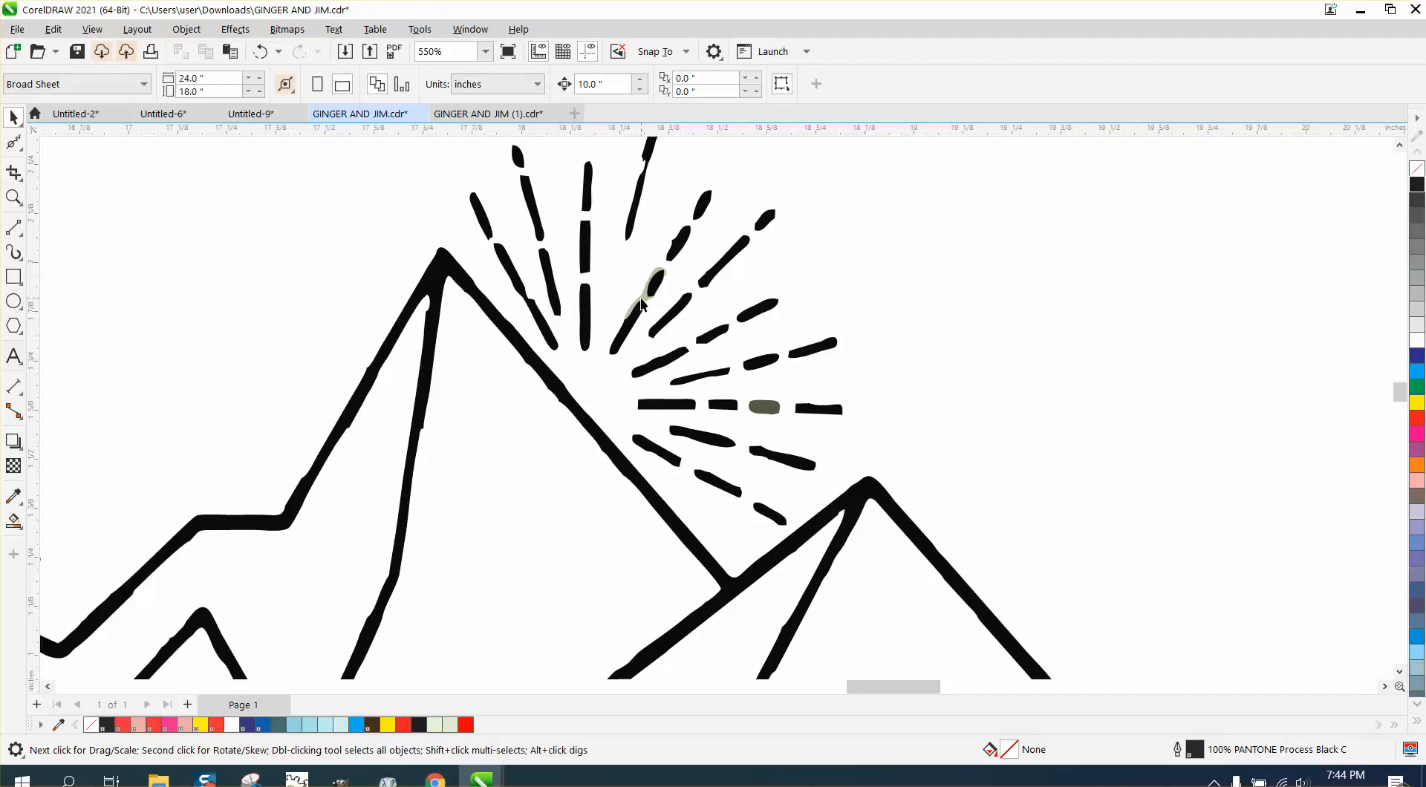
{"action": "left_click", "coordinate": [642, 303]}
{"action": "key", "text": "Delete"}
Select all the relocated sun-ray dashes and give them a black fill and a black hairline outline.
{"action": "left_click", "coordinate": [772, 405]}
{"action": "scroll", "coordinate": [789, 388], "scroll_direction": "down", "scroll_amount": 2}
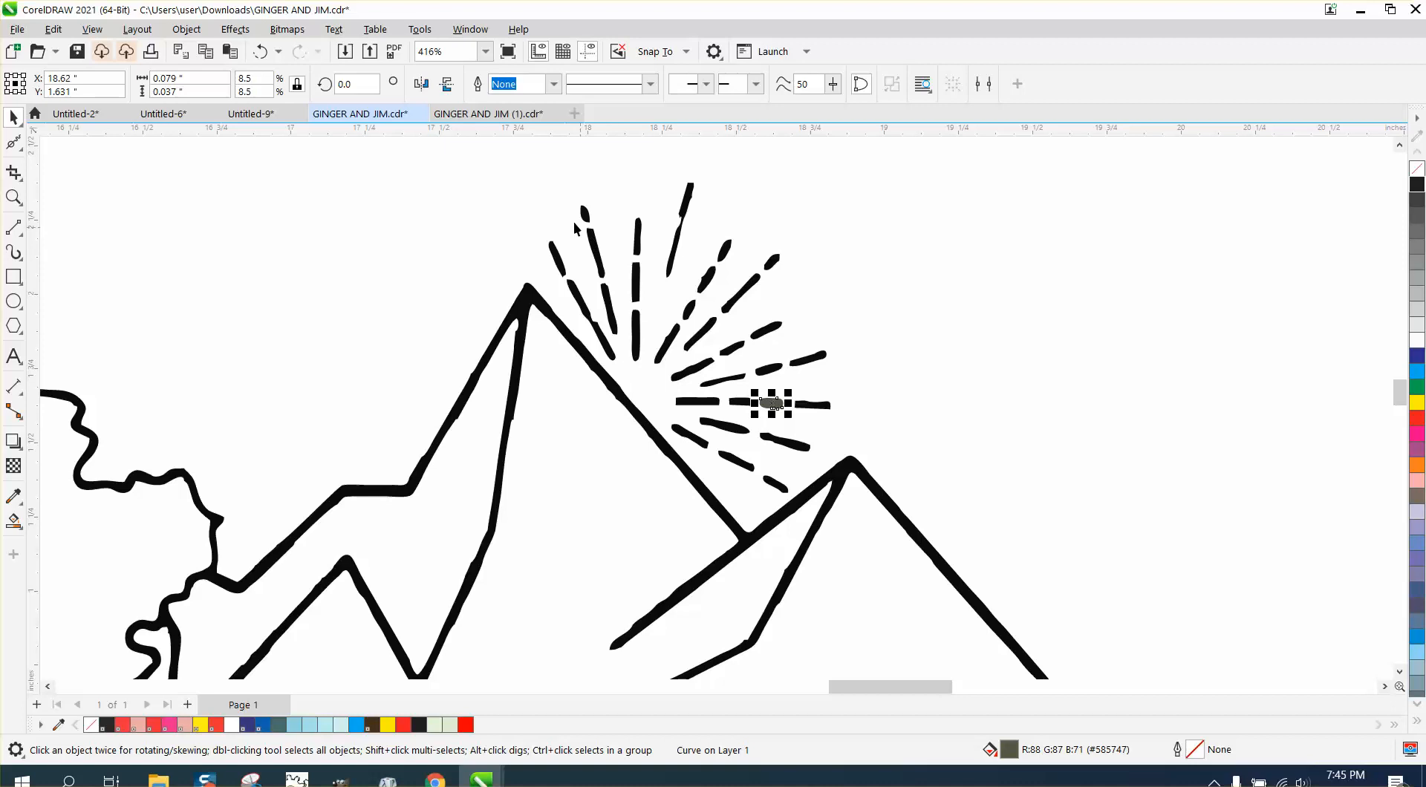
{"action": "left_click_drag", "start_coordinate": [496, 158], "coordinate": [795, 434]}
{"action": "left_click_drag", "start_coordinate": [891, 538], "coordinate": [892, 539]}
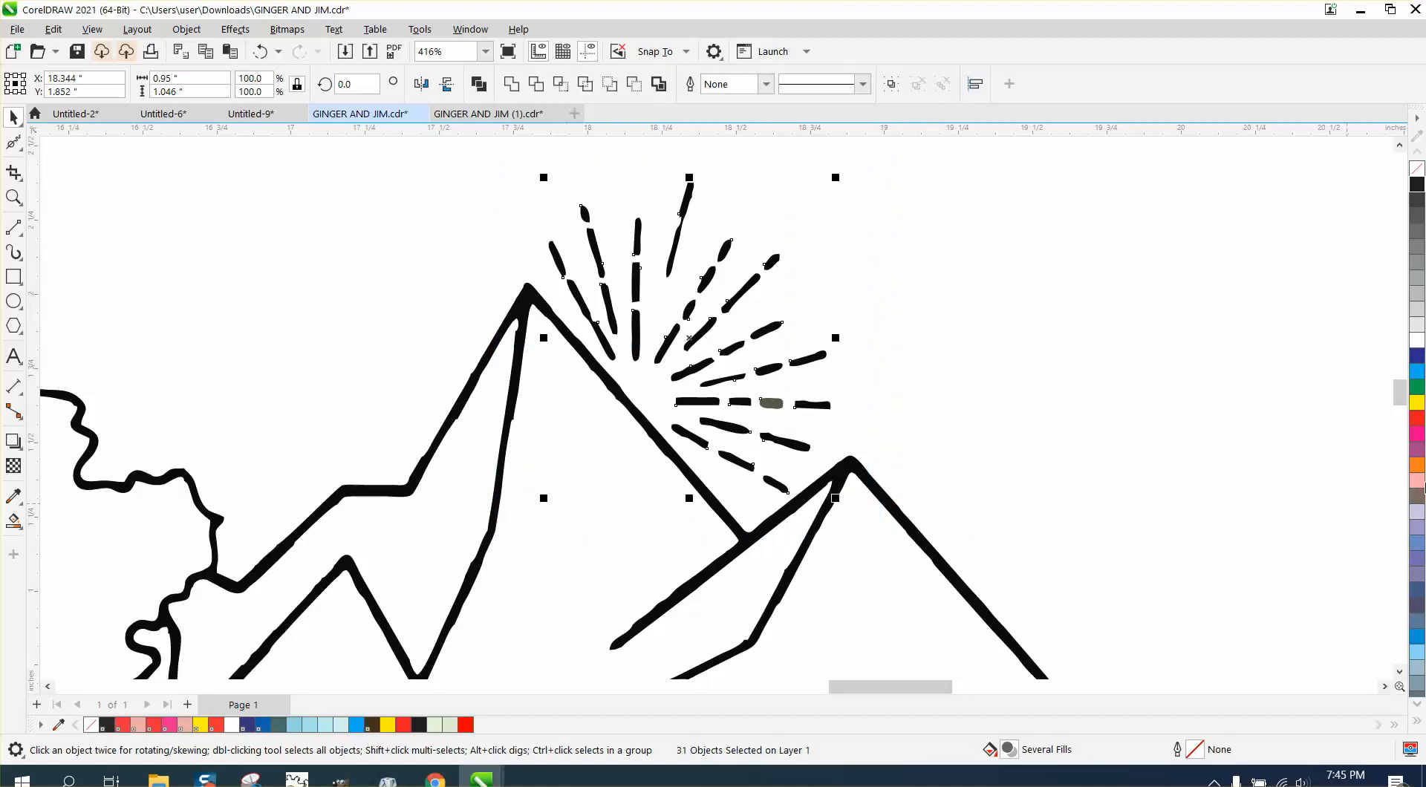
{"action": "left_click", "coordinate": [1415, 187]}
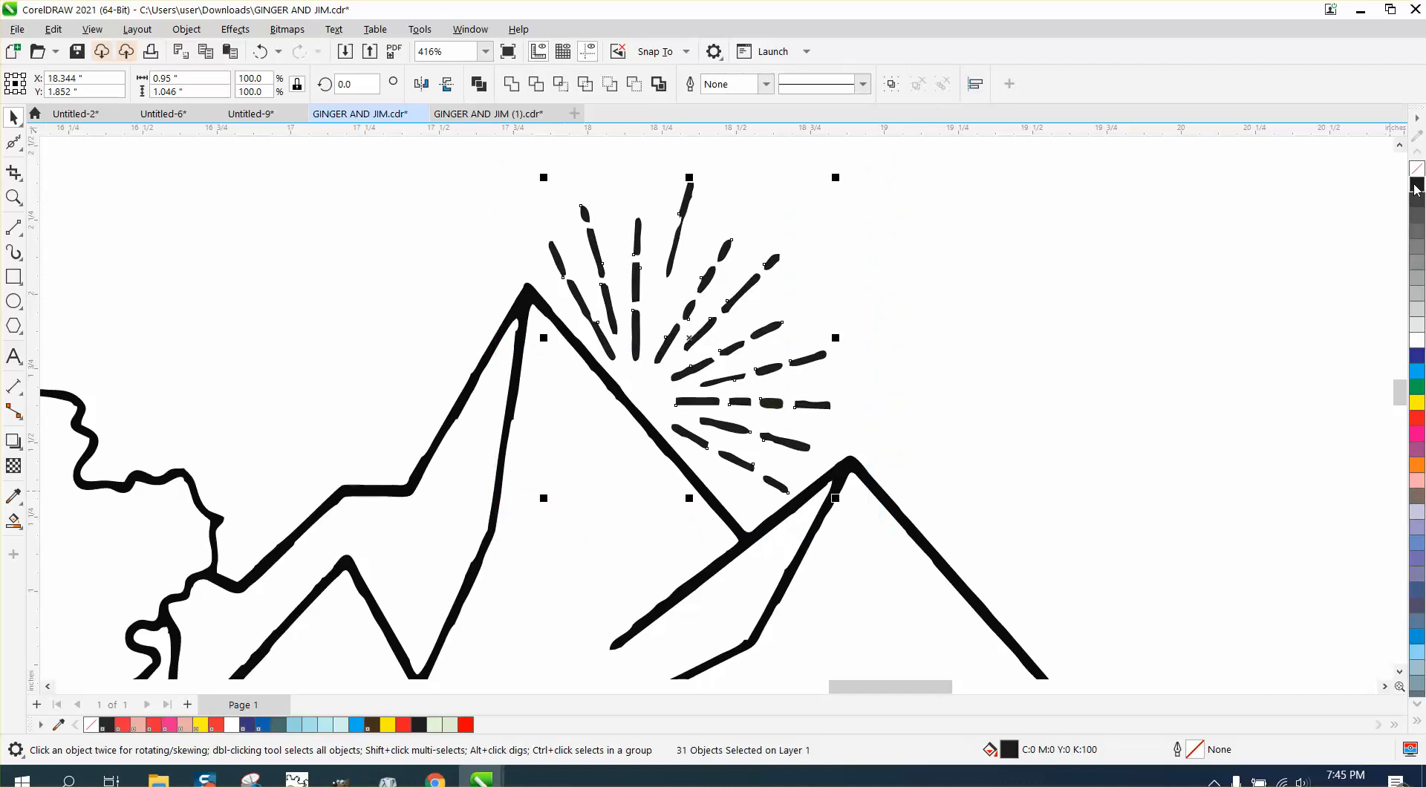
{"action": "right_click", "coordinate": [1416, 188]}
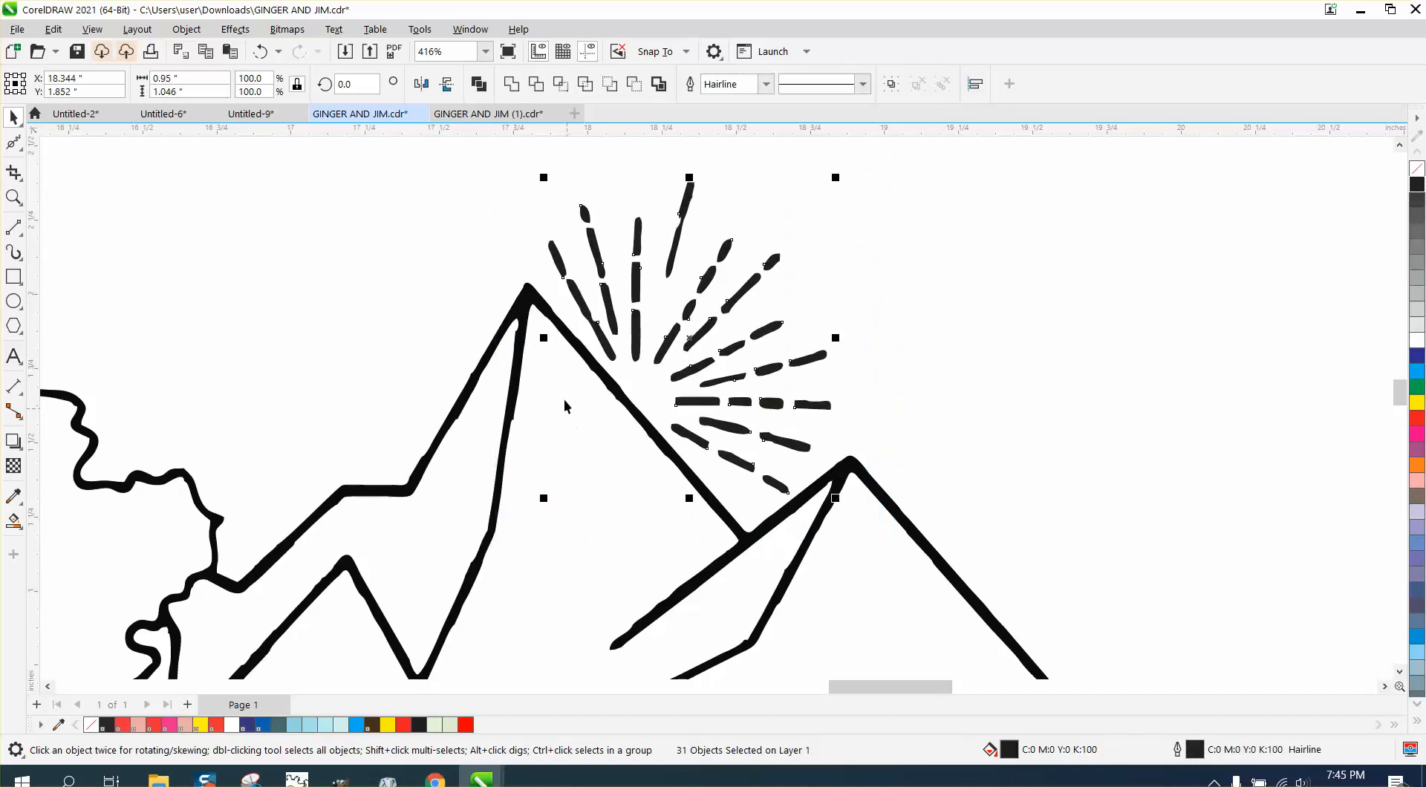
Delete the surplus nodes along both edges of the tall mountain's inner ridge line with the Shape tool.
{"action": "left_click", "coordinate": [13, 196]}
{"action": "left_click", "coordinate": [948, 601]}
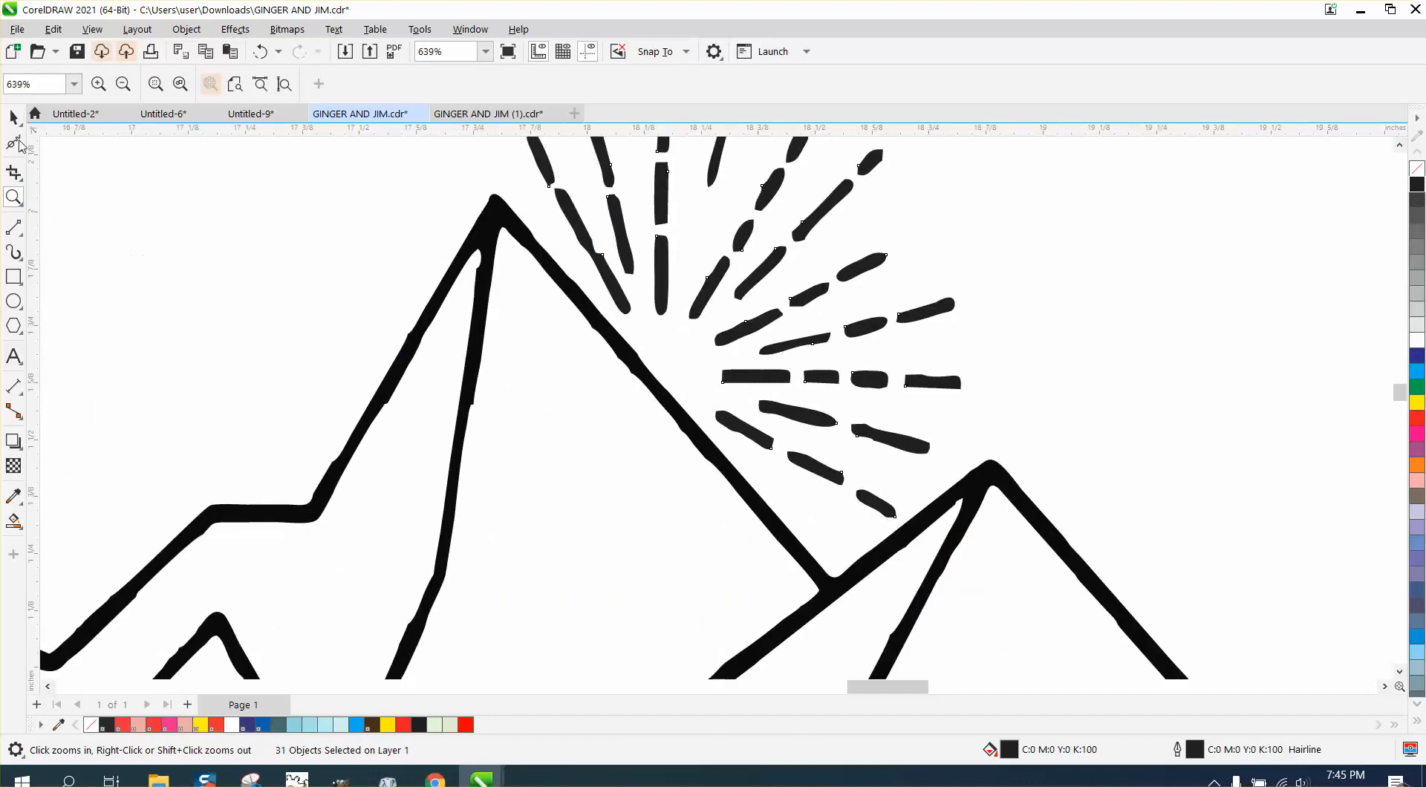
{"action": "left_click", "coordinate": [14, 143]}
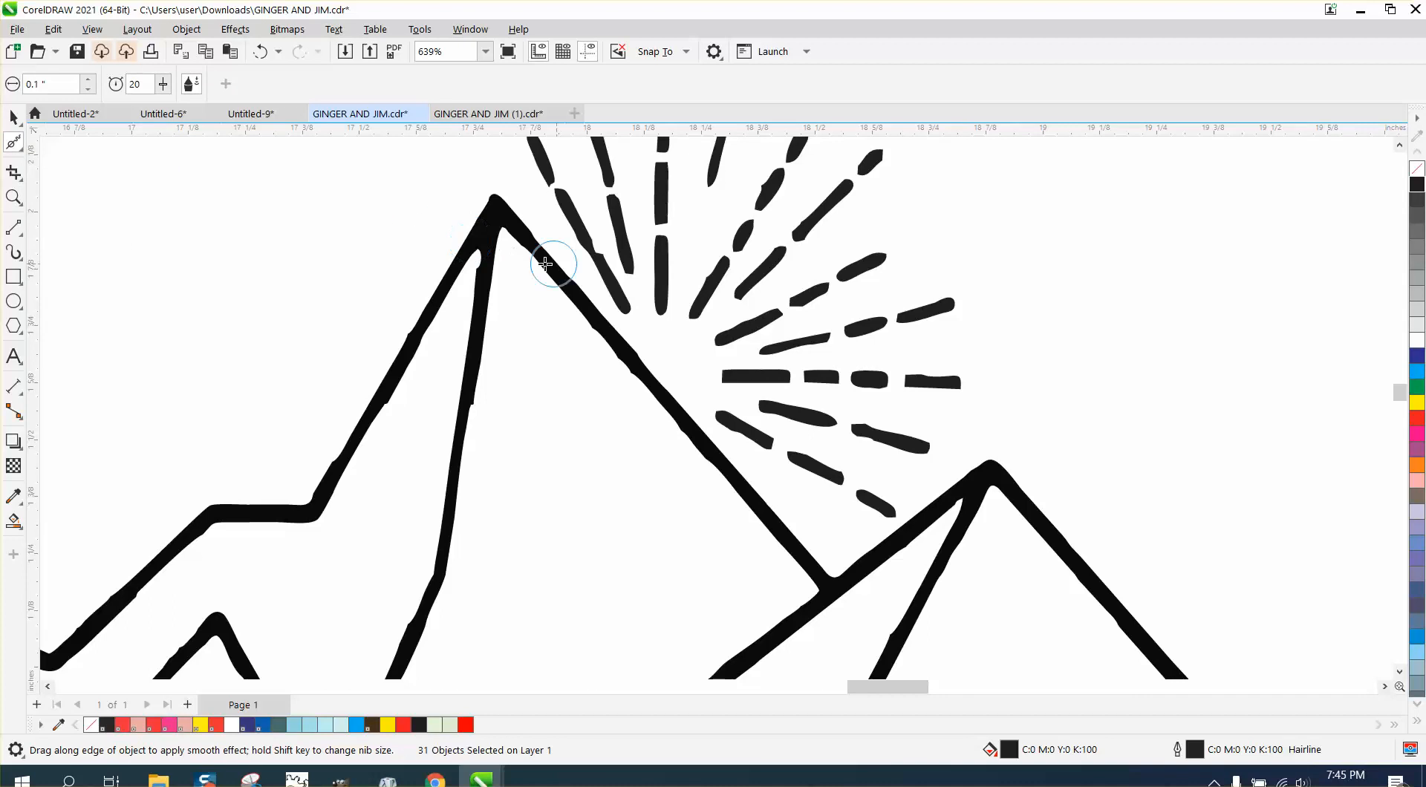
{"action": "left_click", "coordinate": [23, 151]}
{"action": "left_click", "coordinate": [64, 141]}
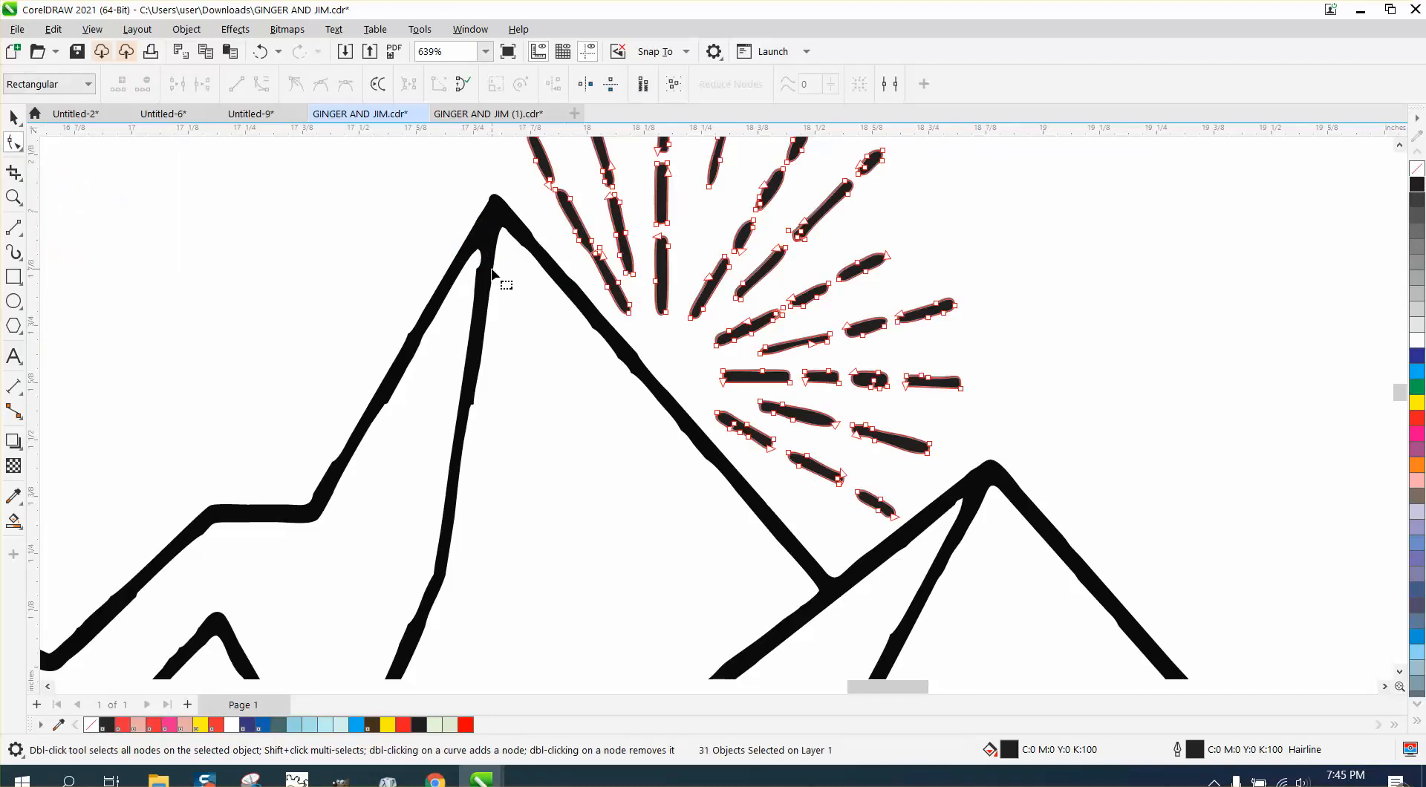
{"action": "left_click", "coordinate": [492, 276]}
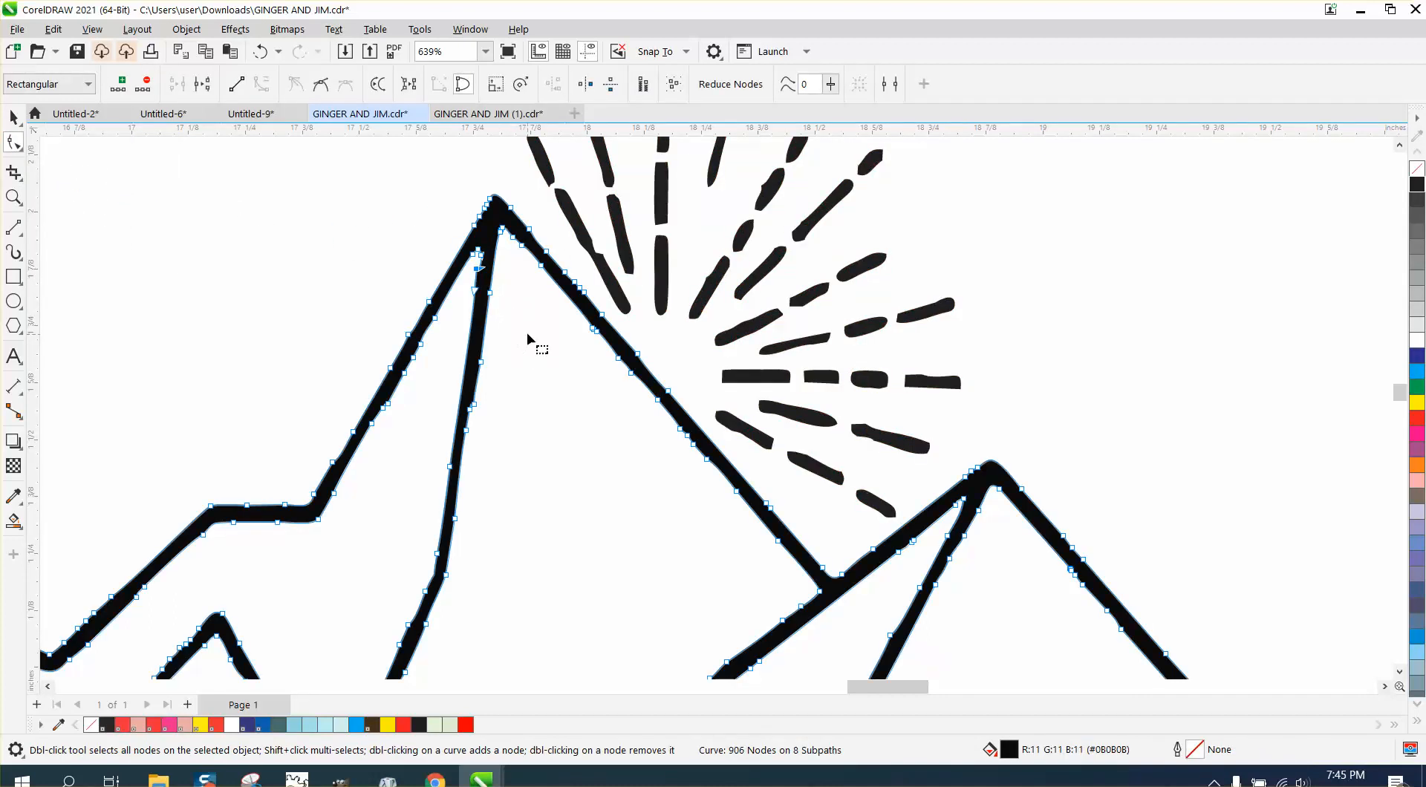
{"action": "left_click_drag", "start_coordinate": [468, 407], "coordinate": [468, 413]}
{"action": "key", "text": "Delete"}
{"action": "left_click_drag", "start_coordinate": [533, 379], "coordinate": [478, 486]}
{"action": "key", "text": "Delete"}
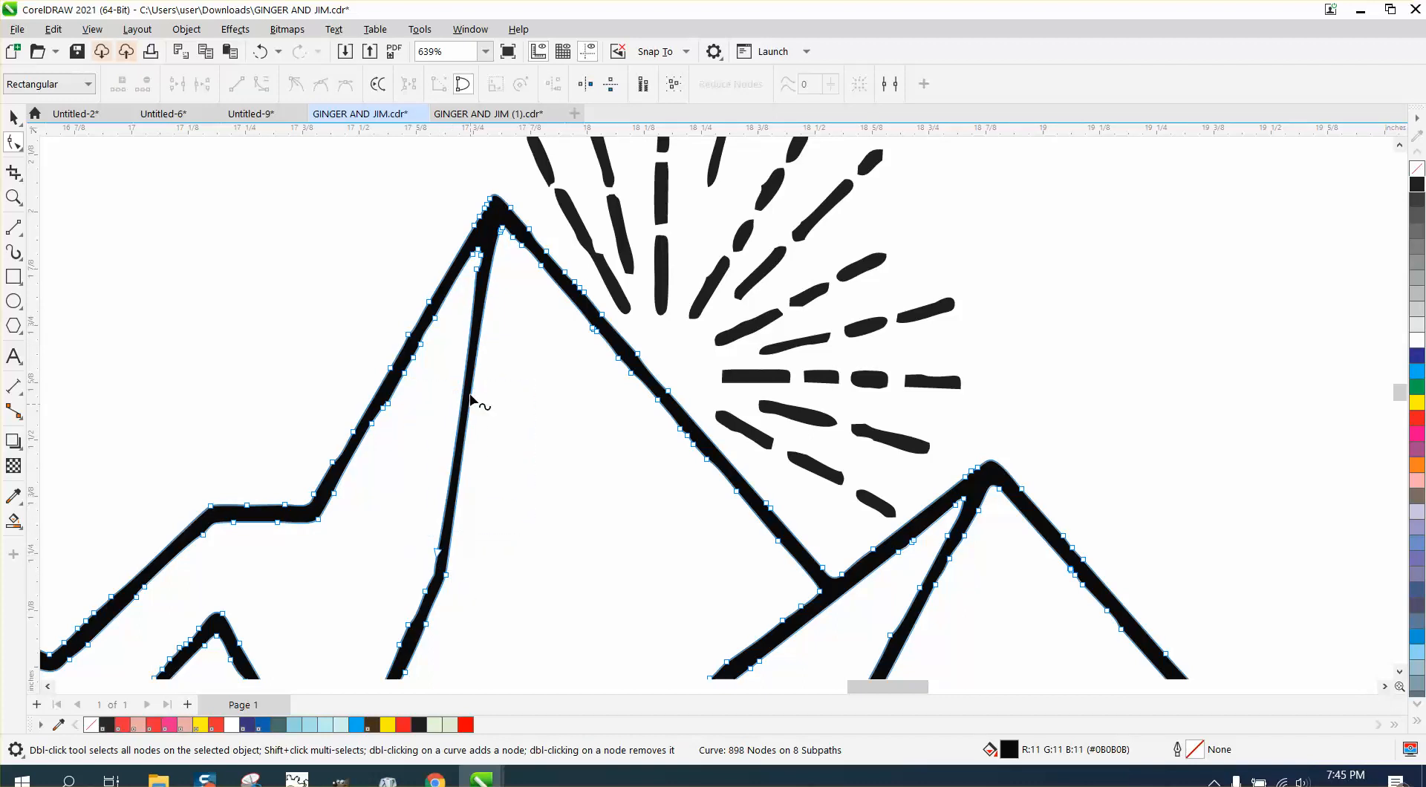
{"action": "left_click", "coordinate": [478, 271]}
{"action": "key", "text": "Delete"}
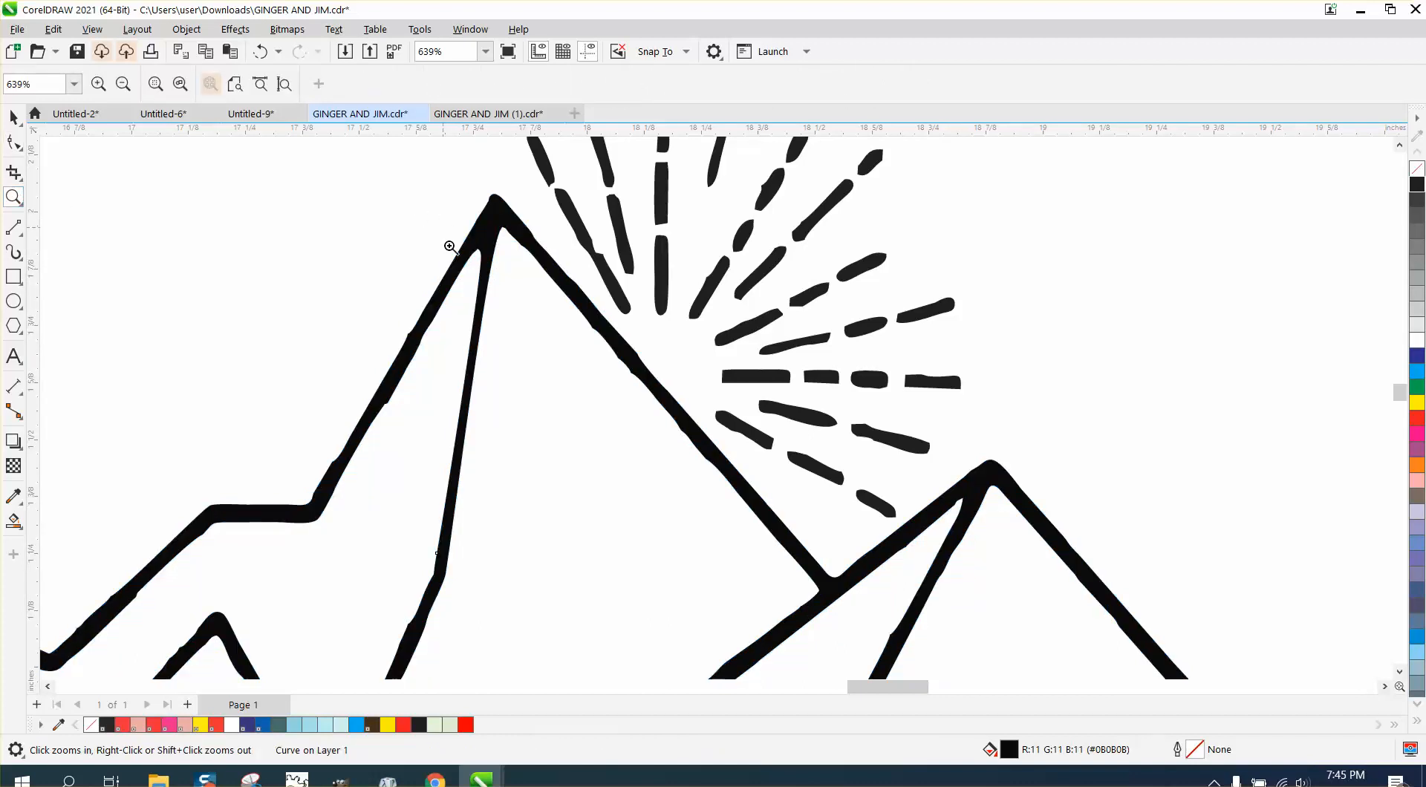
Reshape the notch beneath the tall peak into a sharp point by raising its top node and deleting the node below.
{"action": "left_click_drag", "start_coordinate": [457, 230], "coordinate": [592, 254]}
{"action": "left_click", "coordinate": [9, 142]}
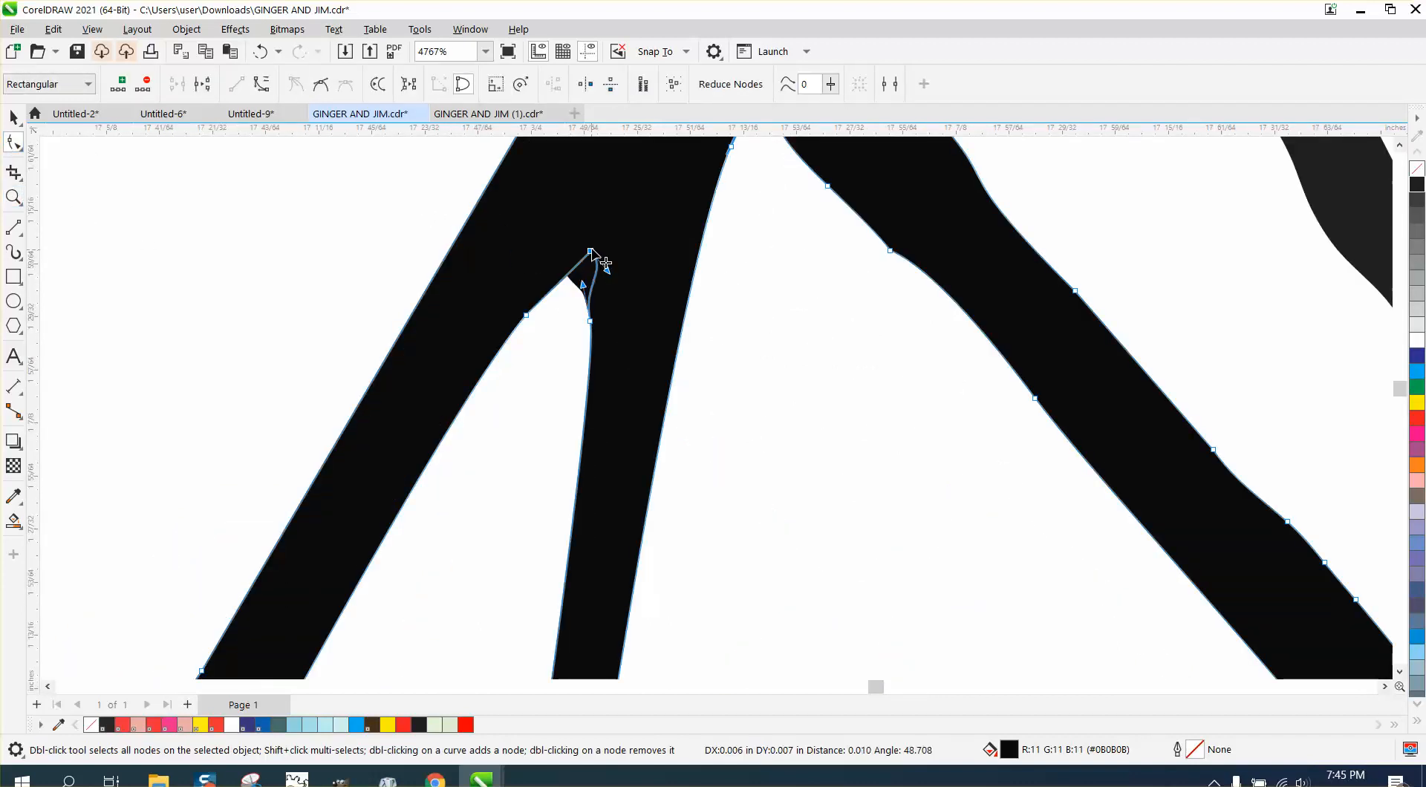
{"action": "left_click", "coordinate": [590, 322]}
{"action": "key", "text": "Delete"}
Convert the left edge segment of the tall mountain's inner ridge line to a straight line.
{"action": "scroll", "coordinate": [587, 300], "scroll_direction": "down", "scroll_amount": 1}
{"action": "scroll", "coordinate": [588, 297], "scroll_direction": "down", "scroll_amount": 2}
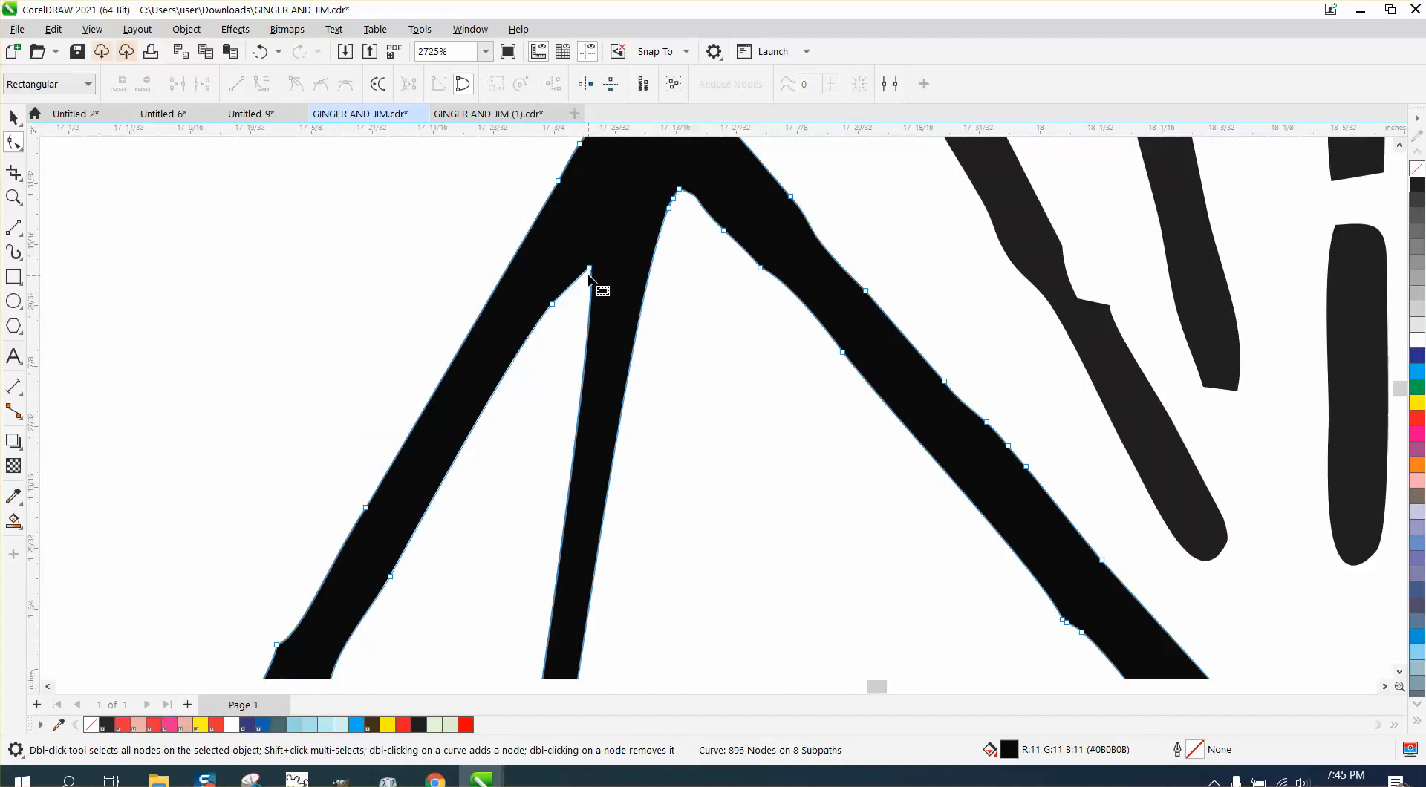
{"action": "scroll", "coordinate": [637, 306], "scroll_direction": "down", "scroll_amount": 2}
{"action": "scroll", "coordinate": [653, 320], "scroll_direction": "down", "scroll_amount": 1}
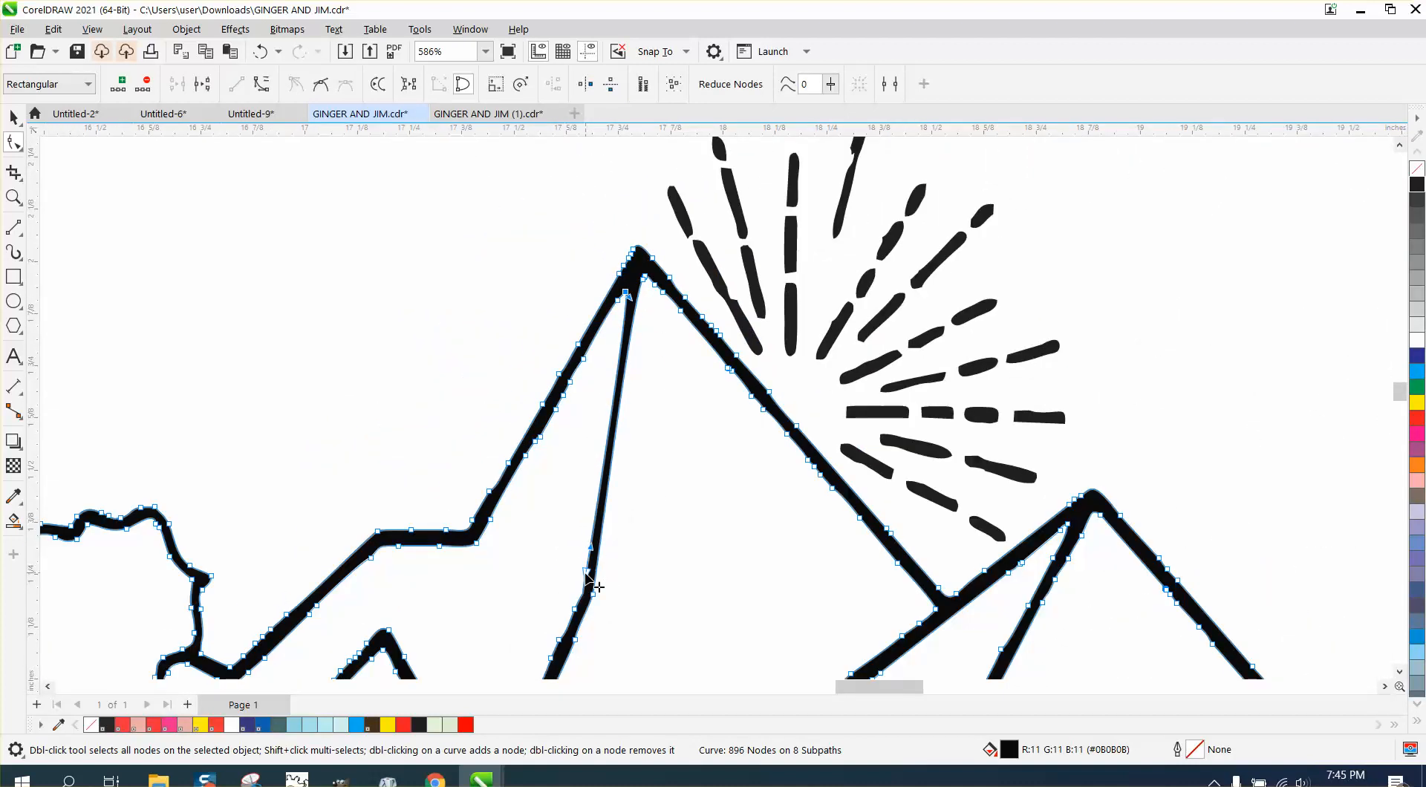
{"action": "left_click", "coordinate": [587, 572]}
{"action": "right_click", "coordinate": [587, 573]}
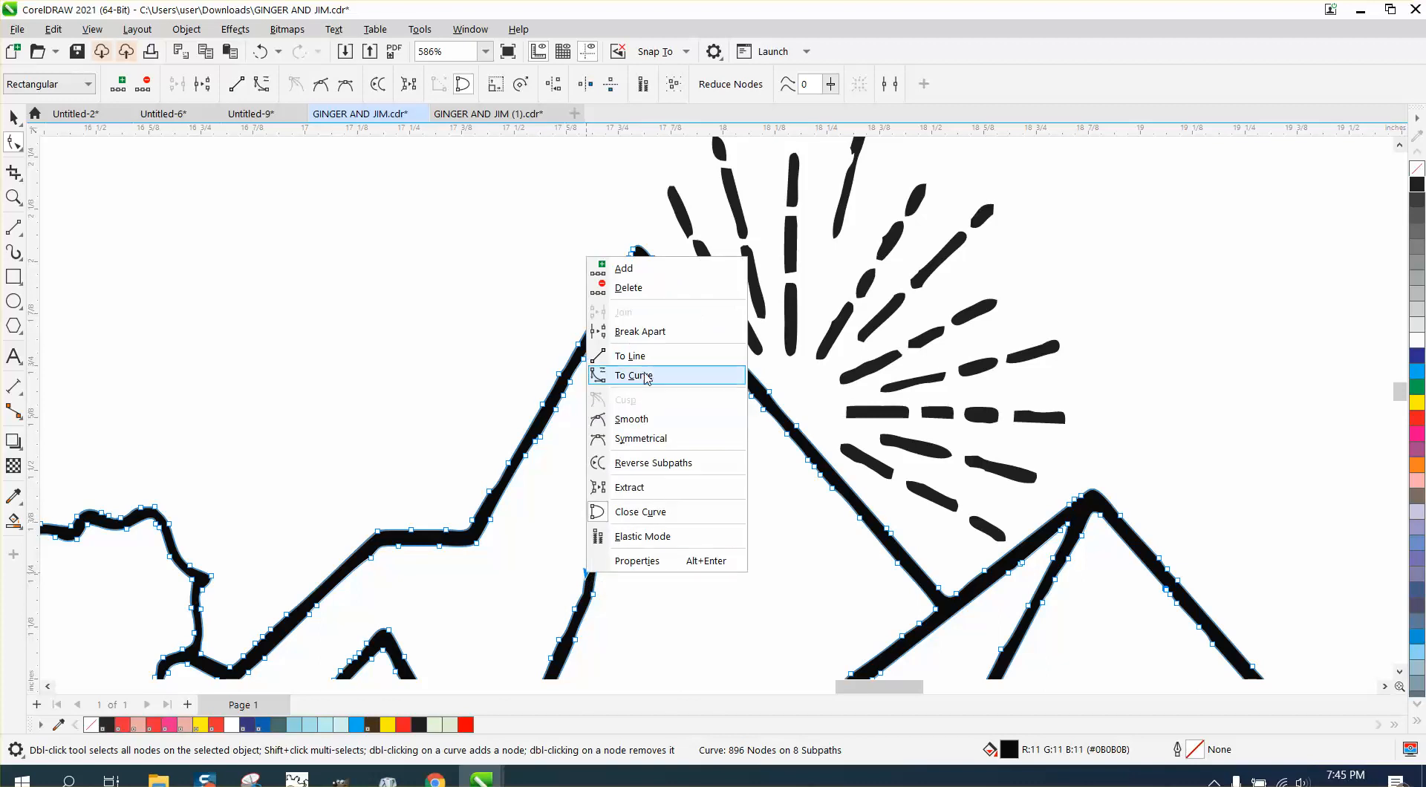
{"action": "left_click", "coordinate": [642, 357]}
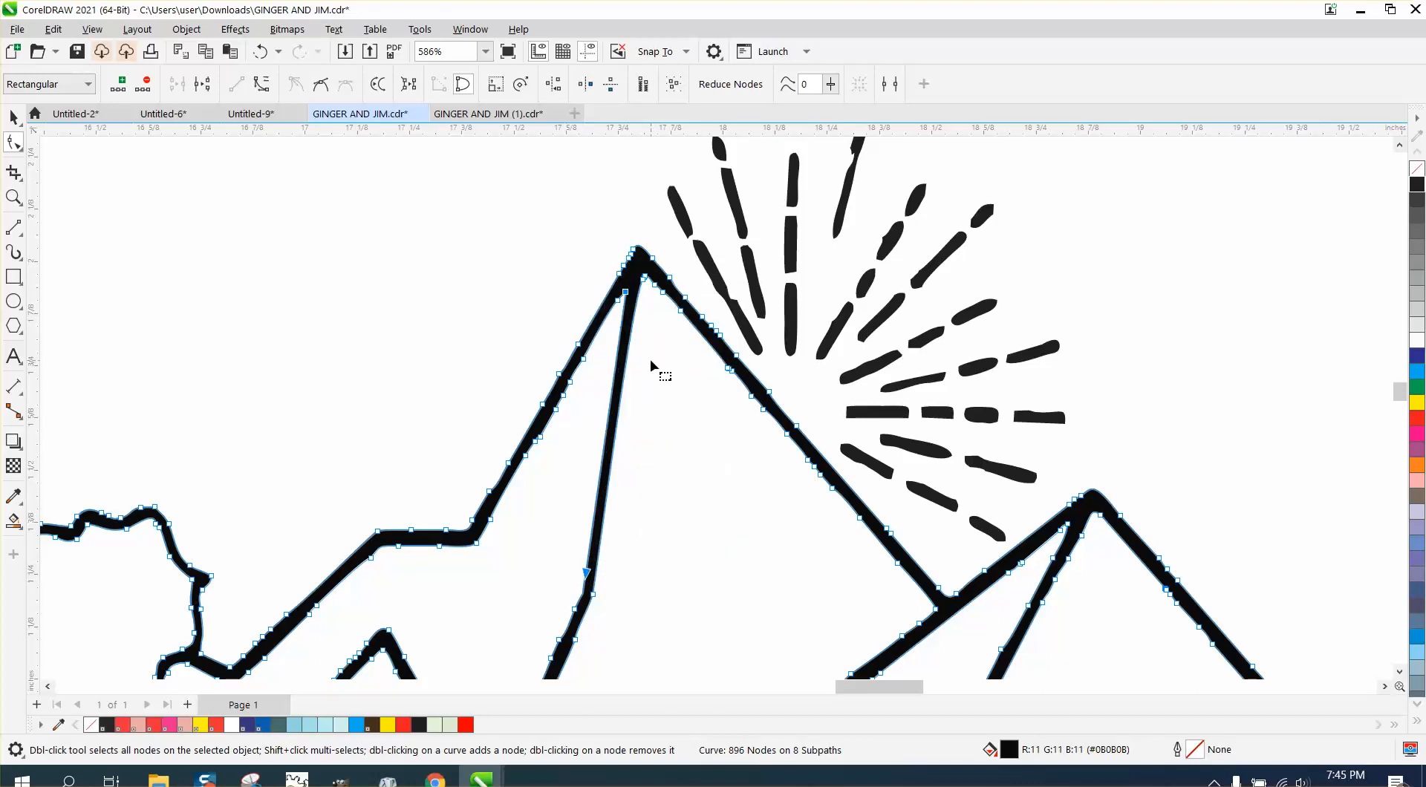
Convert the right edge segment of the tall mountain's inner ridge line to a straight line.
{"action": "left_click", "coordinate": [593, 595]}
{"action": "right_click", "coordinate": [644, 282]}
{"action": "left_click", "coordinate": [696, 380]}
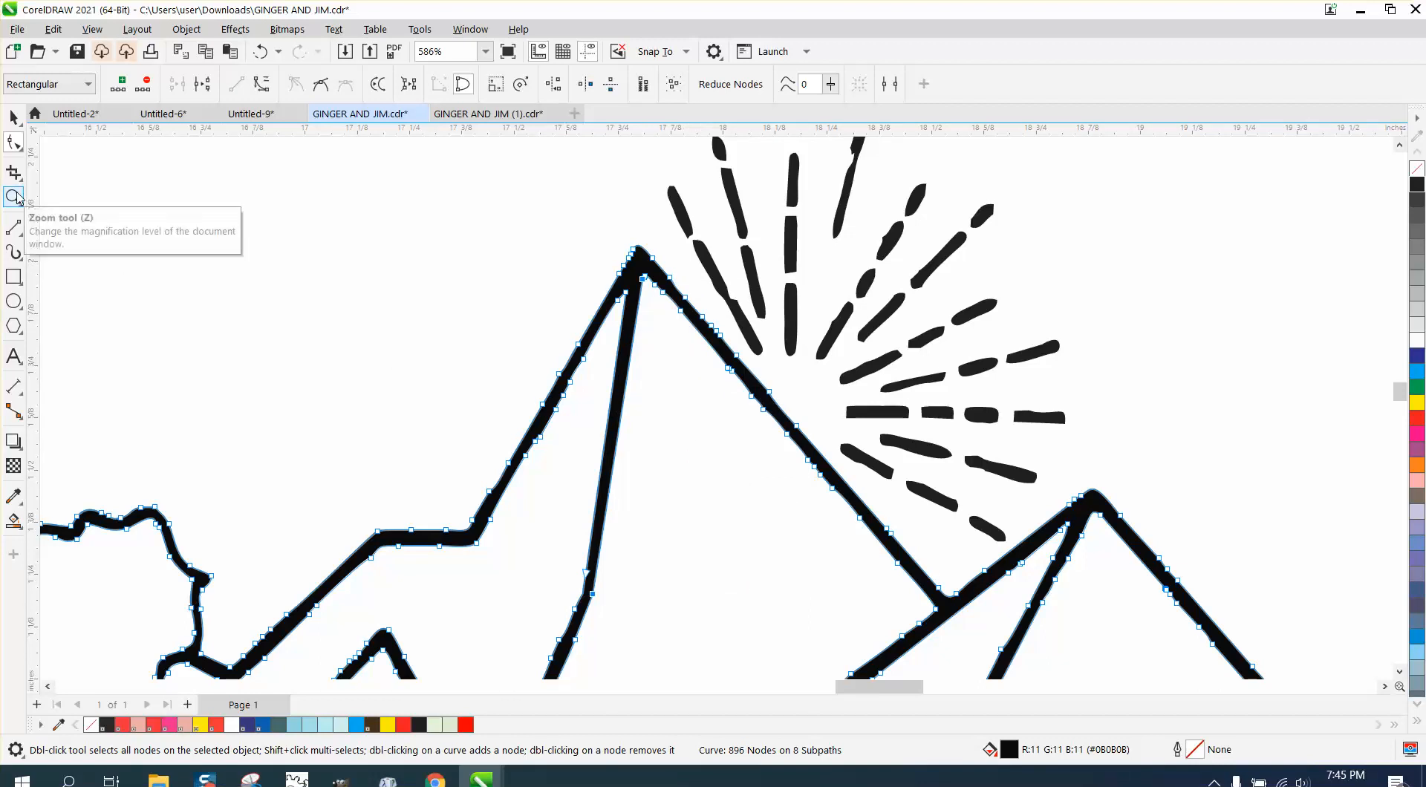
Smooth the bumpy edges of the tall mountain's outline using the Smooth tool with a 0.23-inch nib.
{"action": "left_click", "coordinate": [22, 151]}
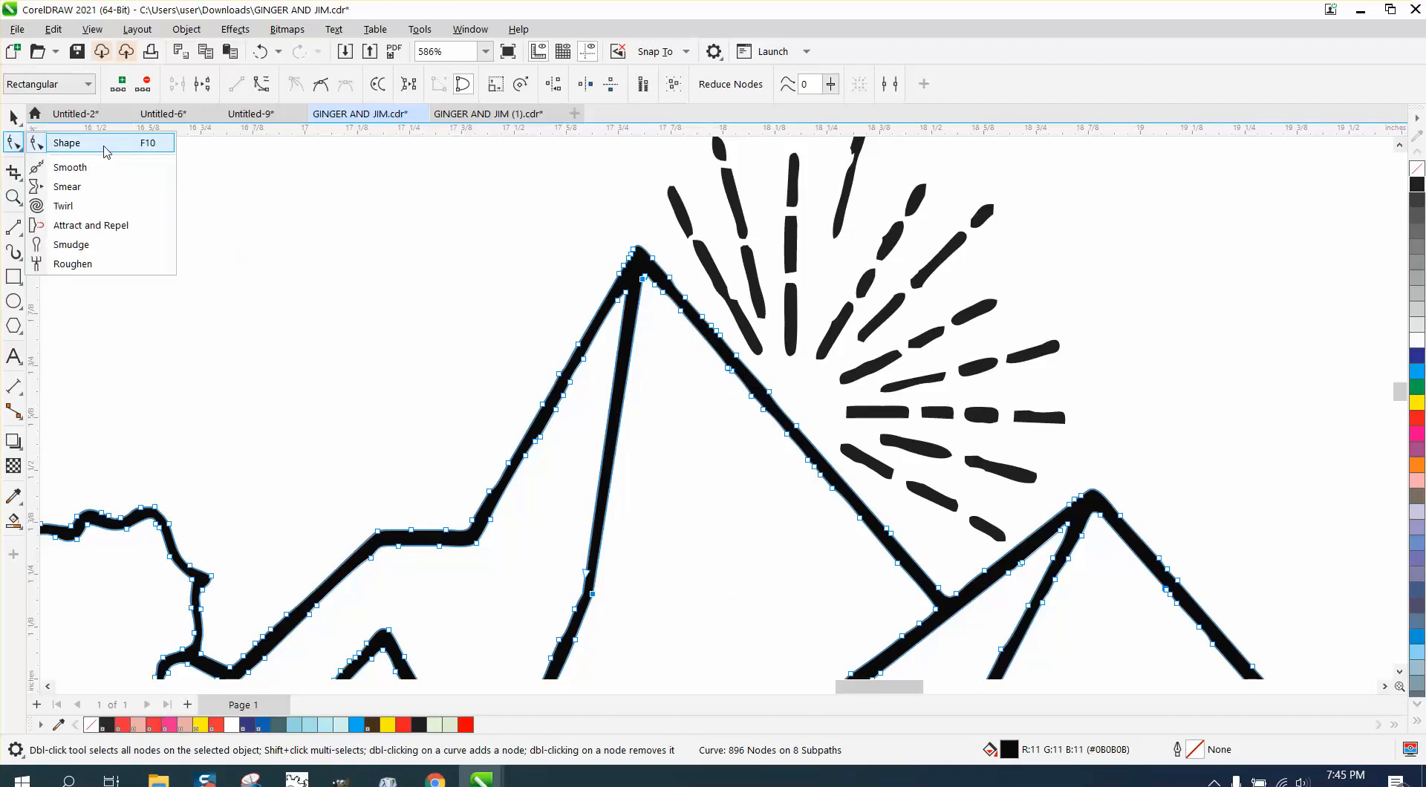
{"action": "left_click", "coordinate": [80, 167]}
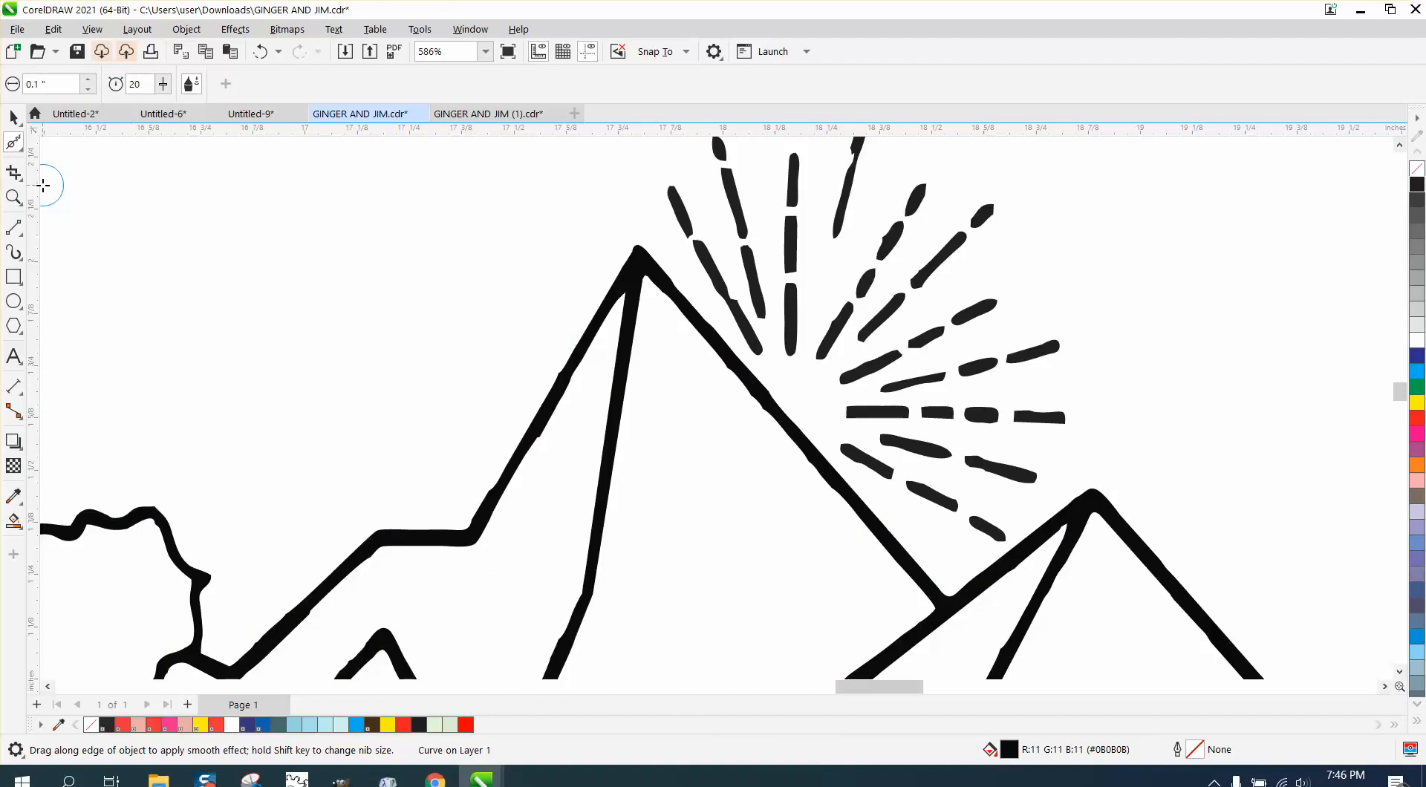
{"action": "left_click", "coordinate": [13, 197]}
{"action": "left_click_drag", "start_coordinate": [535, 235], "coordinate": [953, 537]}
{"action": "left_click", "coordinate": [14, 141]}
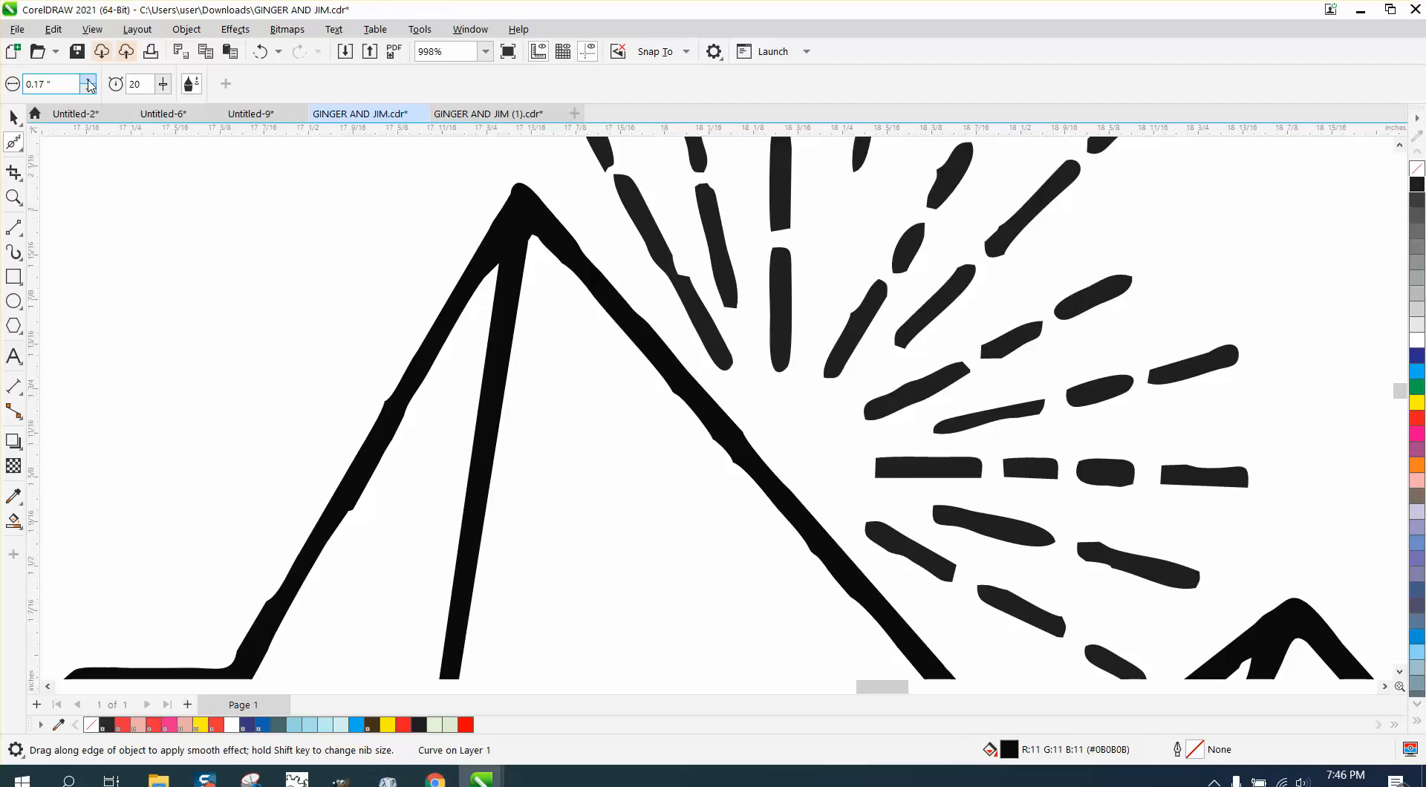
{"action": "left_click", "coordinate": [88, 80]}
{"action": "mouse_move", "coordinate": [522, 221]}
{"action": "left_mouse_down"}
{"action": "mouse_move", "coordinate": [598, 294]}
{"action": "mouse_move", "coordinate": [699, 436]}
{"action": "mouse_move", "coordinate": [743, 457]}
{"action": "mouse_move", "coordinate": [709, 416]}
{"action": "mouse_move", "coordinate": [810, 553]}
{"action": "mouse_move", "coordinate": [853, 574]}
{"action": "mouse_move", "coordinate": [548, 248]}
{"action": "mouse_move", "coordinate": [519, 238]}
{"action": "mouse_move", "coordinate": [266, 623]}
{"action": "mouse_move", "coordinate": [338, 525]}
{"action": "mouse_move", "coordinate": [421, 358]}
{"action": "mouse_move", "coordinate": [344, 509]}
{"action": "mouse_move", "coordinate": [408, 520]}
{"action": "left_mouse_up"}
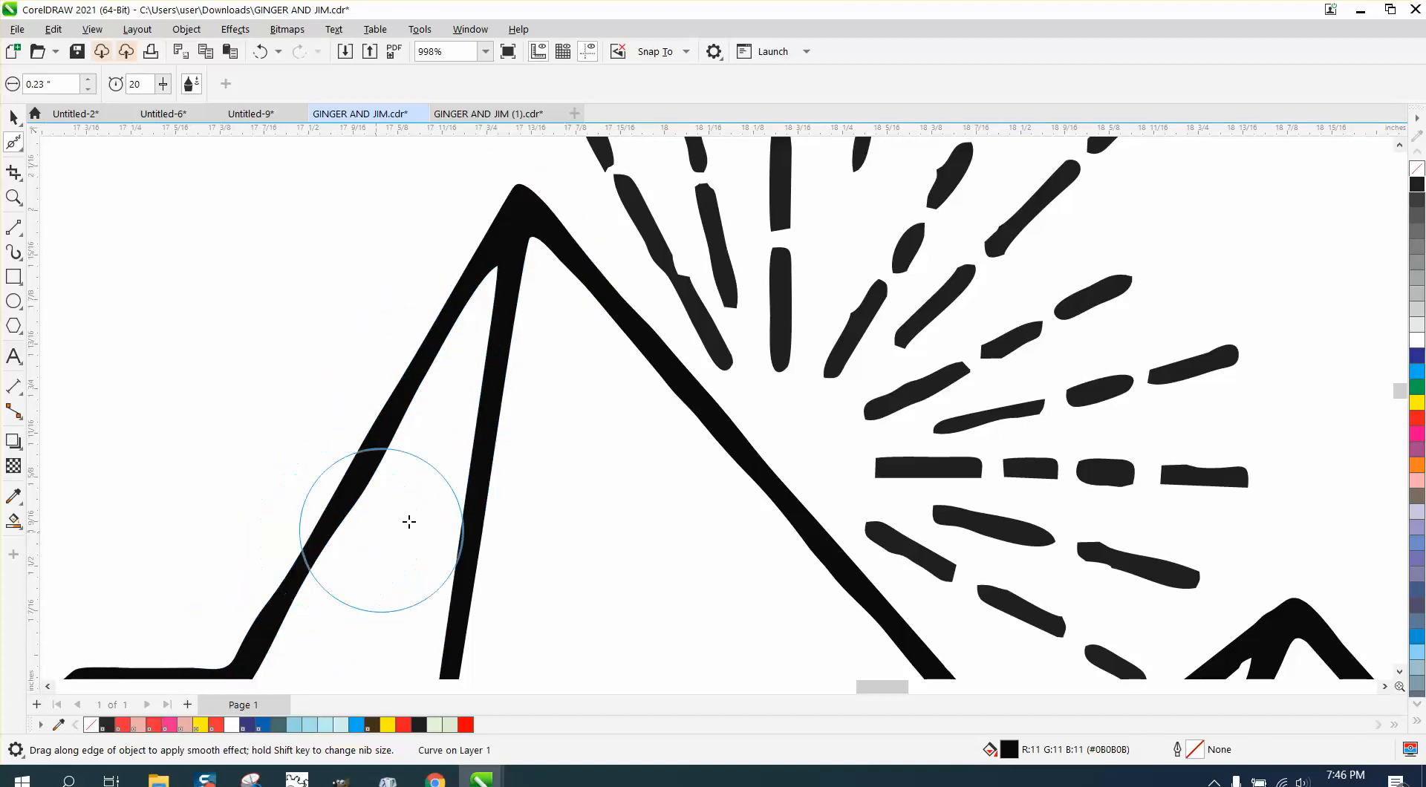
Smooth the rough edges of the upper sun-ray dashes beside the tall peak with the Smooth tool.
{"action": "scroll", "coordinate": [345, 438], "scroll_direction": "down", "scroll_amount": 3}
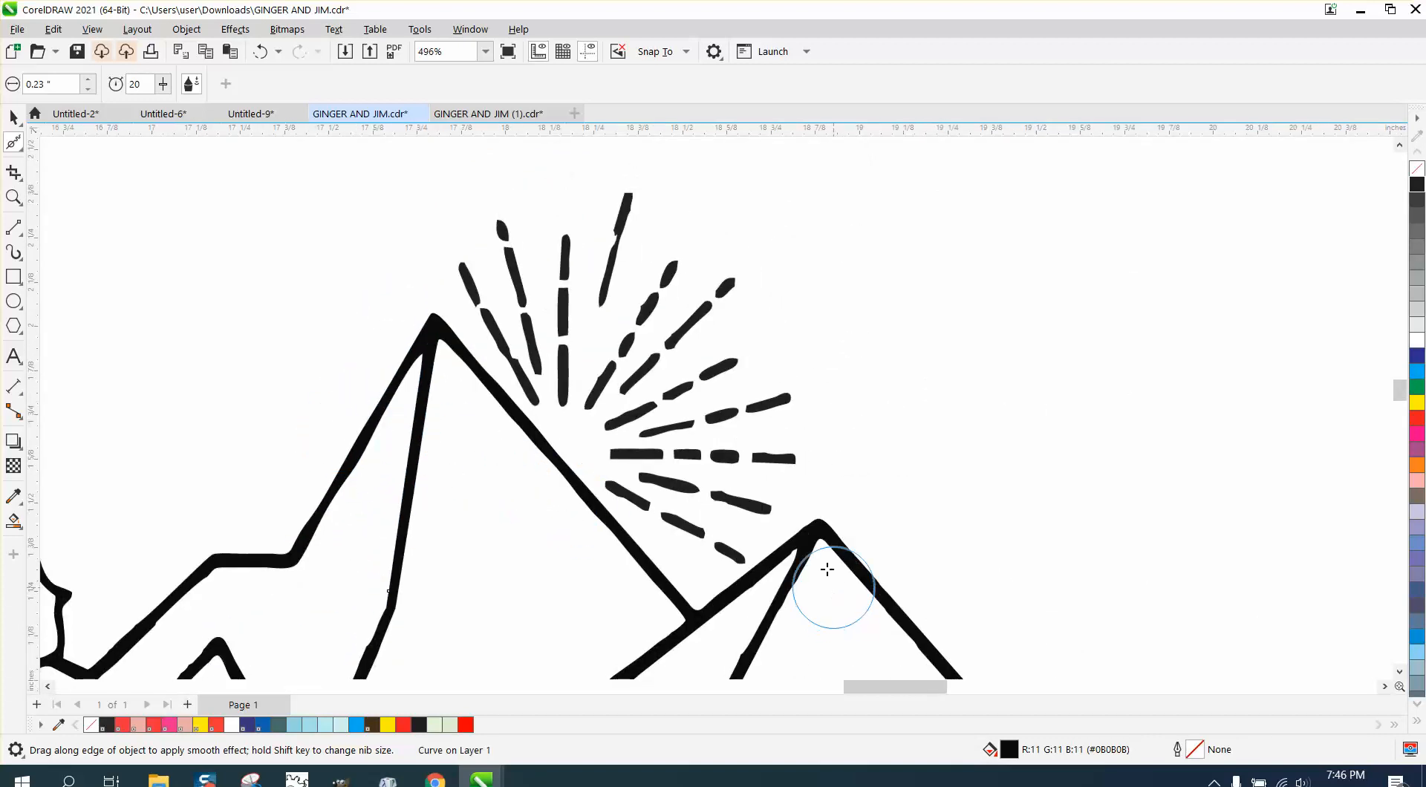
{"action": "left_click", "coordinate": [13, 197]}
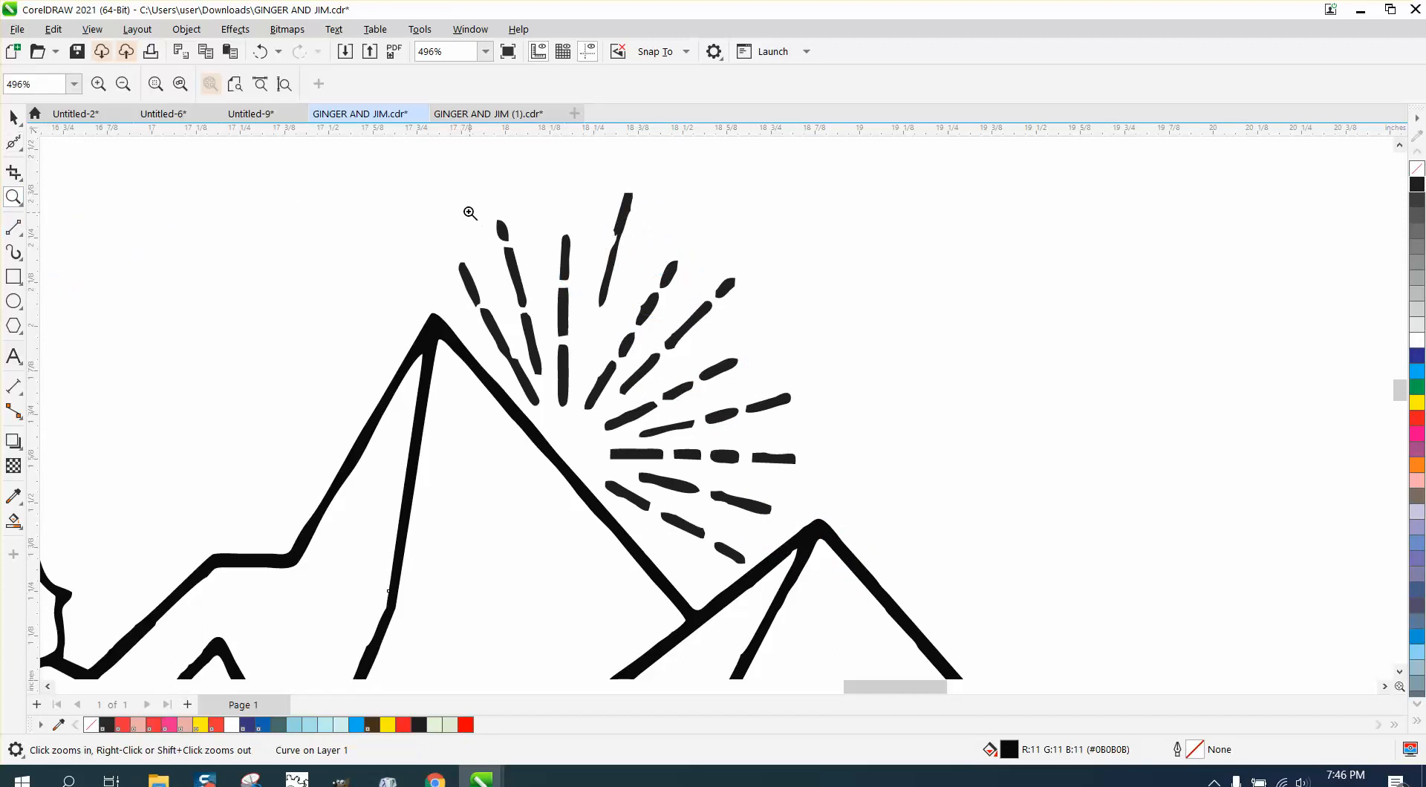
{"action": "left_click_drag", "start_coordinate": [431, 201], "coordinate": [1079, 650]}
{"action": "left_click", "coordinate": [13, 142]}
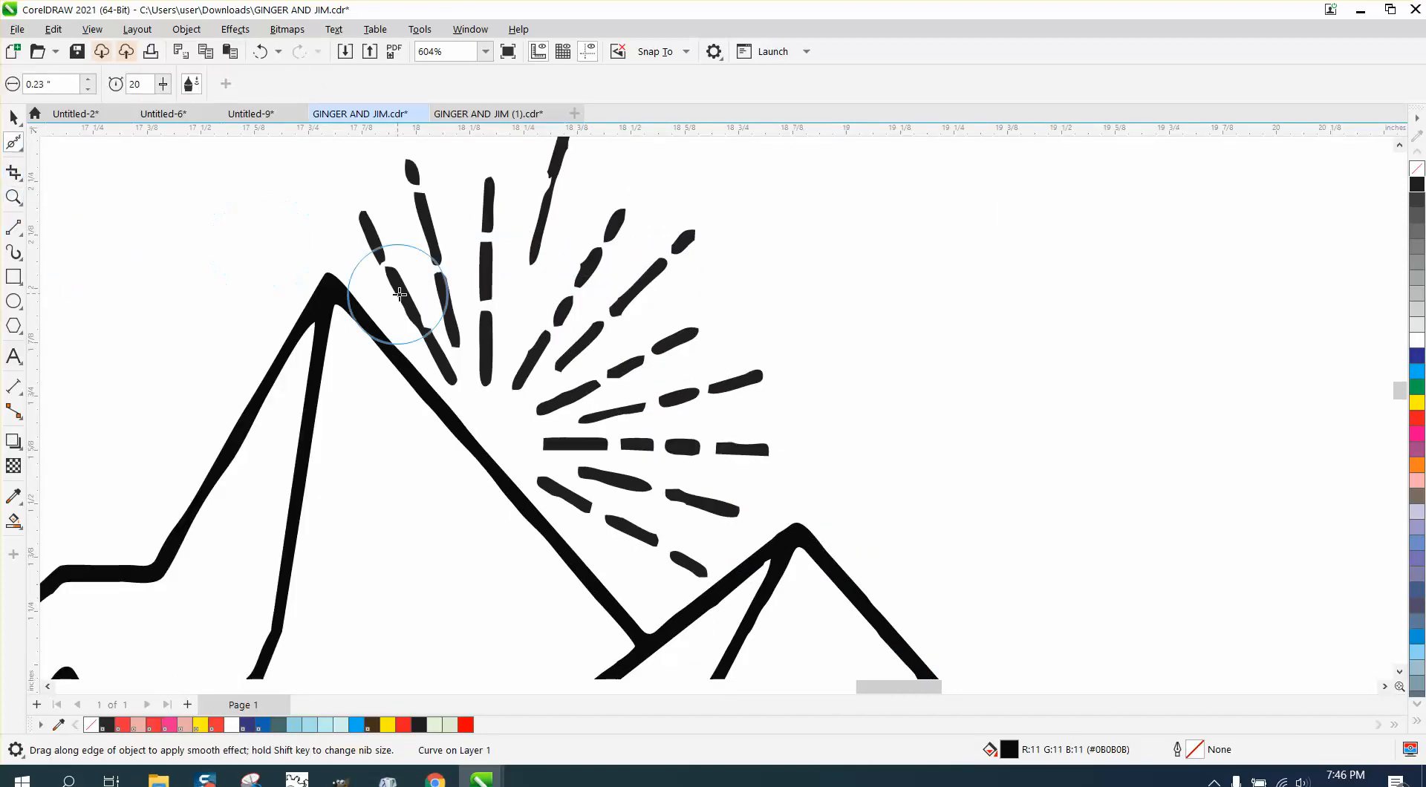
{"action": "mouse_move", "coordinate": [411, 307]}
{"action": "left_mouse_down"}
{"action": "mouse_move", "coordinate": [401, 294]}
{"action": "mouse_move", "coordinate": [436, 342]}
{"action": "left_mouse_up"}
{"action": "left_click_drag", "start_coordinate": [436, 344], "coordinate": [424, 303]}
{"action": "mouse_move", "coordinate": [543, 190]}
{"action": "left_mouse_down"}
{"action": "mouse_move", "coordinate": [555, 172]}
{"action": "mouse_move", "coordinate": [545, 208]}
{"action": "mouse_move", "coordinate": [573, 170]}
{"action": "mouse_move", "coordinate": [614, 223]}
{"action": "mouse_move", "coordinate": [689, 242]}
{"action": "left_mouse_up"}
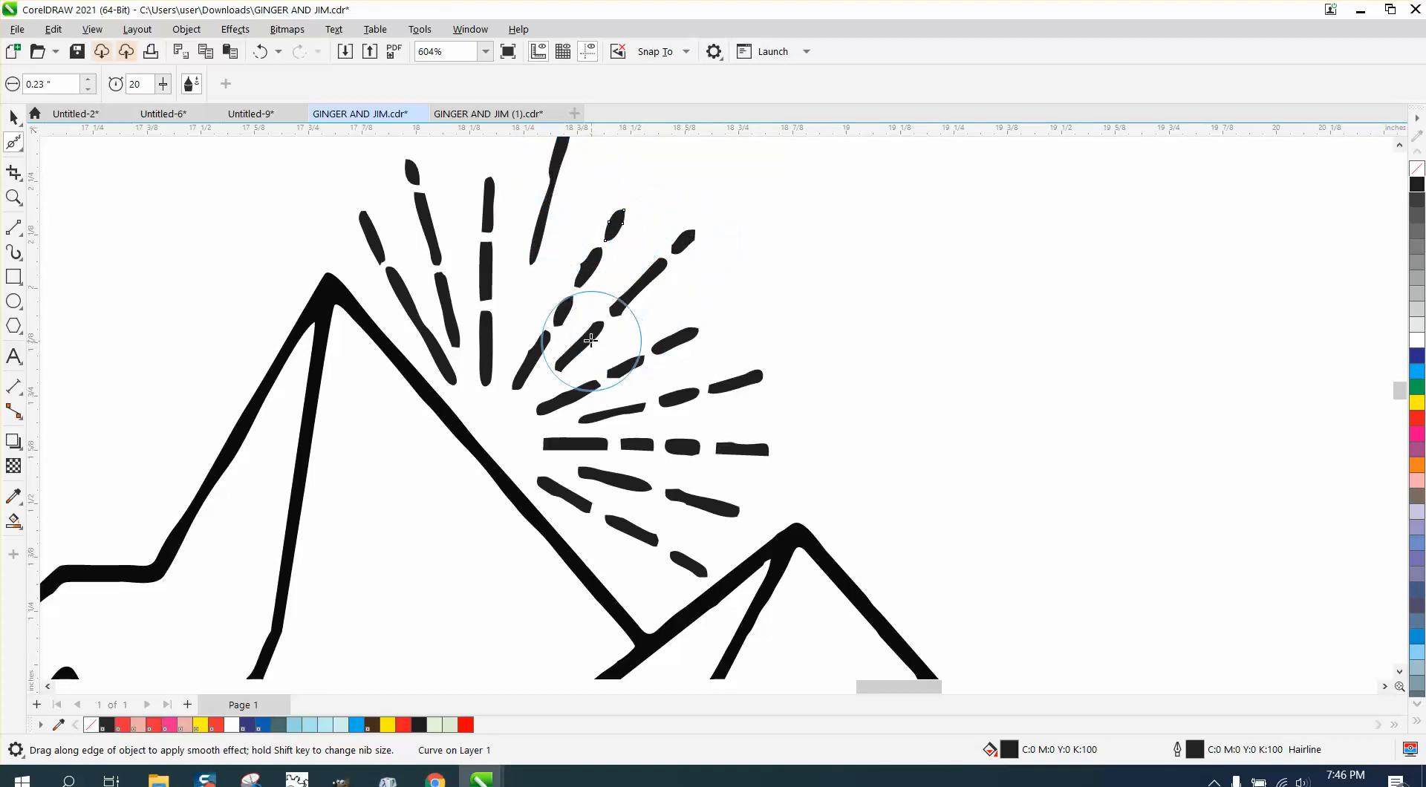
{"action": "left_click_drag", "start_coordinate": [564, 312], "coordinate": [572, 302]}
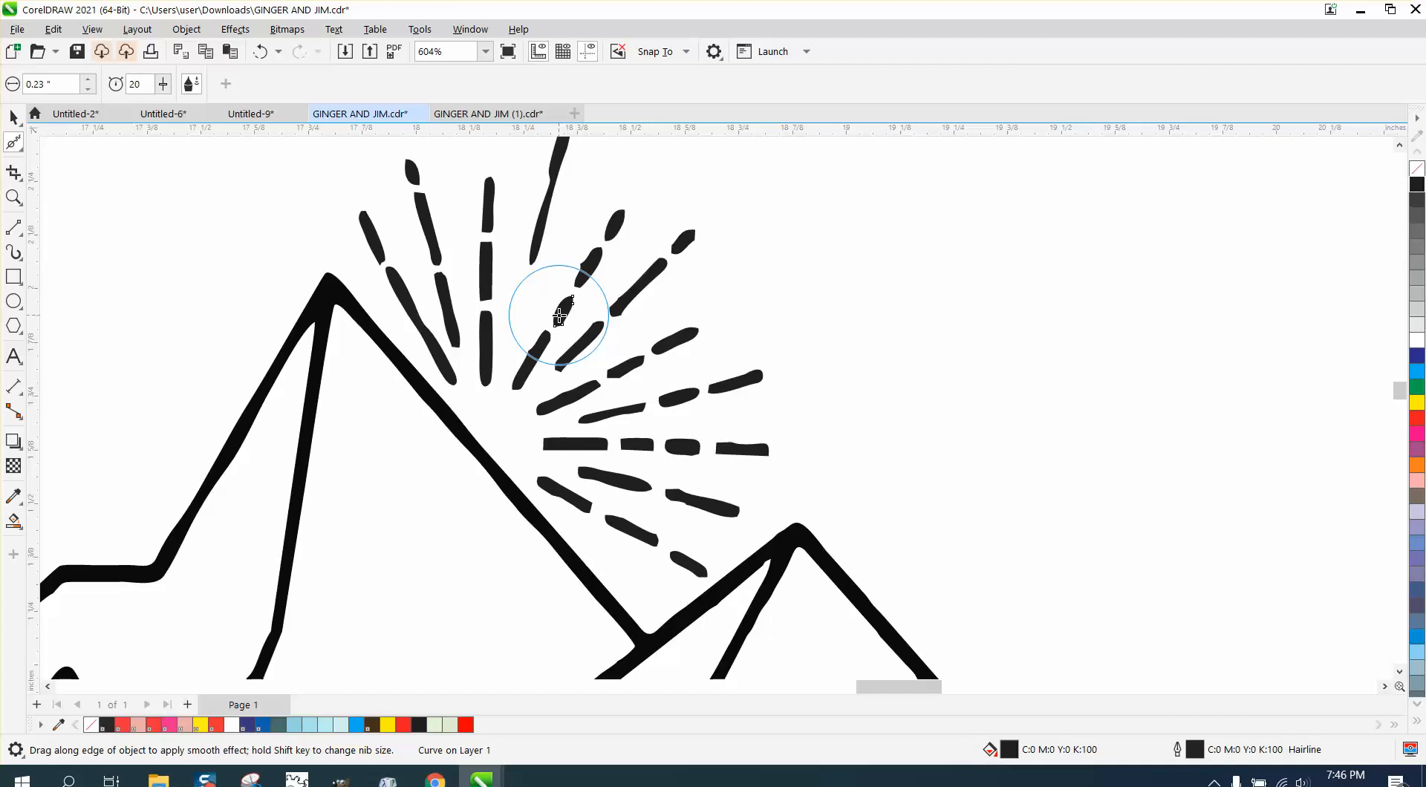
Smooth the innermost sun-ray dashes at close range, from the vertical ray round to the shallow rising ones.
{"action": "left_click", "coordinate": [14, 196]}
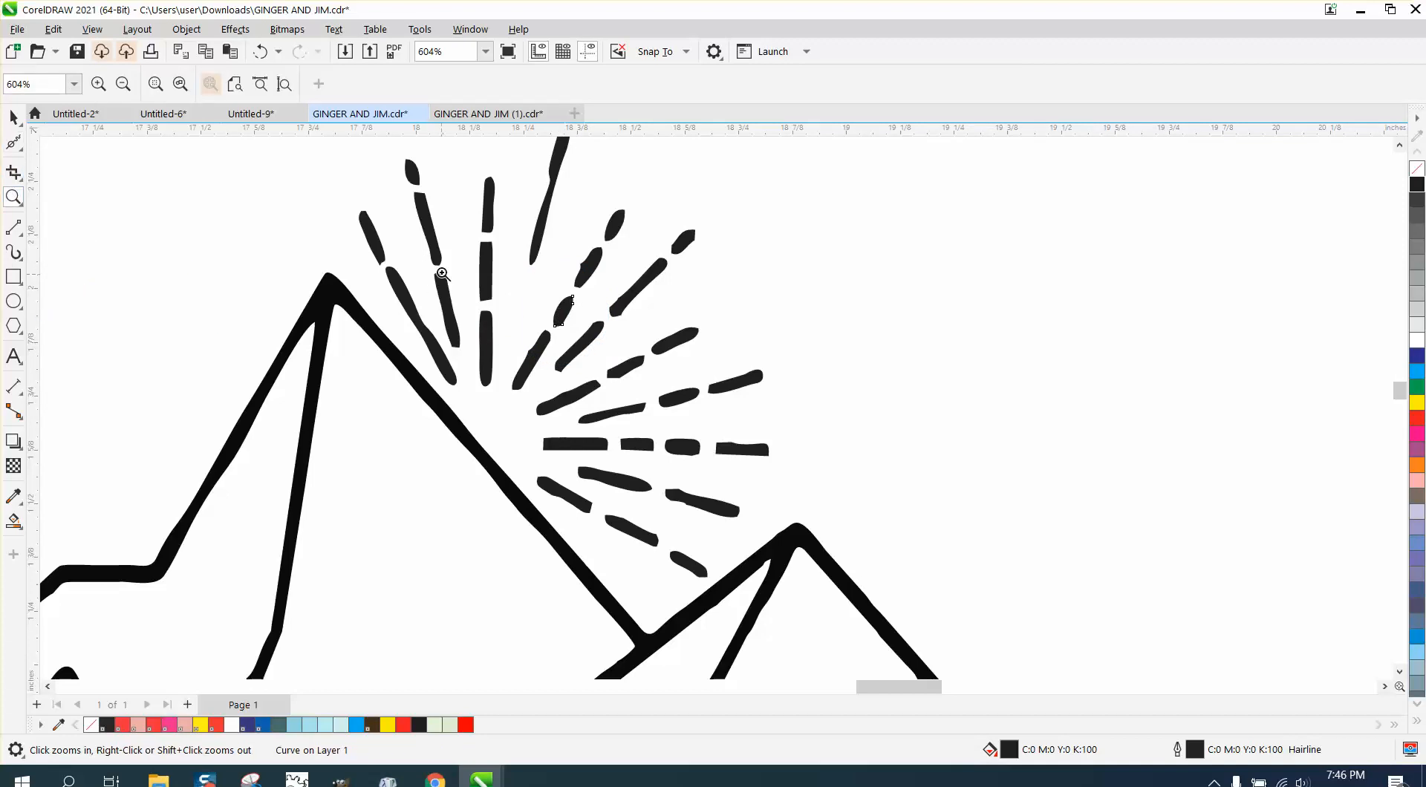
{"action": "left_click_drag", "start_coordinate": [457, 284], "coordinate": [765, 479]}
{"action": "left_click", "coordinate": [13, 141]}
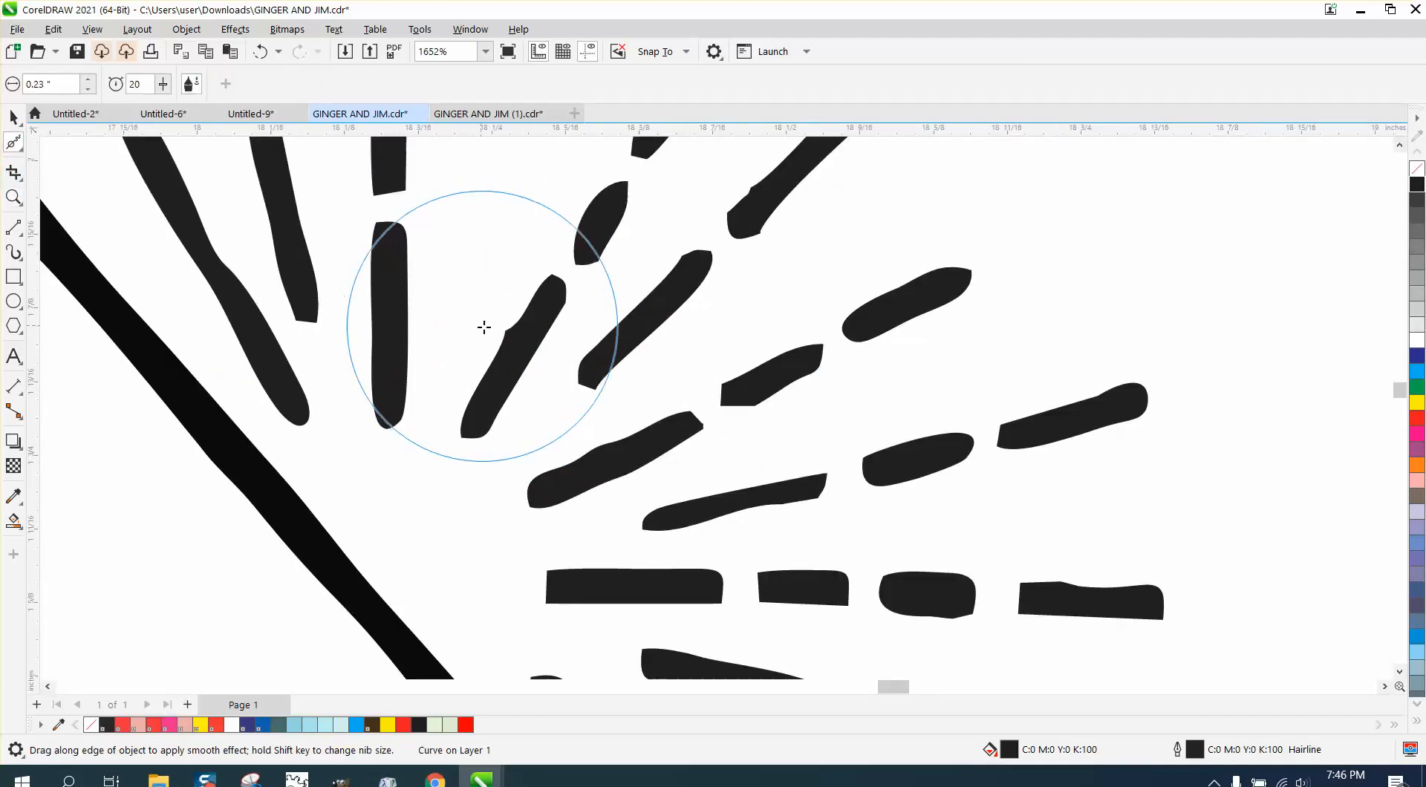
{"action": "mouse_move", "coordinate": [515, 342]}
{"action": "left_mouse_down"}
{"action": "mouse_move", "coordinate": [525, 328]}
{"action": "mouse_move", "coordinate": [493, 375]}
{"action": "mouse_move", "coordinate": [515, 302]}
{"action": "left_mouse_up"}
{"action": "left_click_drag", "start_coordinate": [402, 398], "coordinate": [381, 283]}
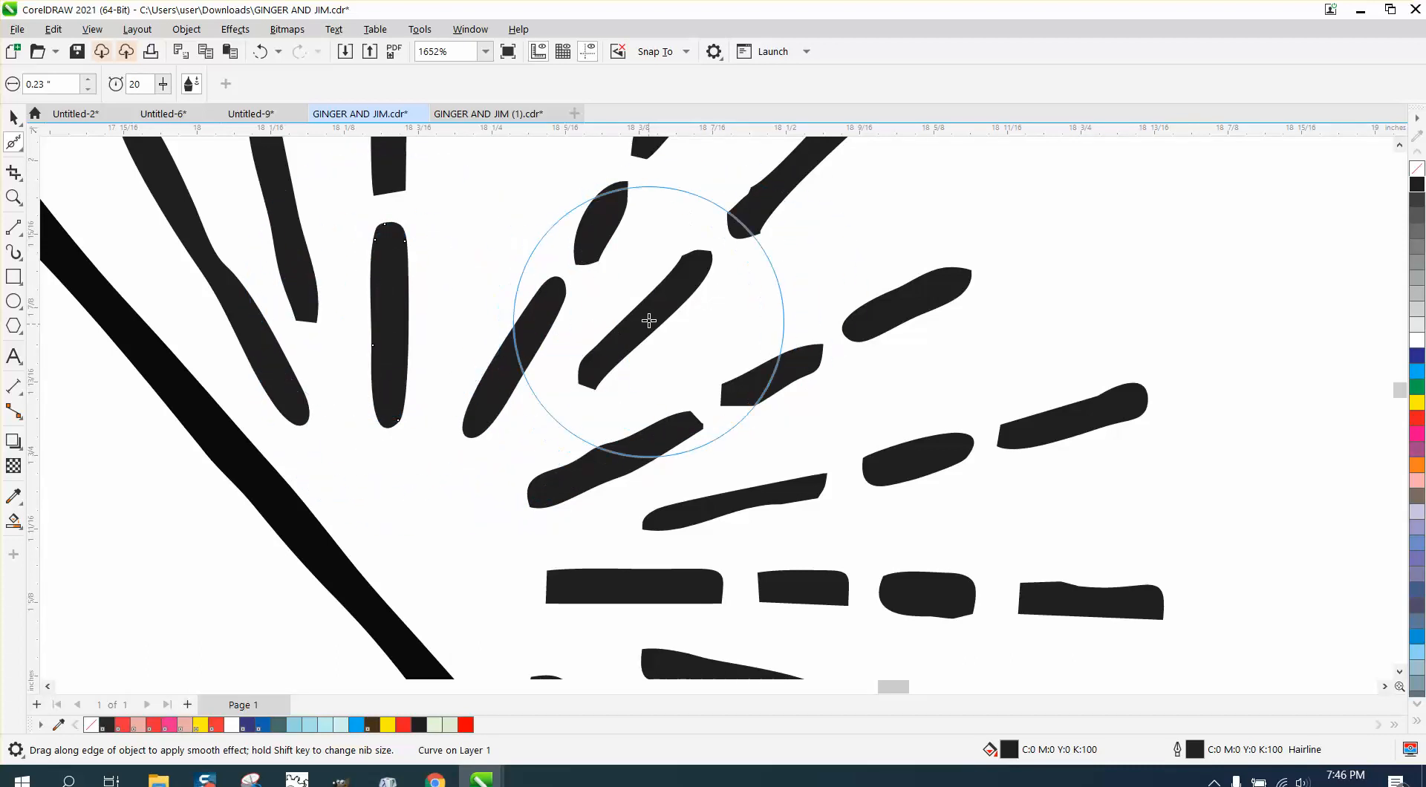
{"action": "mouse_move", "coordinate": [636, 317]}
{"action": "left_mouse_down"}
{"action": "mouse_move", "coordinate": [688, 268]}
{"action": "mouse_move", "coordinate": [613, 356]}
{"action": "mouse_move", "coordinate": [671, 306]}
{"action": "left_mouse_up"}
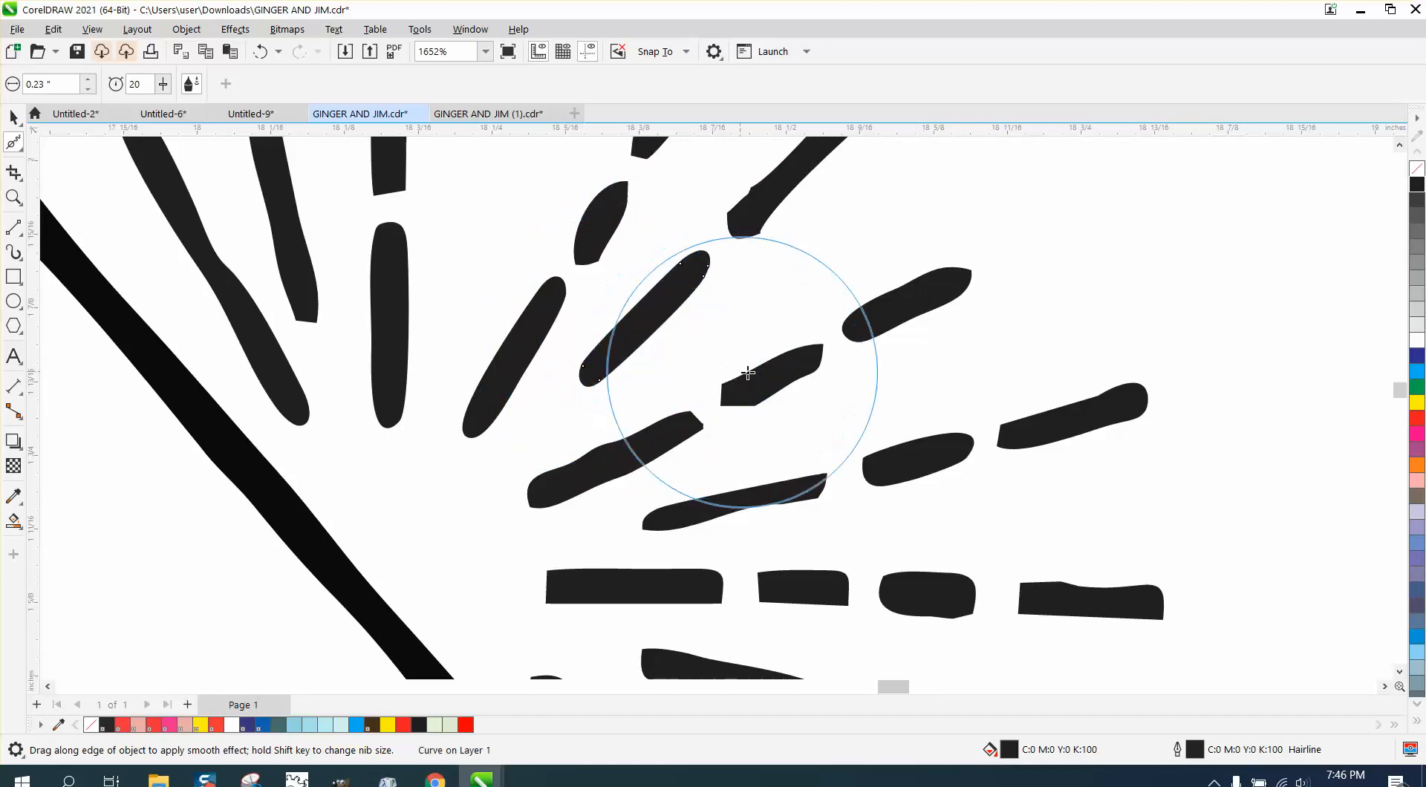
{"action": "left_click", "coordinate": [770, 376]}
{"action": "mouse_move", "coordinate": [793, 369]}
{"action": "left_mouse_down"}
{"action": "mouse_move", "coordinate": [723, 398]}
{"action": "mouse_move", "coordinate": [713, 417]}
{"action": "left_mouse_up"}
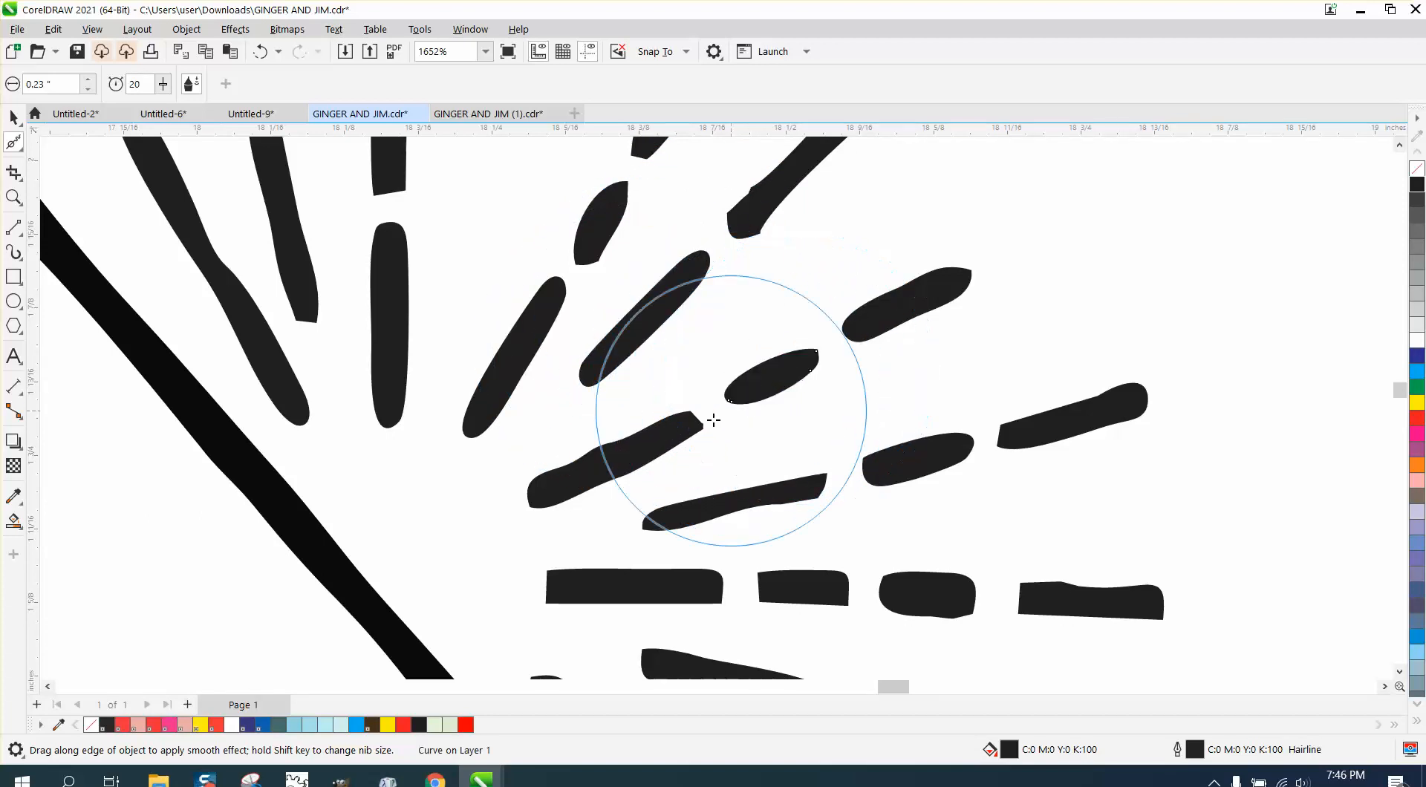
{"action": "mouse_move", "coordinate": [602, 479]}
{"action": "left_mouse_down"}
{"action": "mouse_move", "coordinate": [634, 459]}
{"action": "mouse_move", "coordinate": [576, 482]}
{"action": "mouse_move", "coordinate": [677, 450]}
{"action": "mouse_move", "coordinate": [532, 436]}
{"action": "left_mouse_up"}
{"action": "scroll", "coordinate": [532, 436], "scroll_direction": "down", "scroll_amount": 3}
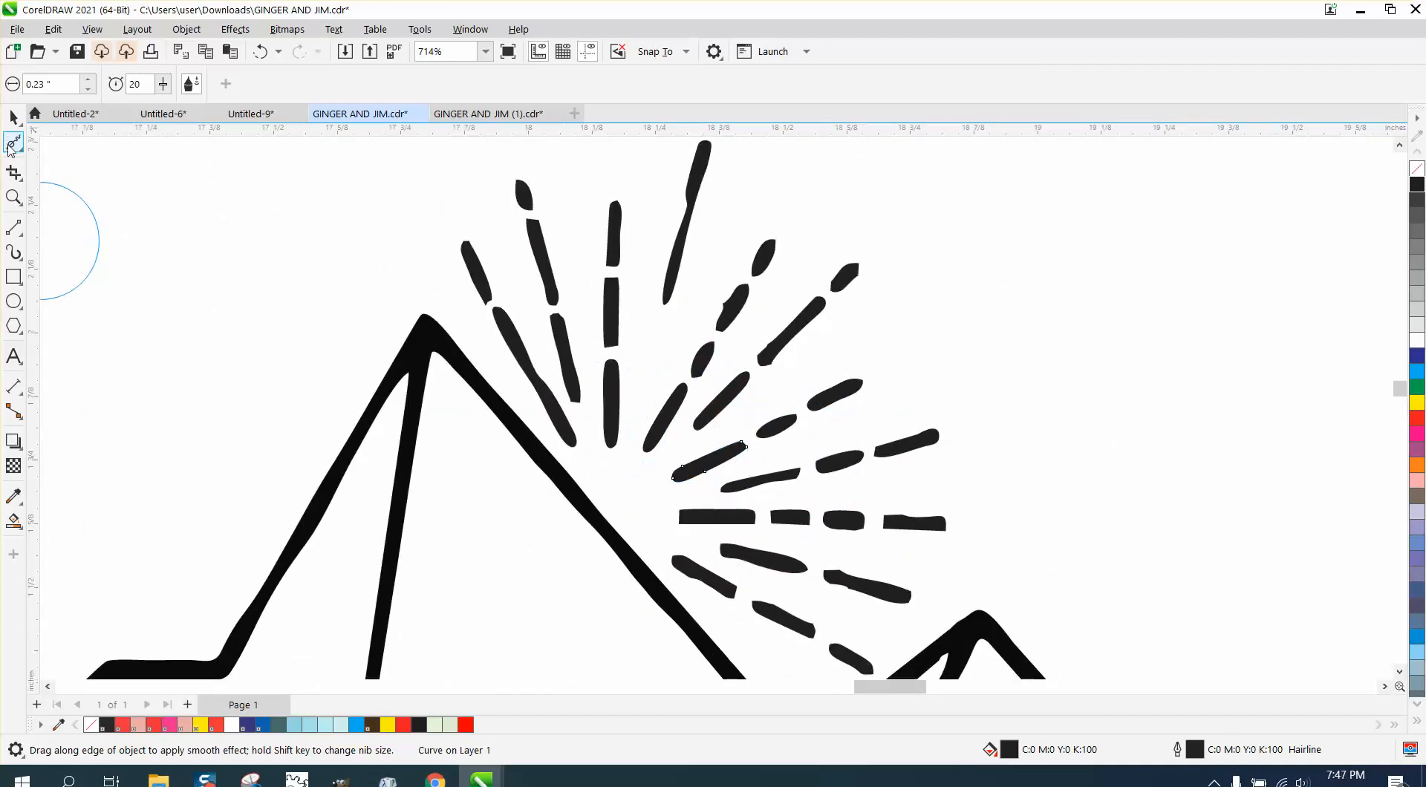
Apply the Smooth tool to the page lines on the right half of the open book, beneath the small wave.
{"action": "left_click", "coordinate": [9, 117]}
{"action": "scroll", "coordinate": [583, 286], "scroll_direction": "down", "scroll_amount": 5}
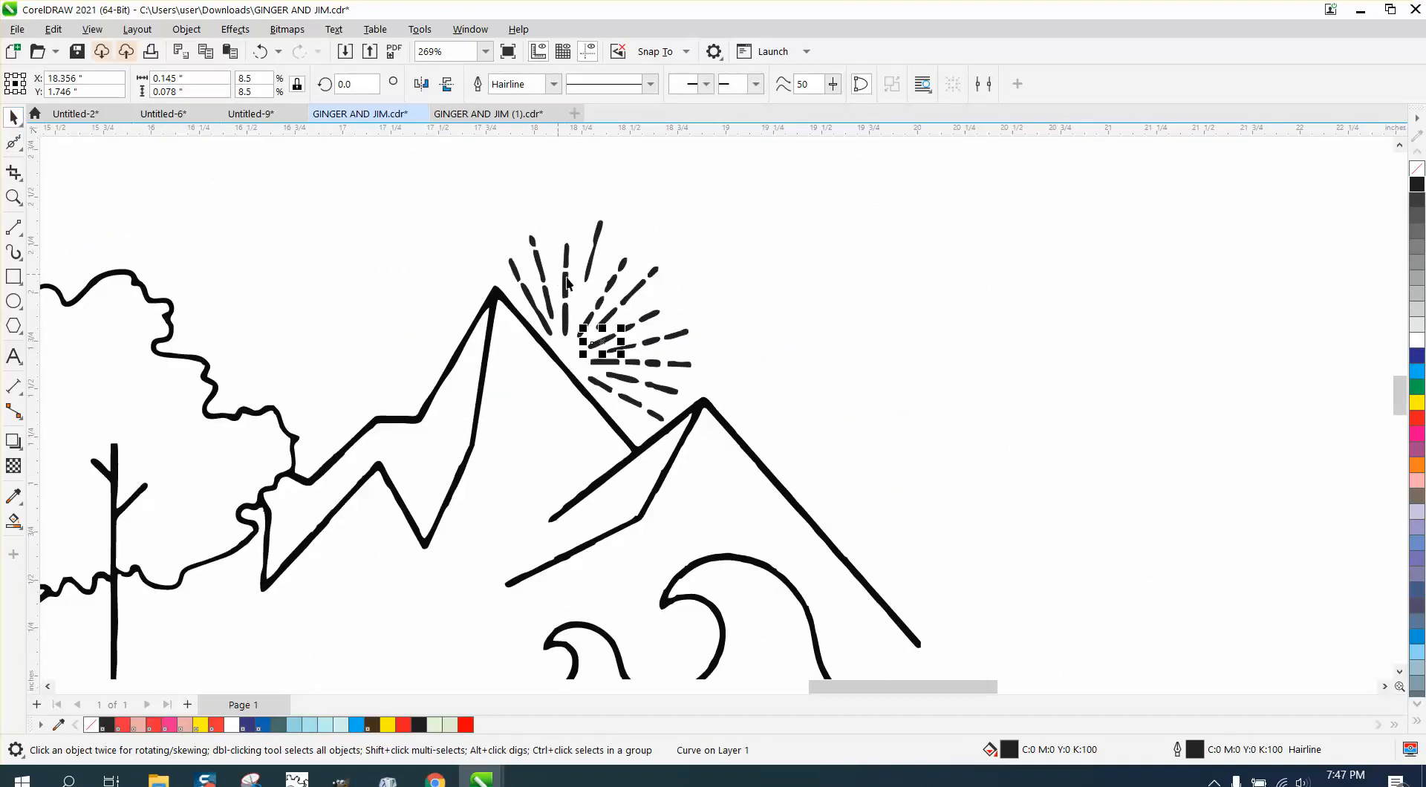
{"action": "scroll", "coordinate": [491, 430], "scroll_direction": "down", "scroll_amount": 2}
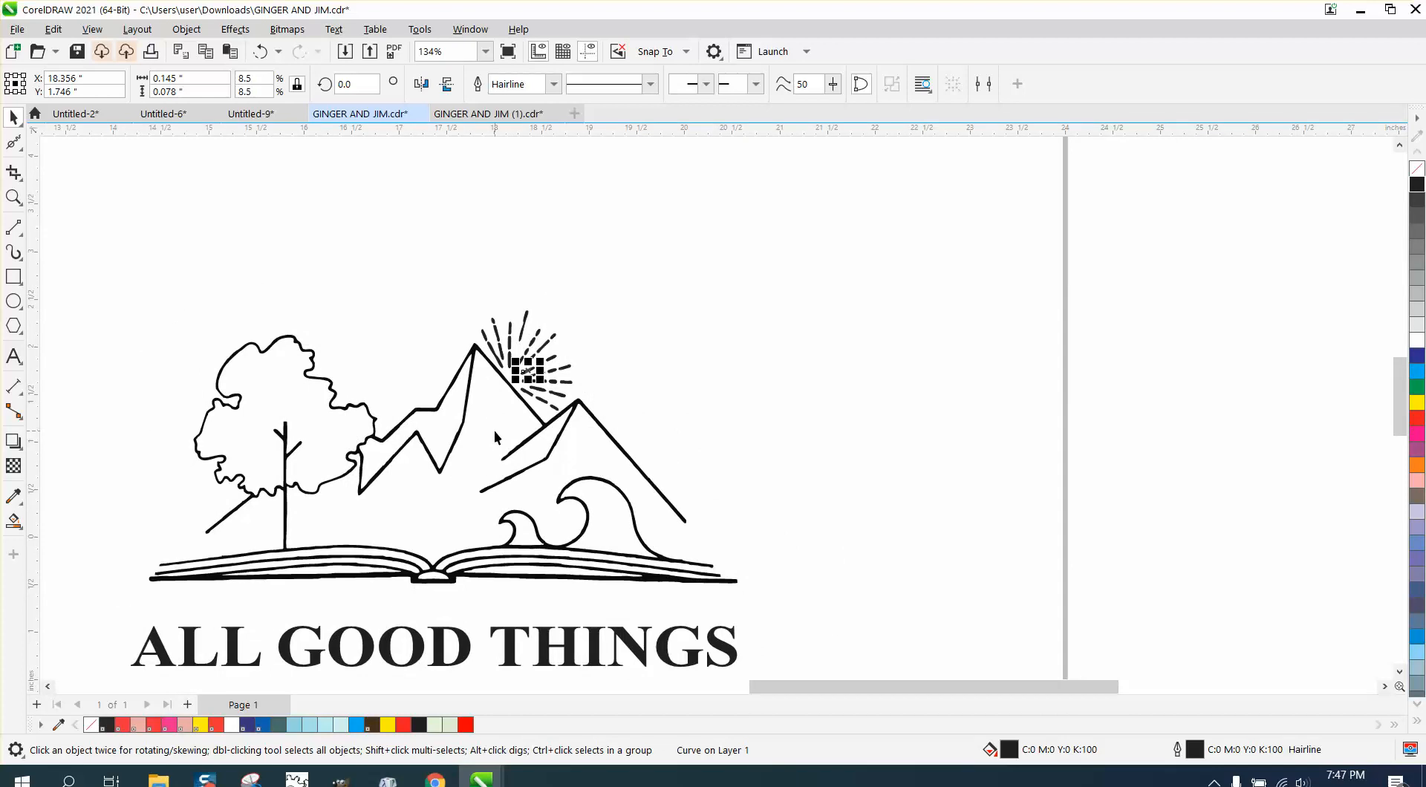
{"action": "scroll", "coordinate": [493, 430], "scroll_direction": "down", "scroll_amount": 1}
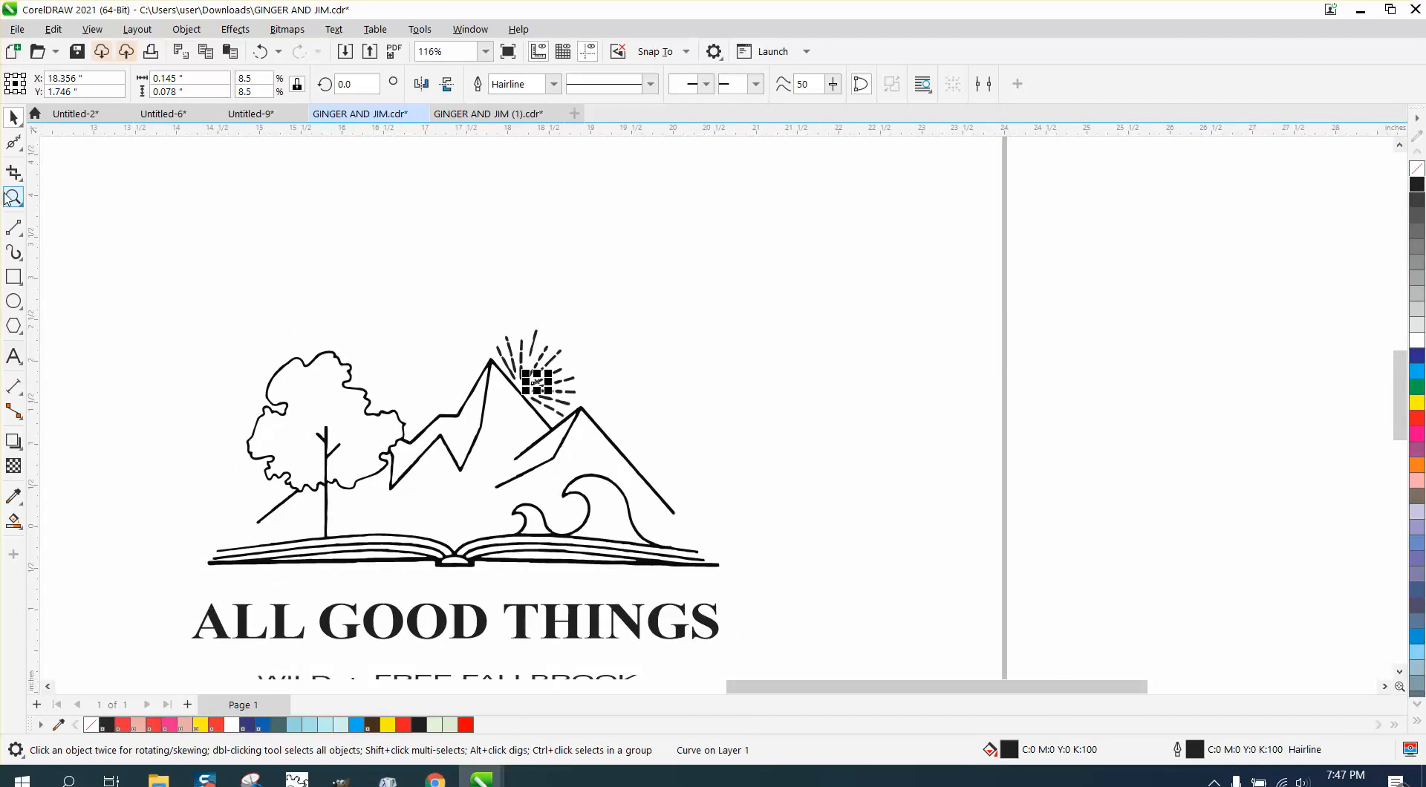
{"action": "left_click", "coordinate": [8, 198]}
{"action": "left_click_drag", "start_coordinate": [713, 587], "coordinate": [713, 588]}
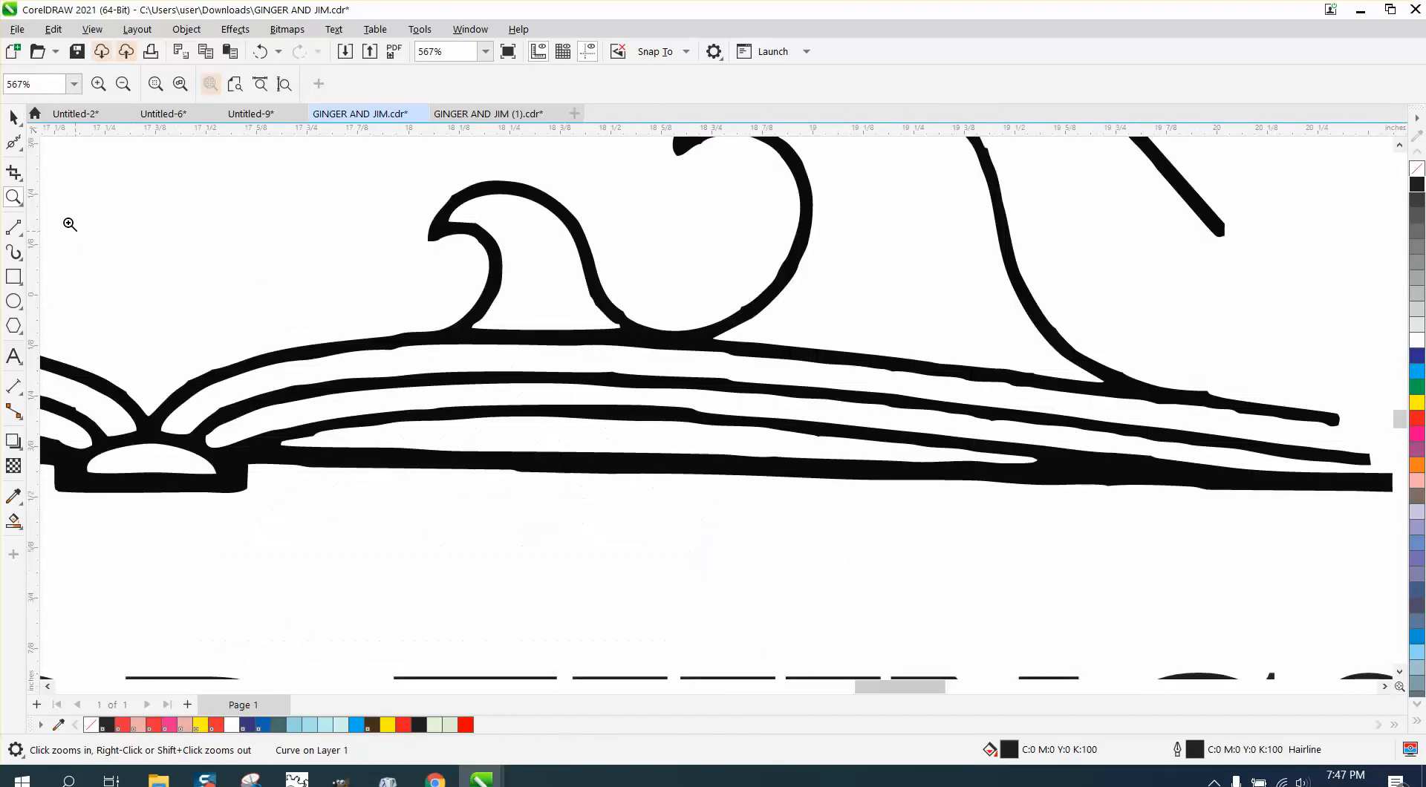
{"action": "left_click", "coordinate": [22, 151]}
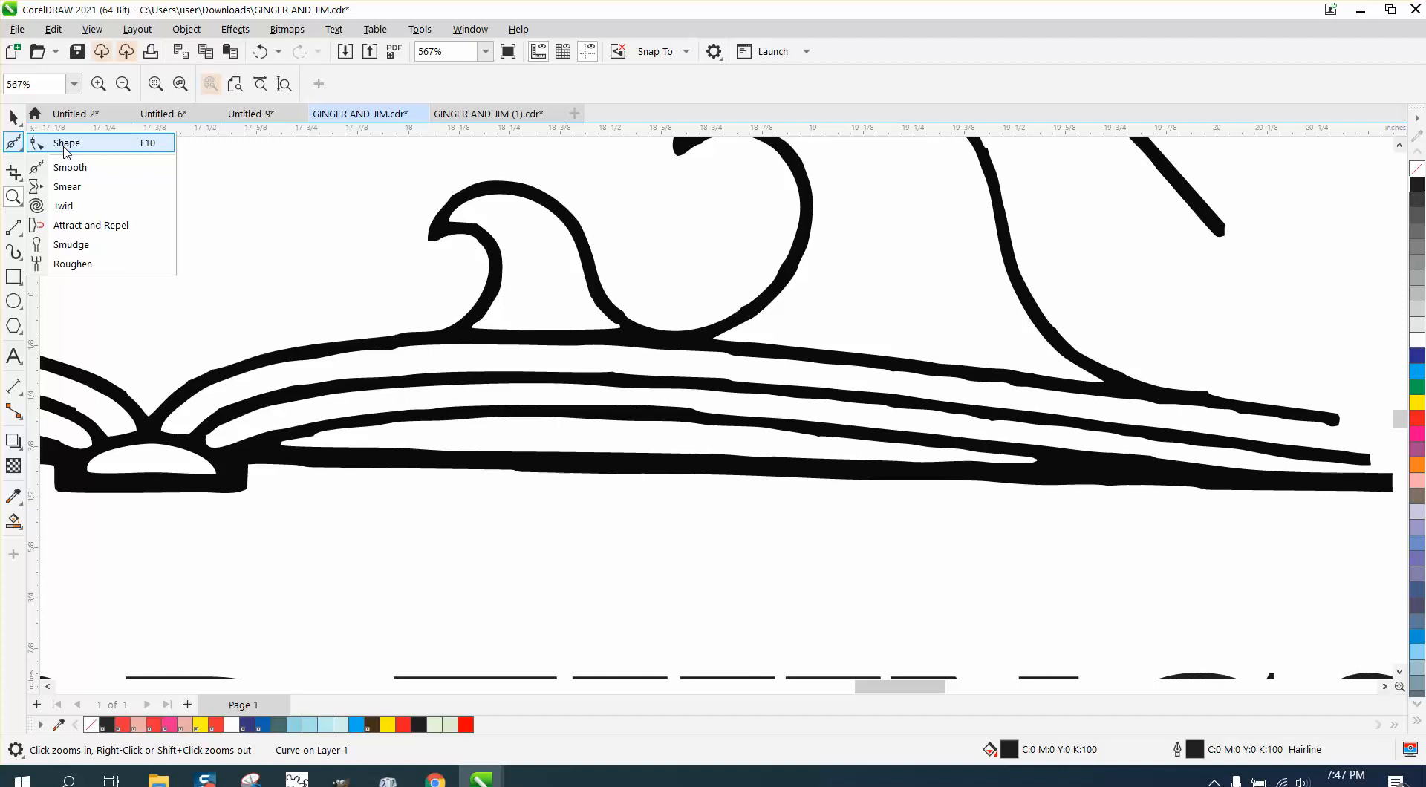
{"action": "left_click", "coordinate": [70, 167]}
{"action": "mouse_move", "coordinate": [562, 383]}
{"action": "left_mouse_down"}
{"action": "mouse_move", "coordinate": [768, 376]}
{"action": "mouse_move", "coordinate": [551, 377]}
{"action": "left_mouse_up"}
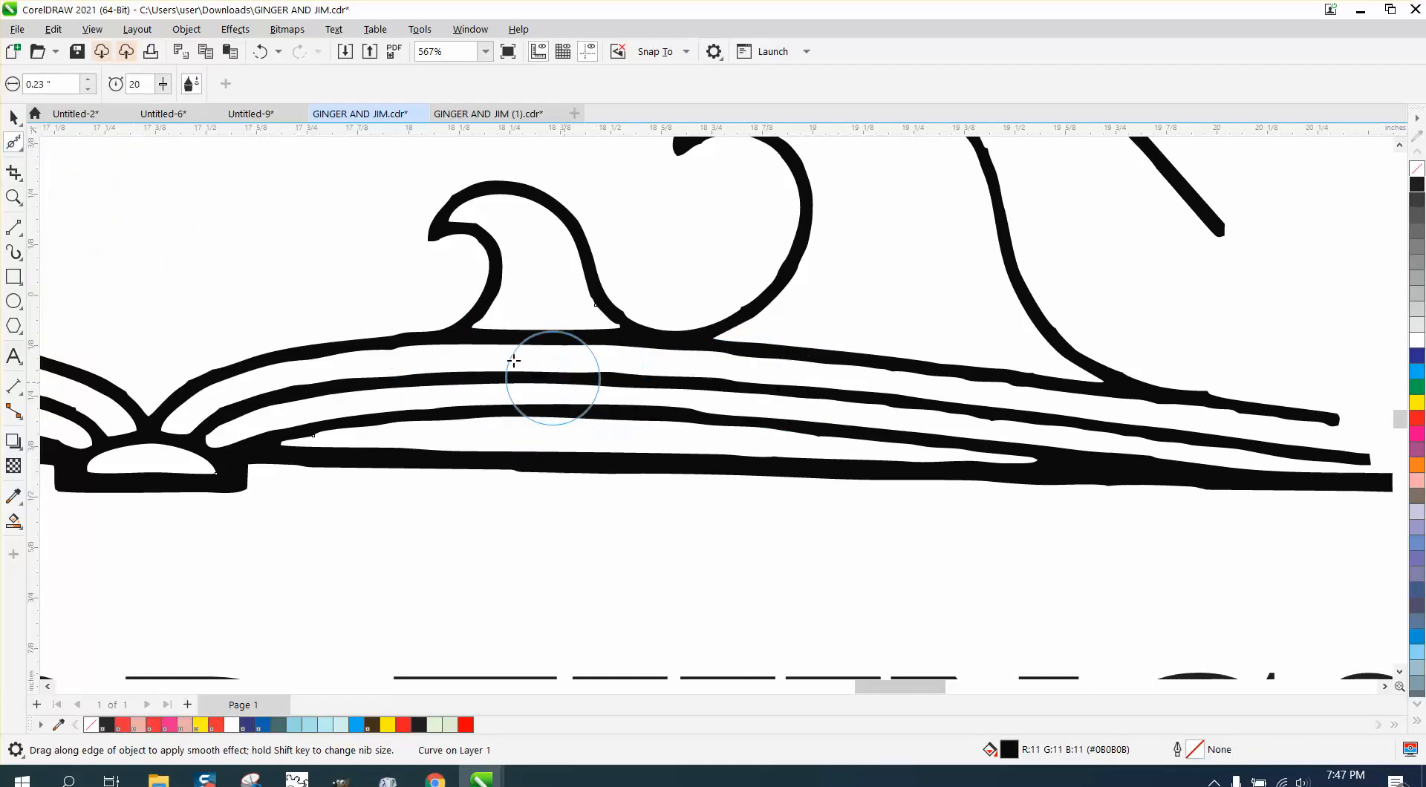
Set the smoothing nib size to 0.5 inch and smooth the open book's page lines and the adjoining waves.
{"action": "left_click_drag", "start_coordinate": [55, 85], "coordinate": [3, 86]}
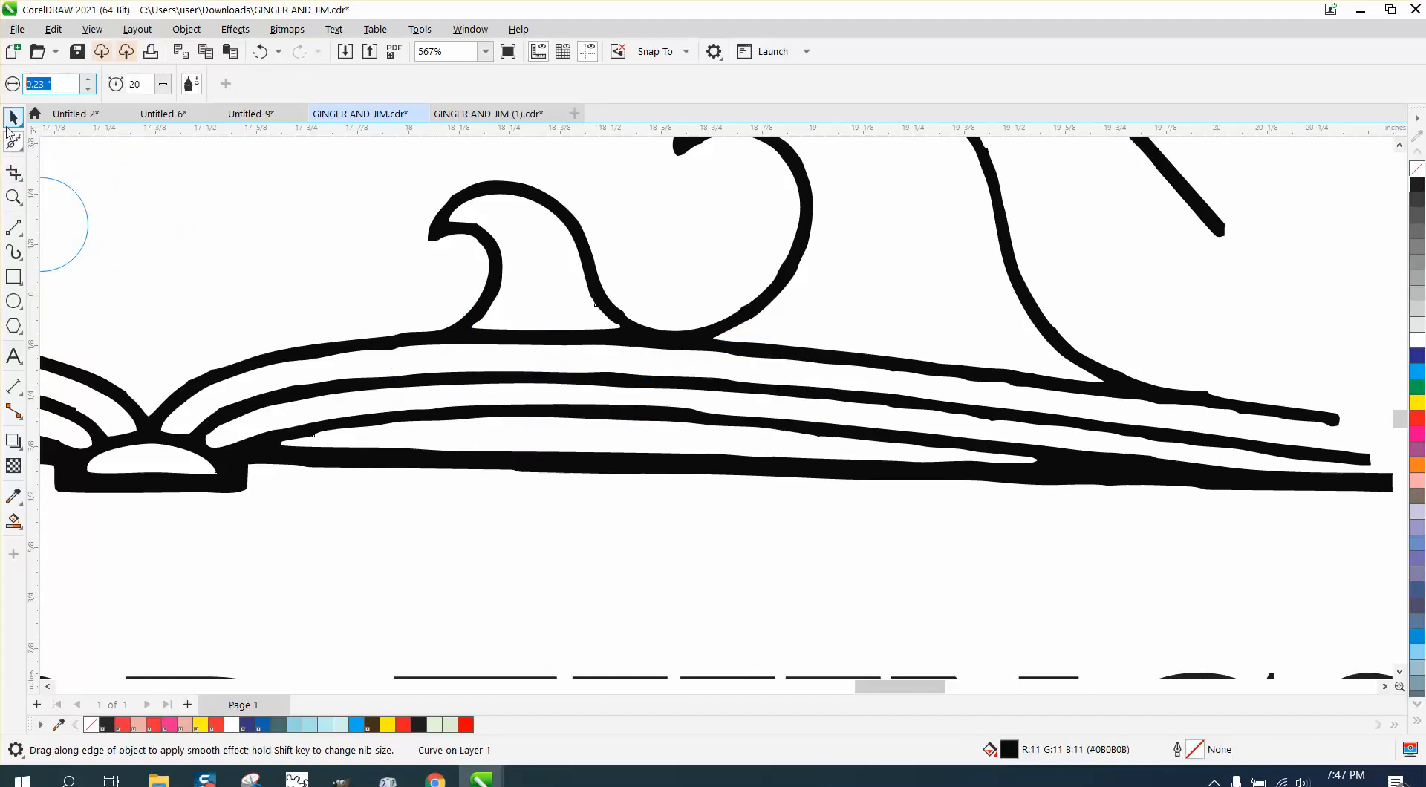
{"action": "type", "text": "0.5"}
{"action": "key", "text": "Return"}
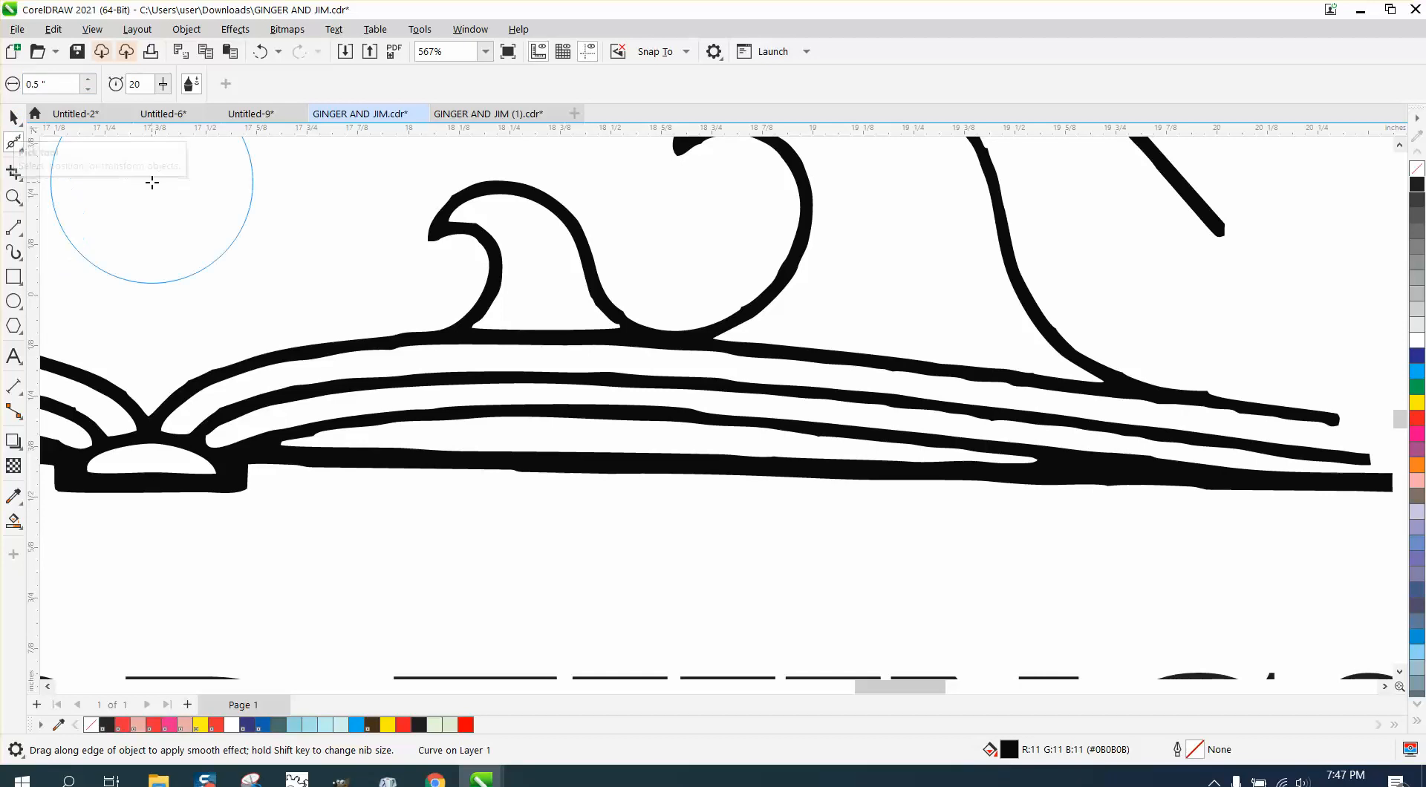
{"action": "left_click_drag", "start_coordinate": [548, 381], "coordinate": [748, 376]}
{"action": "mouse_move", "coordinate": [650, 422]}
{"action": "left_mouse_down"}
{"action": "mouse_move", "coordinate": [765, 418]}
{"action": "mouse_move", "coordinate": [703, 436]}
{"action": "mouse_move", "coordinate": [1007, 428]}
{"action": "mouse_move", "coordinate": [918, 401]}
{"action": "left_mouse_up"}
{"action": "mouse_move", "coordinate": [994, 378]}
{"action": "left_mouse_down"}
{"action": "mouse_move", "coordinate": [1209, 386]}
{"action": "mouse_move", "coordinate": [1213, 401]}
{"action": "mouse_move", "coordinate": [1259, 408]}
{"action": "left_mouse_up"}
{"action": "mouse_move", "coordinate": [1135, 530]}
{"action": "left_mouse_down"}
{"action": "mouse_move", "coordinate": [572, 539]}
{"action": "mouse_move", "coordinate": [242, 513]}
{"action": "mouse_move", "coordinate": [331, 430]}
{"action": "mouse_move", "coordinate": [769, 402]}
{"action": "mouse_move", "coordinate": [1033, 414]}
{"action": "left_mouse_up"}
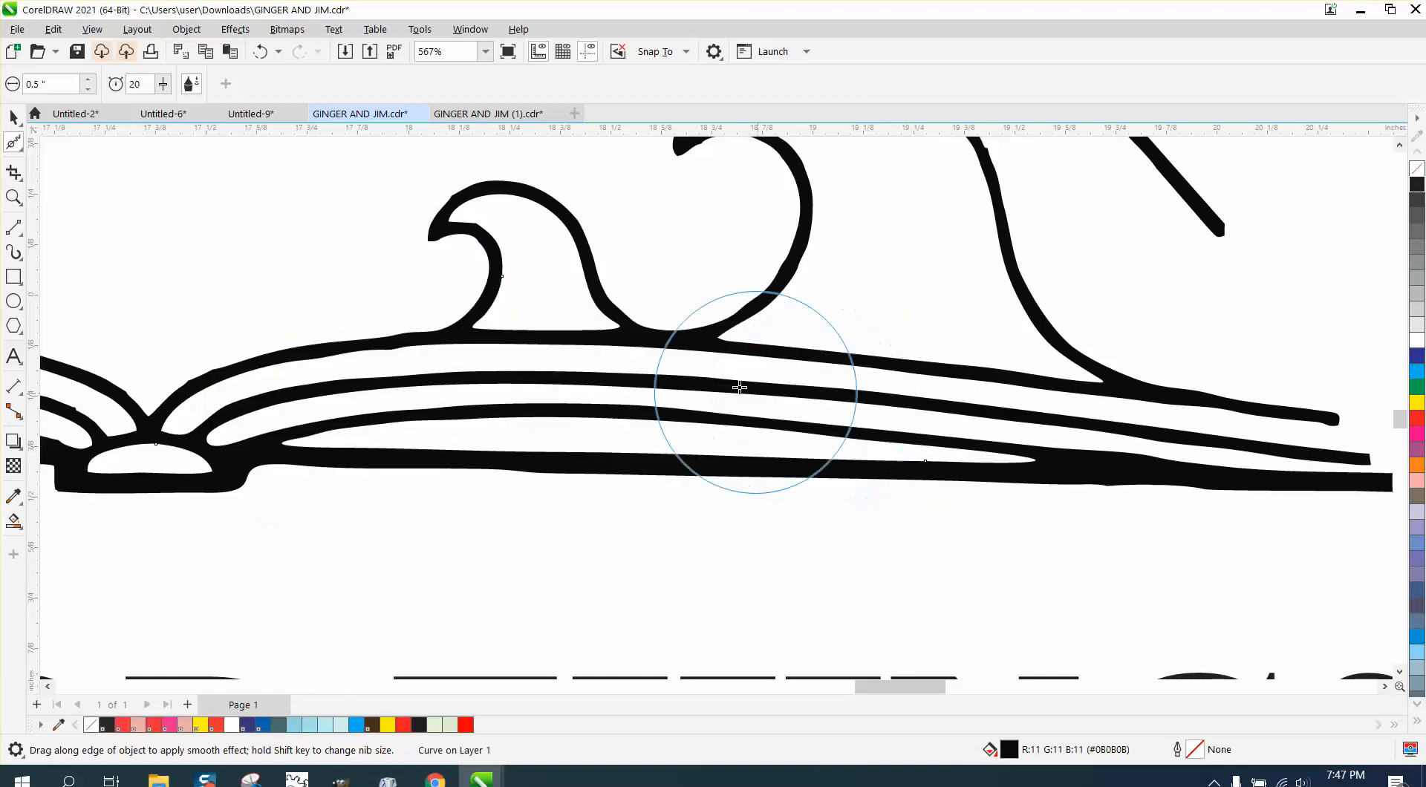
{"action": "mouse_move", "coordinate": [745, 388]}
{"action": "left_mouse_down"}
{"action": "mouse_move", "coordinate": [452, 366]}
{"action": "mouse_move", "coordinate": [268, 376]}
{"action": "mouse_move", "coordinate": [674, 332]}
{"action": "mouse_move", "coordinate": [724, 309]}
{"action": "mouse_move", "coordinate": [770, 239]}
{"action": "left_mouse_up"}
{"action": "scroll", "coordinate": [855, 457], "scroll_direction": "down", "scroll_amount": 3}
{"action": "scroll", "coordinate": [853, 465], "scroll_direction": "down", "scroll_amount": 5}
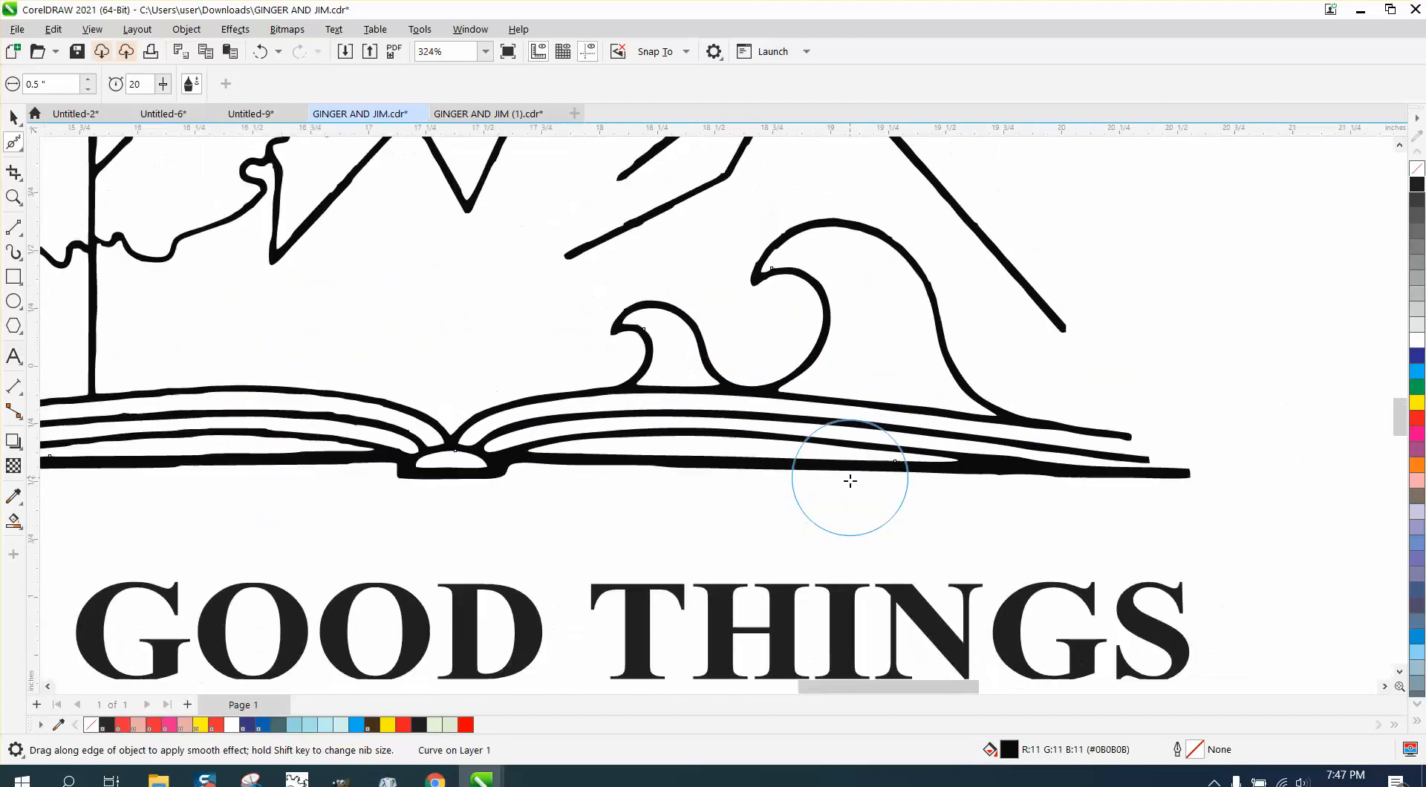
Draw a 3-point curve along the stem of the tallest flower in the colored trace, from its base to the bloom.
{"action": "scroll", "coordinate": [620, 574], "scroll_direction": "down", "scroll_amount": 2}
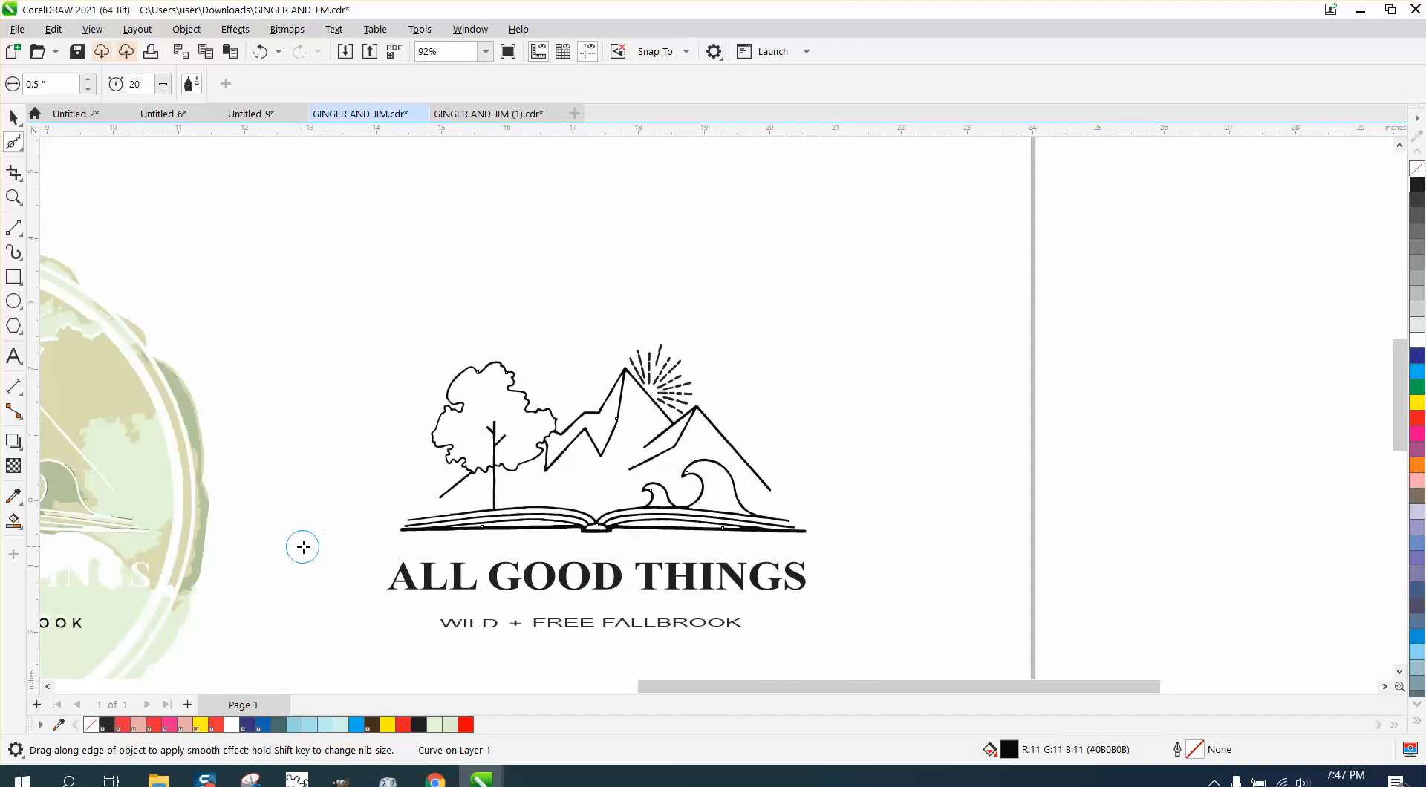
{"action": "scroll", "coordinate": [302, 544], "scroll_direction": "down", "scroll_amount": 1}
{"action": "left_click", "coordinate": [13, 197]}
{"action": "scroll", "coordinate": [262, 414], "scroll_direction": "down", "scroll_amount": 1}
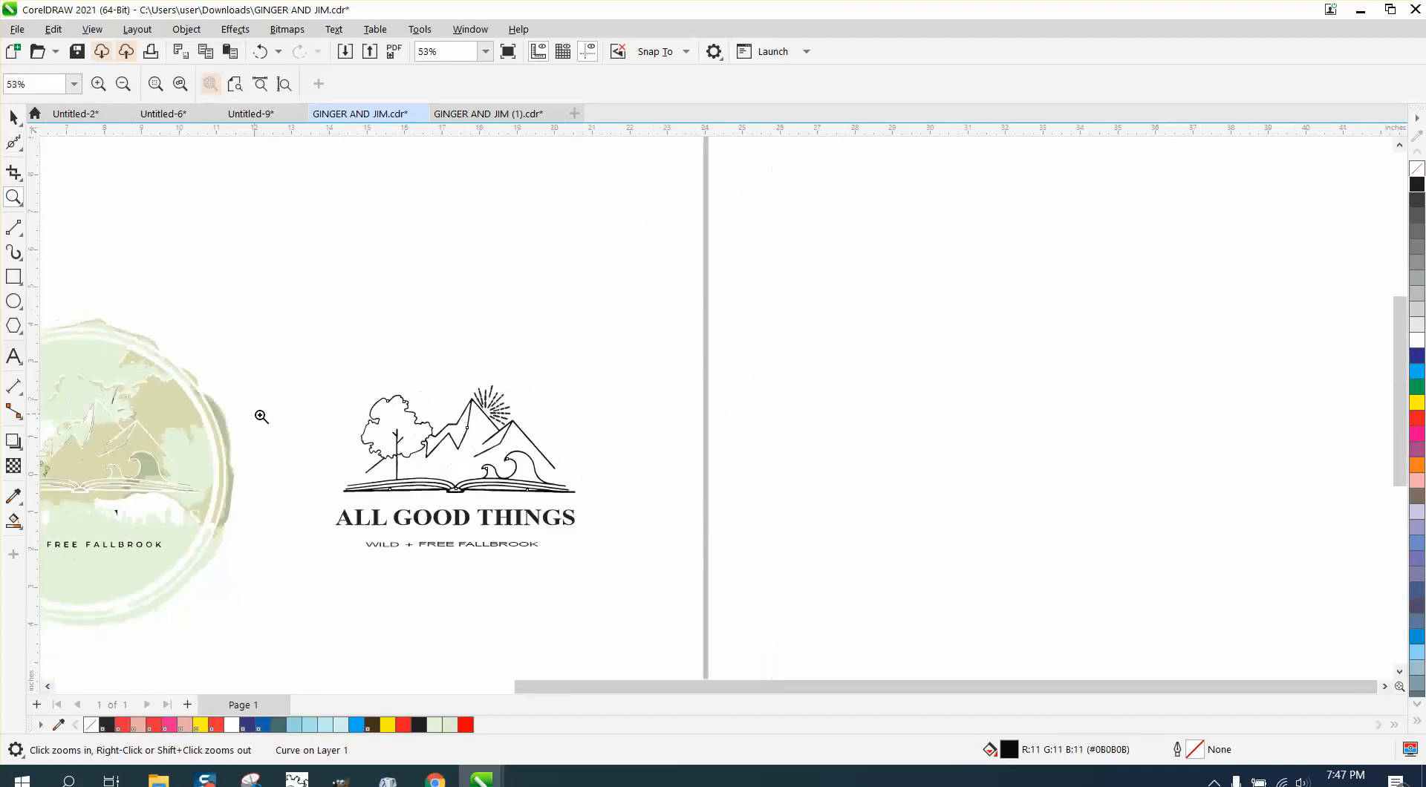
{"action": "scroll", "coordinate": [314, 449], "scroll_direction": "down", "scroll_amount": 2}
{"action": "left_click_drag", "start_coordinate": [72, 451], "coordinate": [219, 478]}
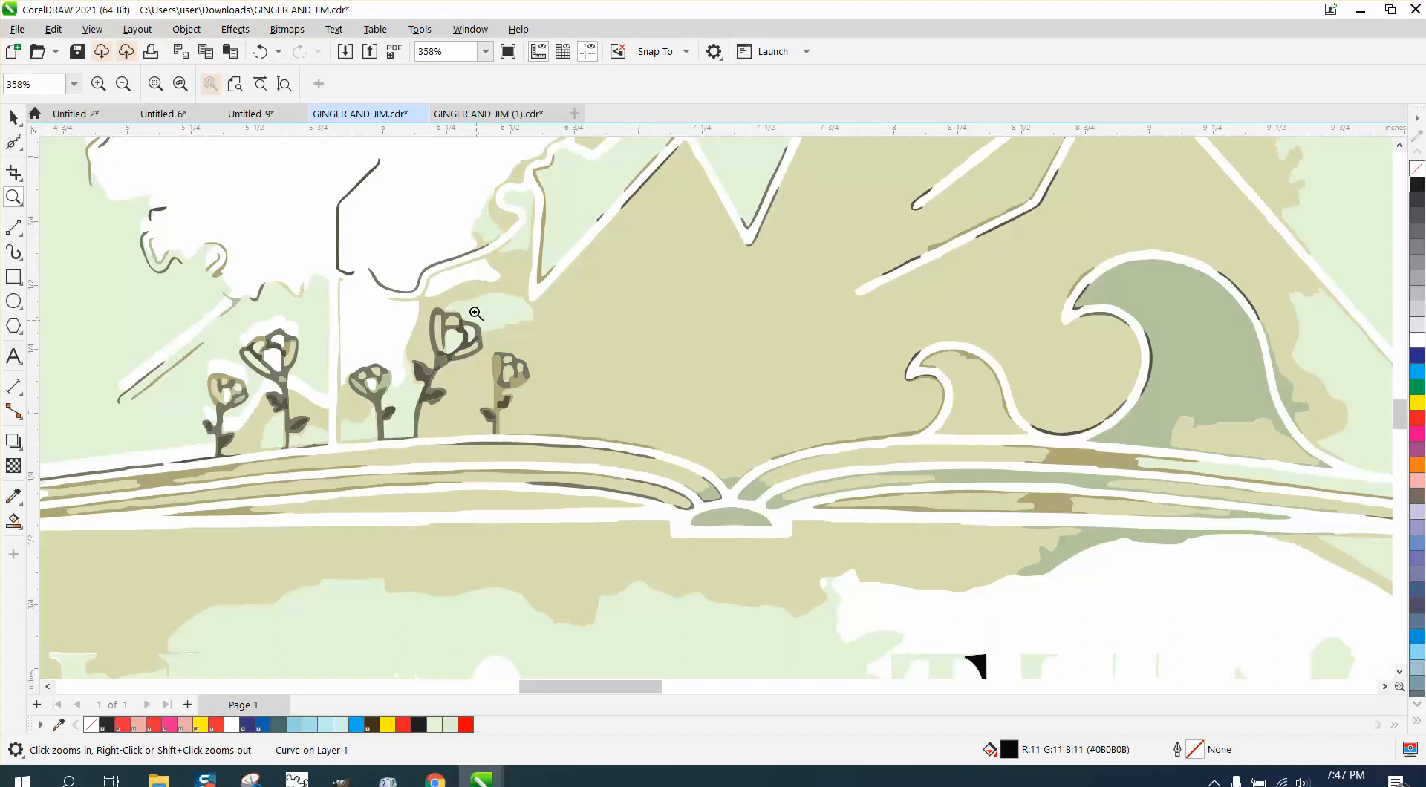
{"action": "scroll", "coordinate": [413, 328], "scroll_direction": "down", "scroll_amount": 1}
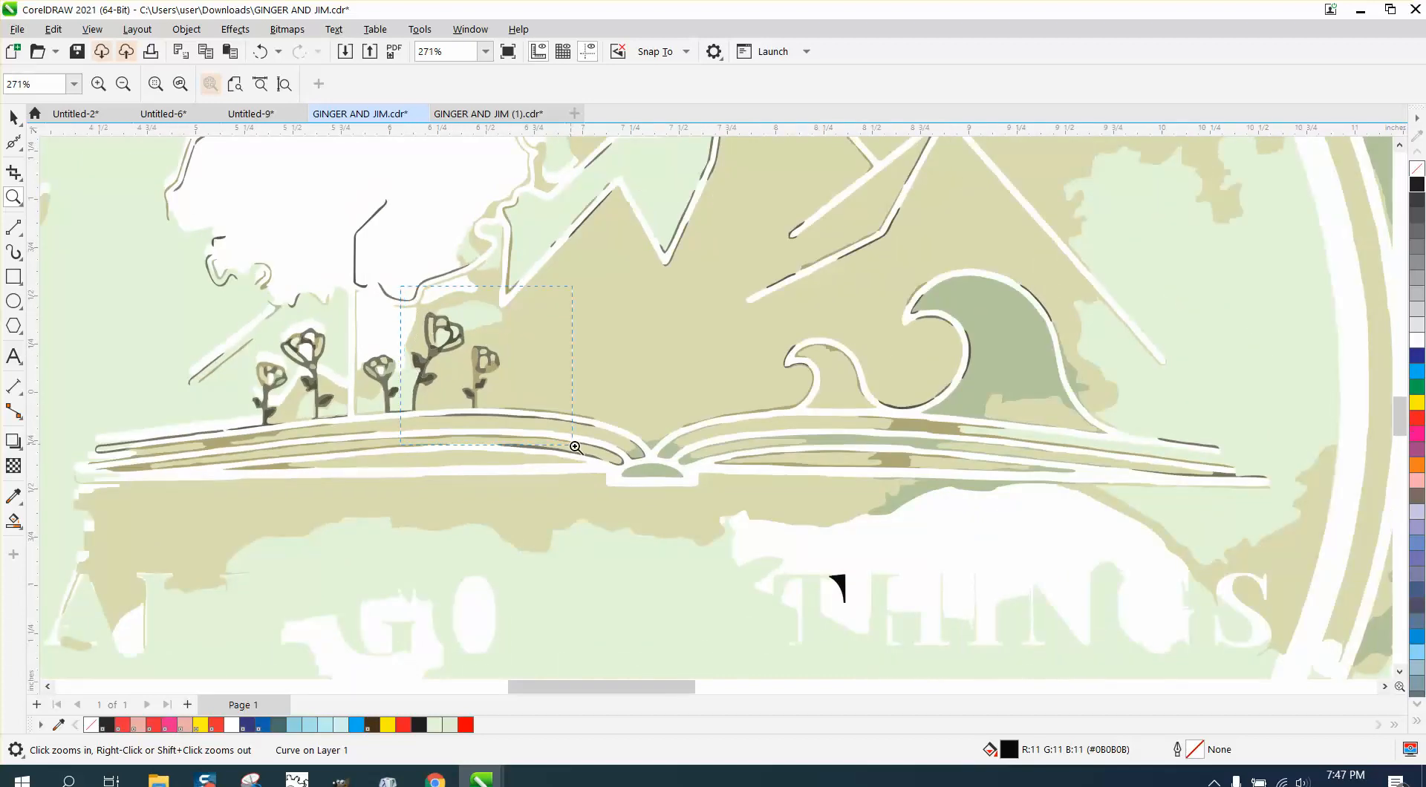
{"action": "left_click_drag", "start_coordinate": [574, 446], "coordinate": [572, 444]}
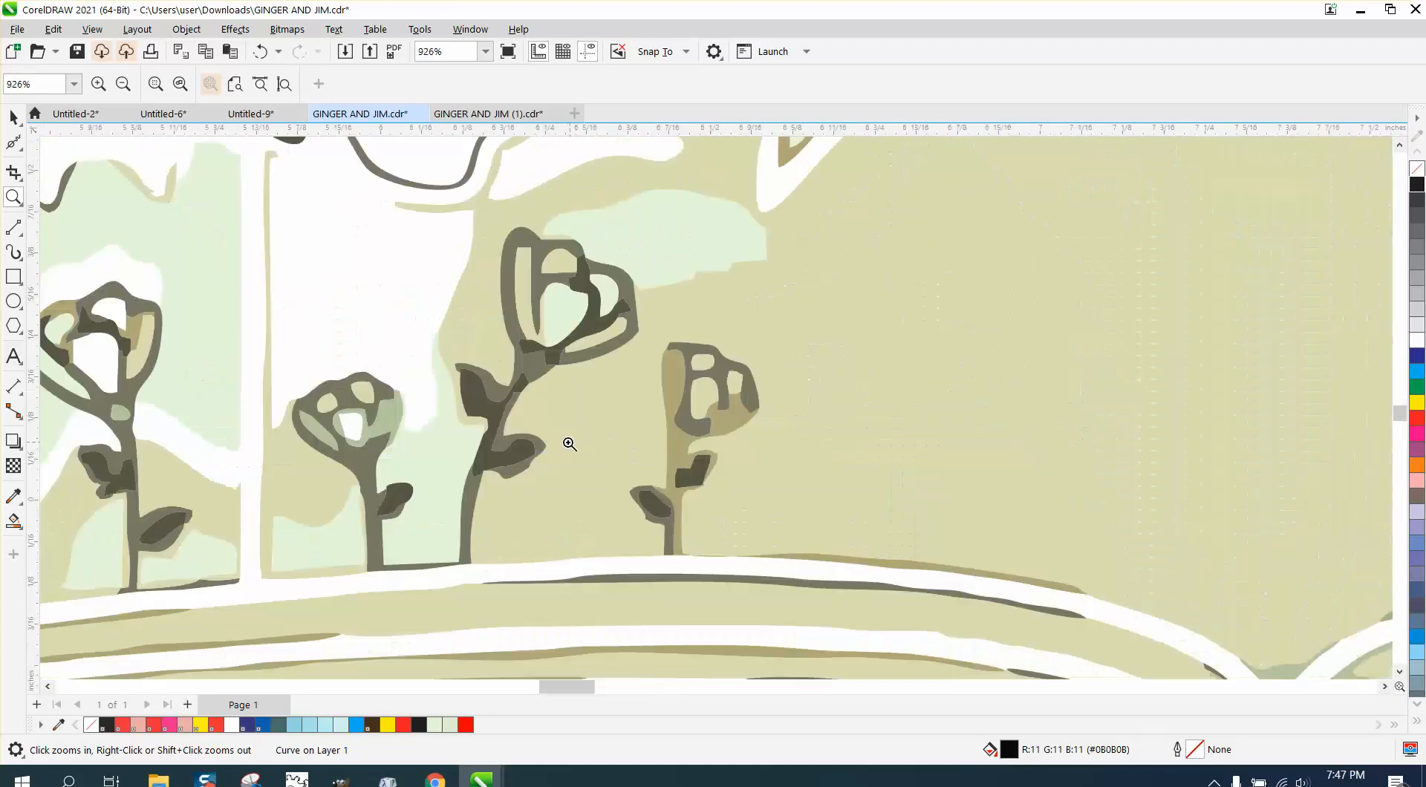
{"action": "left_click", "coordinate": [26, 237]}
{"action": "left_click", "coordinate": [67, 322]}
{"action": "left_click_drag", "start_coordinate": [464, 564], "coordinate": [539, 347]}
{"action": "left_click", "coordinate": [490, 444]}
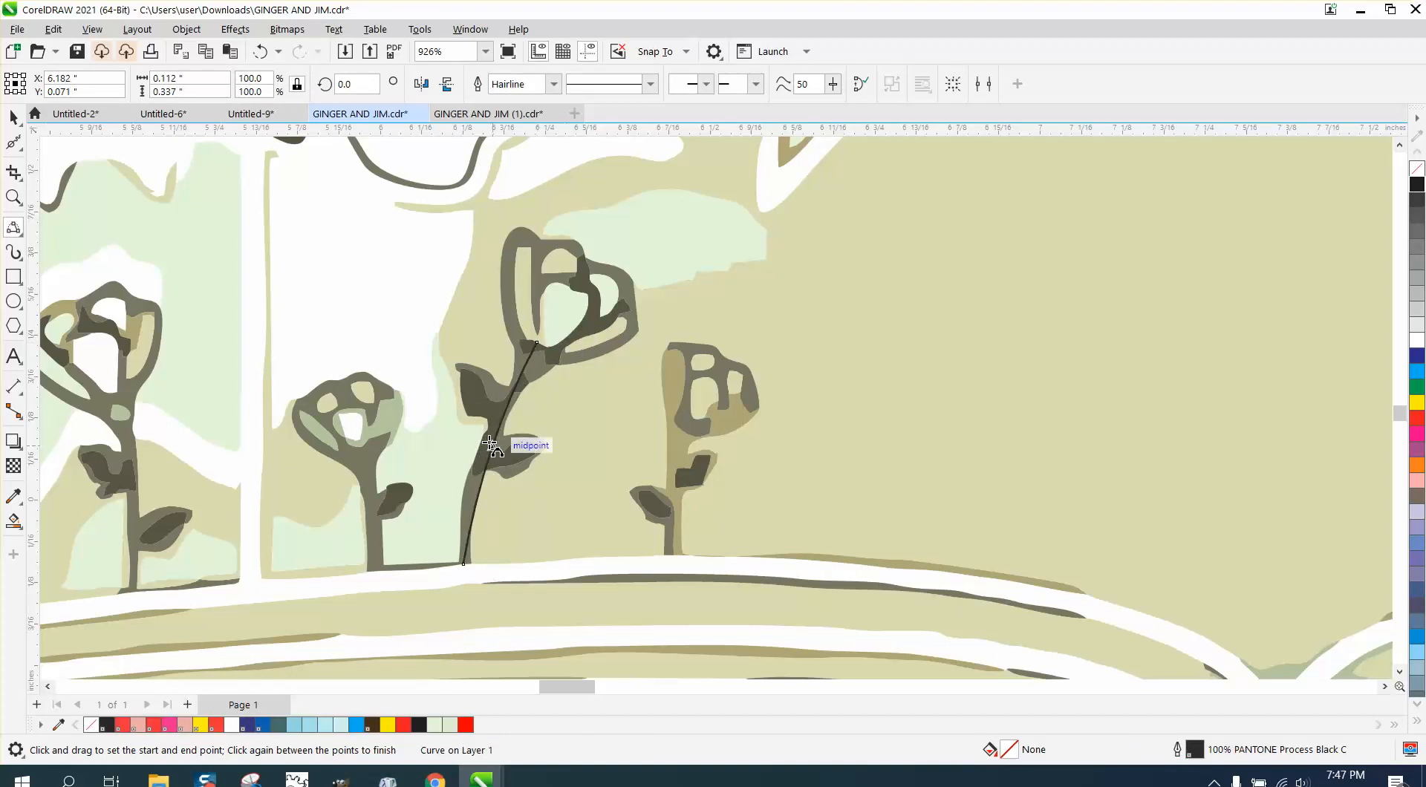
Set the outline width of the flower stem curve to 5 px.
{"action": "double_click", "coordinate": [1196, 750]}
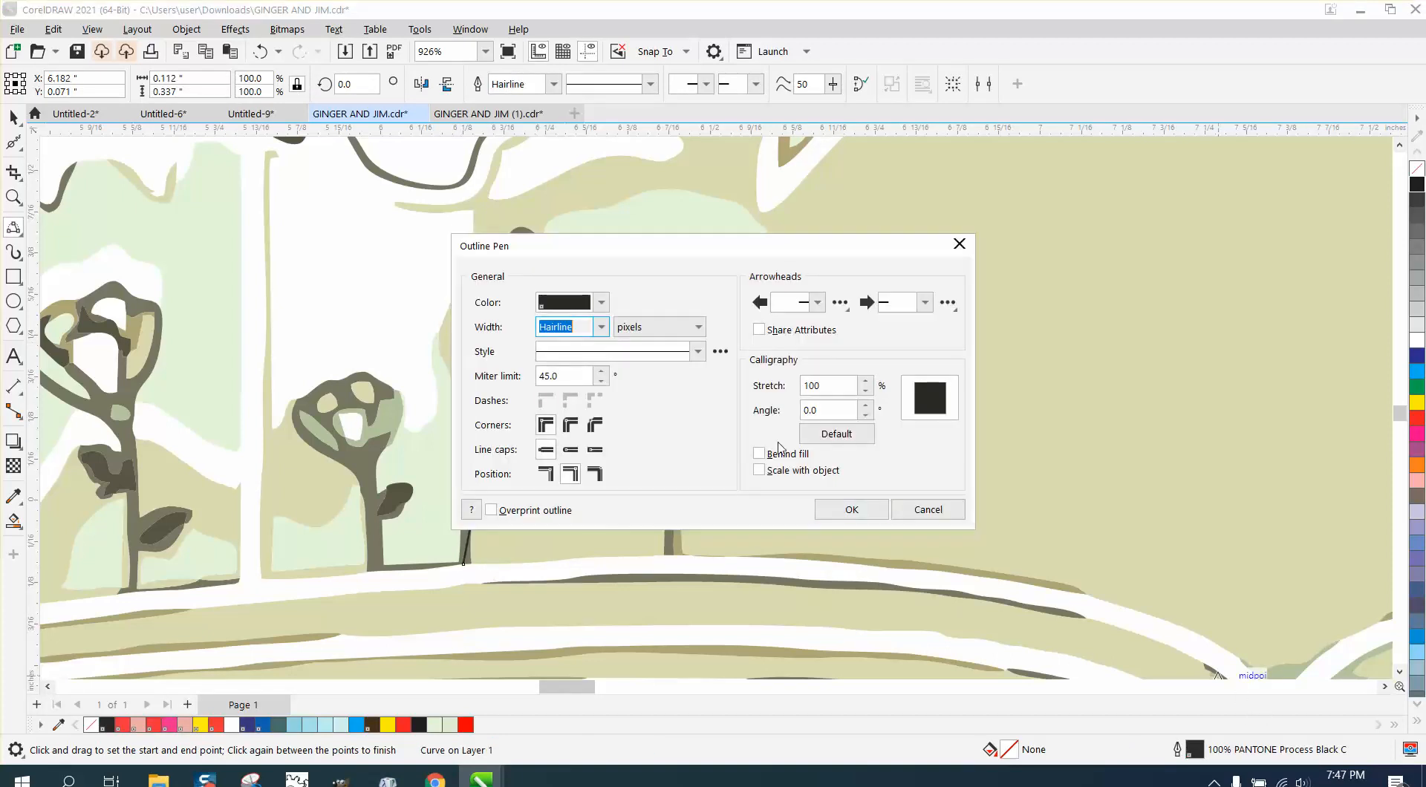
{"action": "left_click", "coordinate": [596, 335]}
{"action": "left_click", "coordinate": [863, 260]}
{"action": "left_click_drag", "start_coordinate": [906, 246], "coordinate": [1238, 249]}
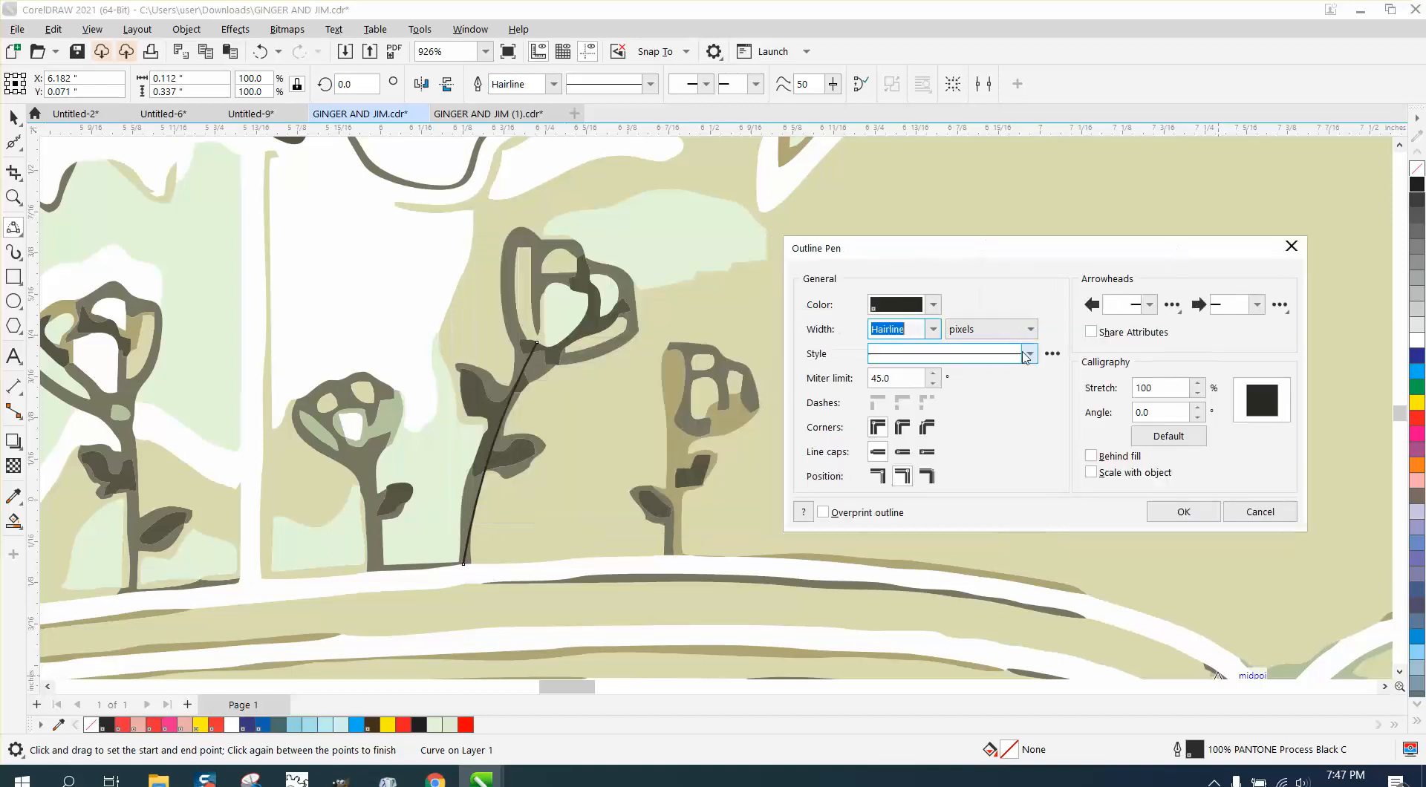
{"action": "left_click", "coordinate": [933, 329]}
{"action": "left_click", "coordinate": [888, 425]}
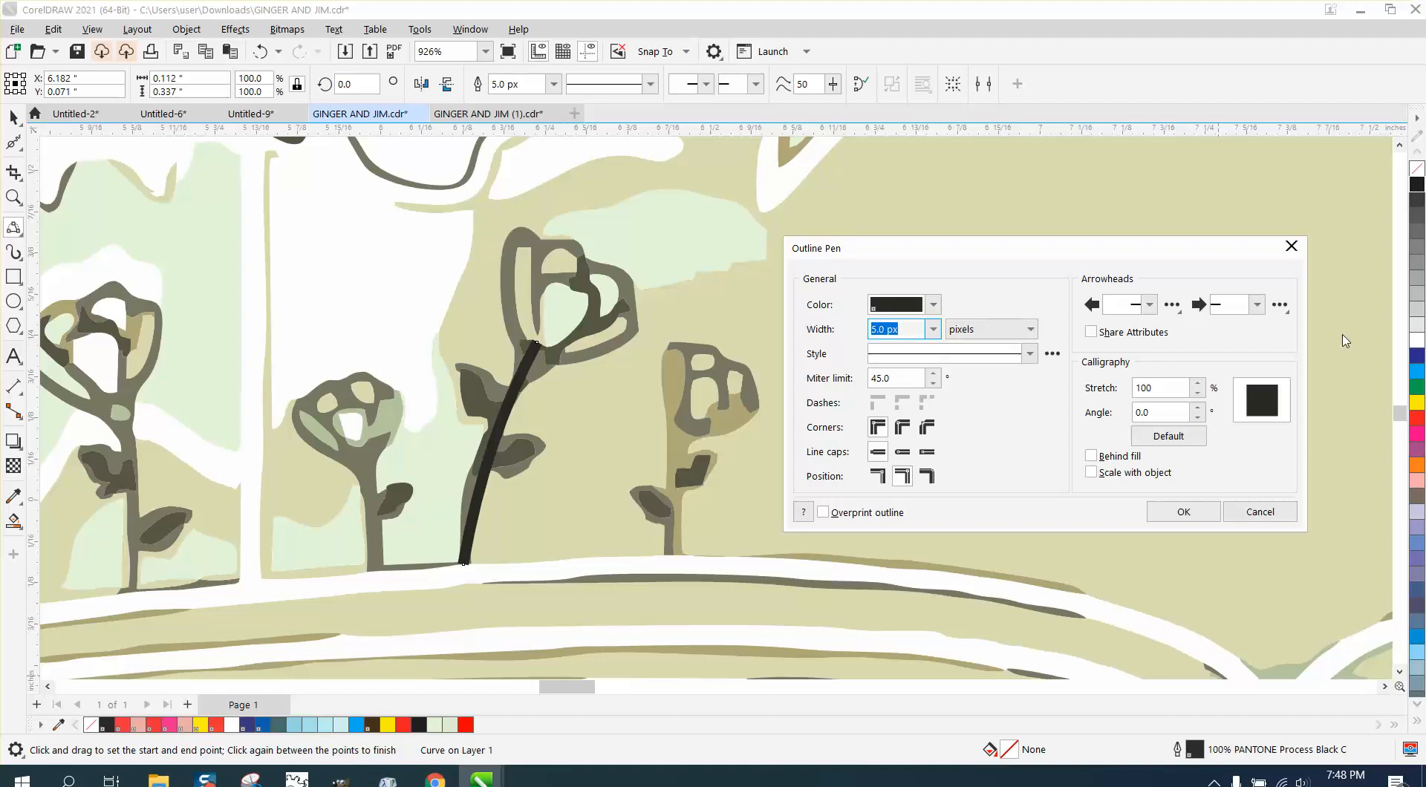
{"action": "left_click", "coordinate": [1203, 512]}
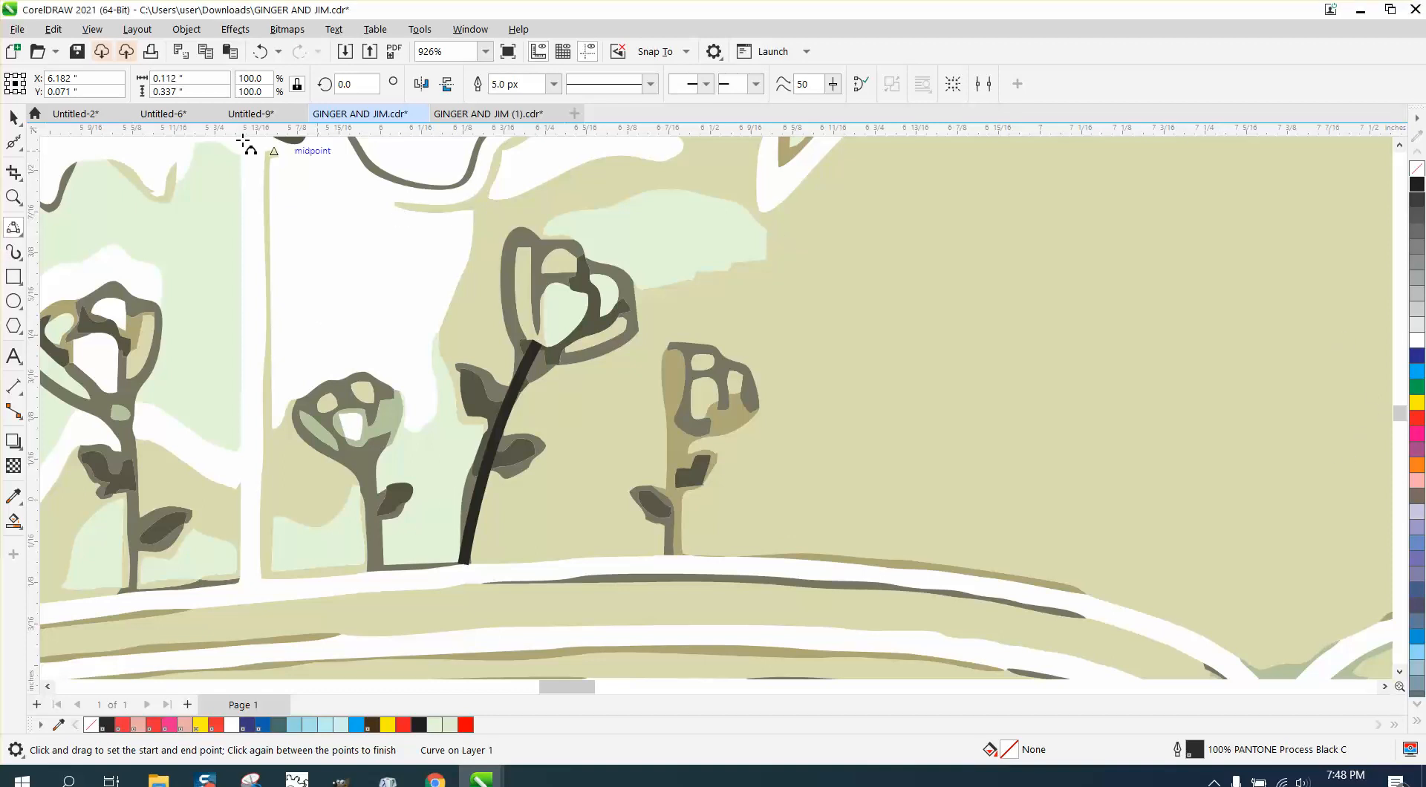
Add a node midway along the stem curve, then shift it and the upper end node to follow the traced stem.
{"action": "left_click", "coordinate": [14, 197]}
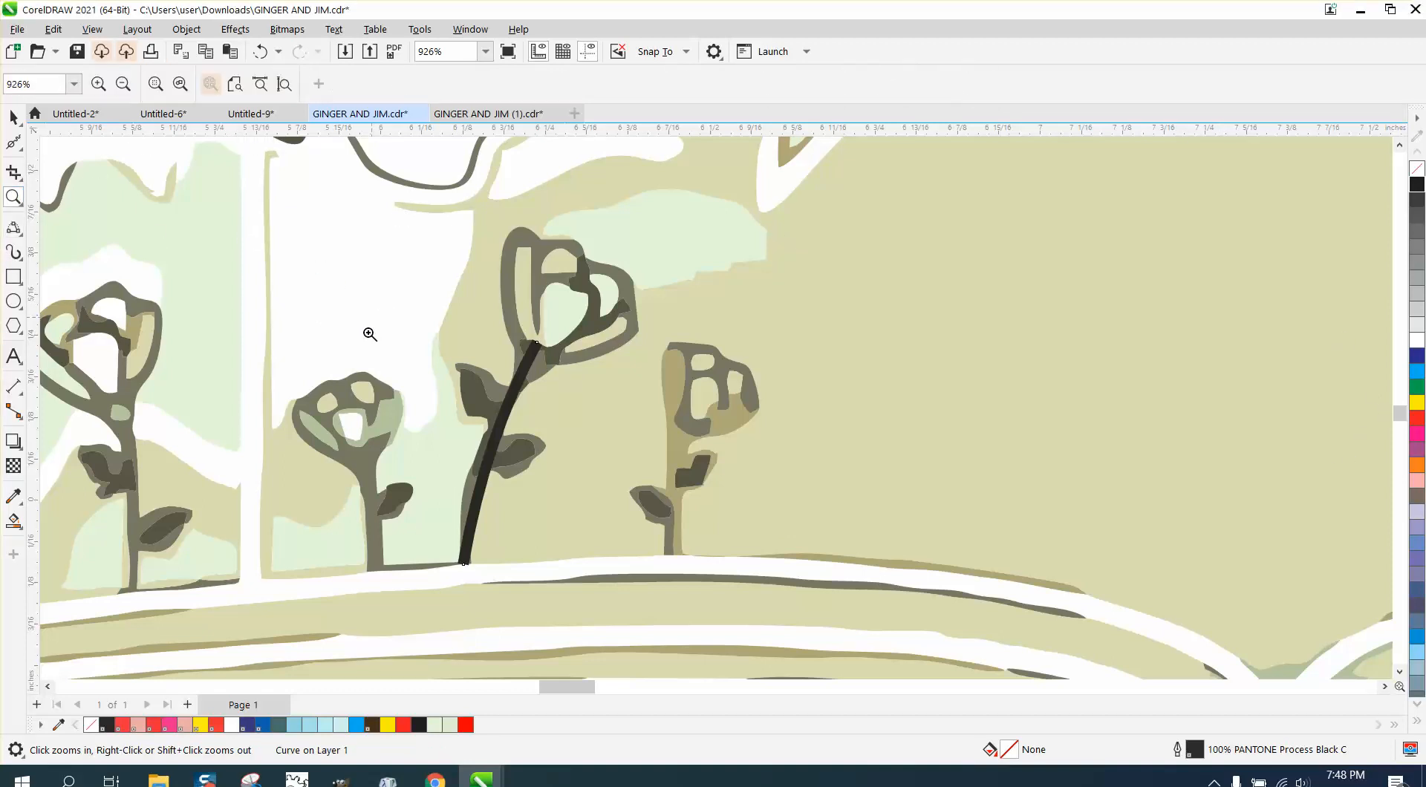
{"action": "left_click_drag", "start_coordinate": [369, 334], "coordinate": [839, 599]}
{"action": "left_click", "coordinate": [21, 147]}
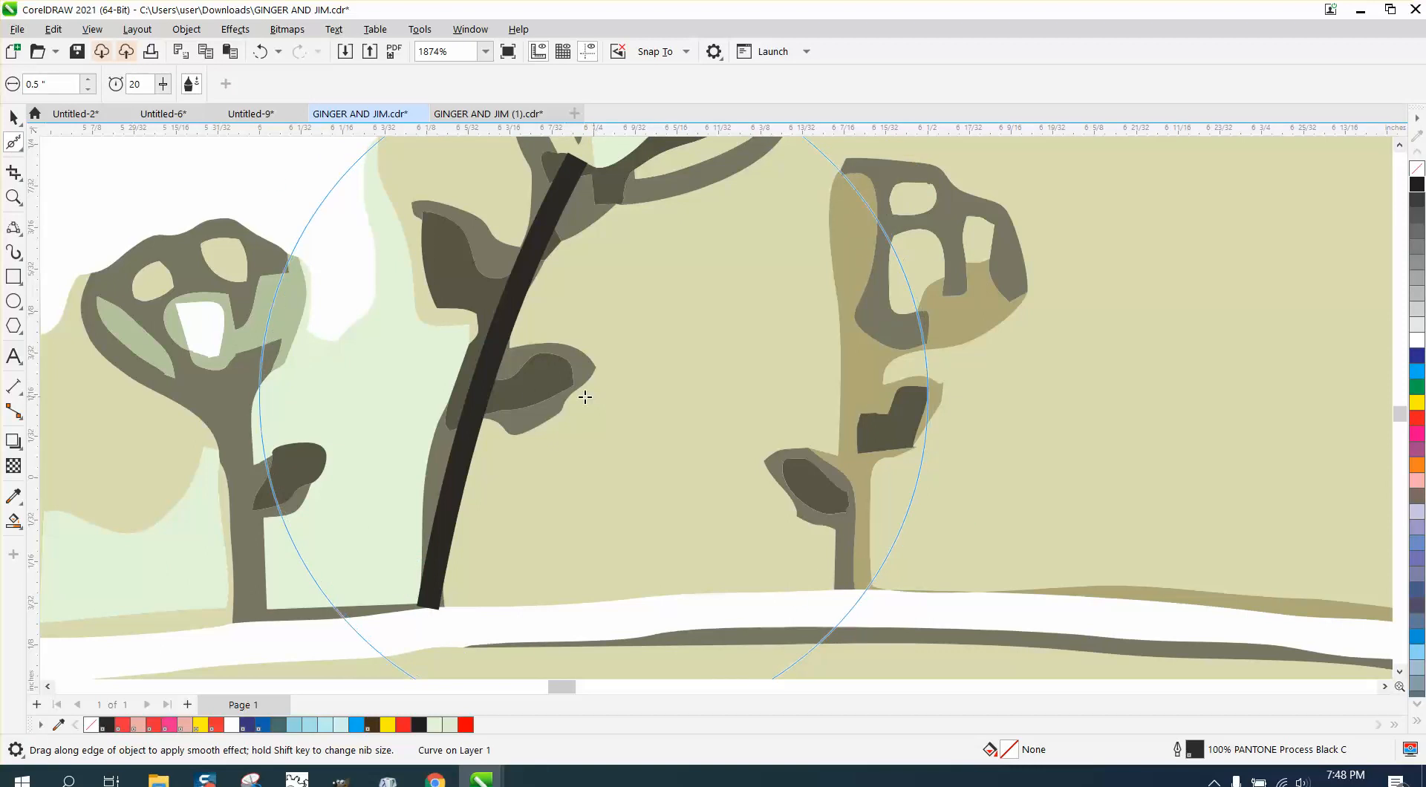
{"action": "left_click", "coordinate": [25, 155]}
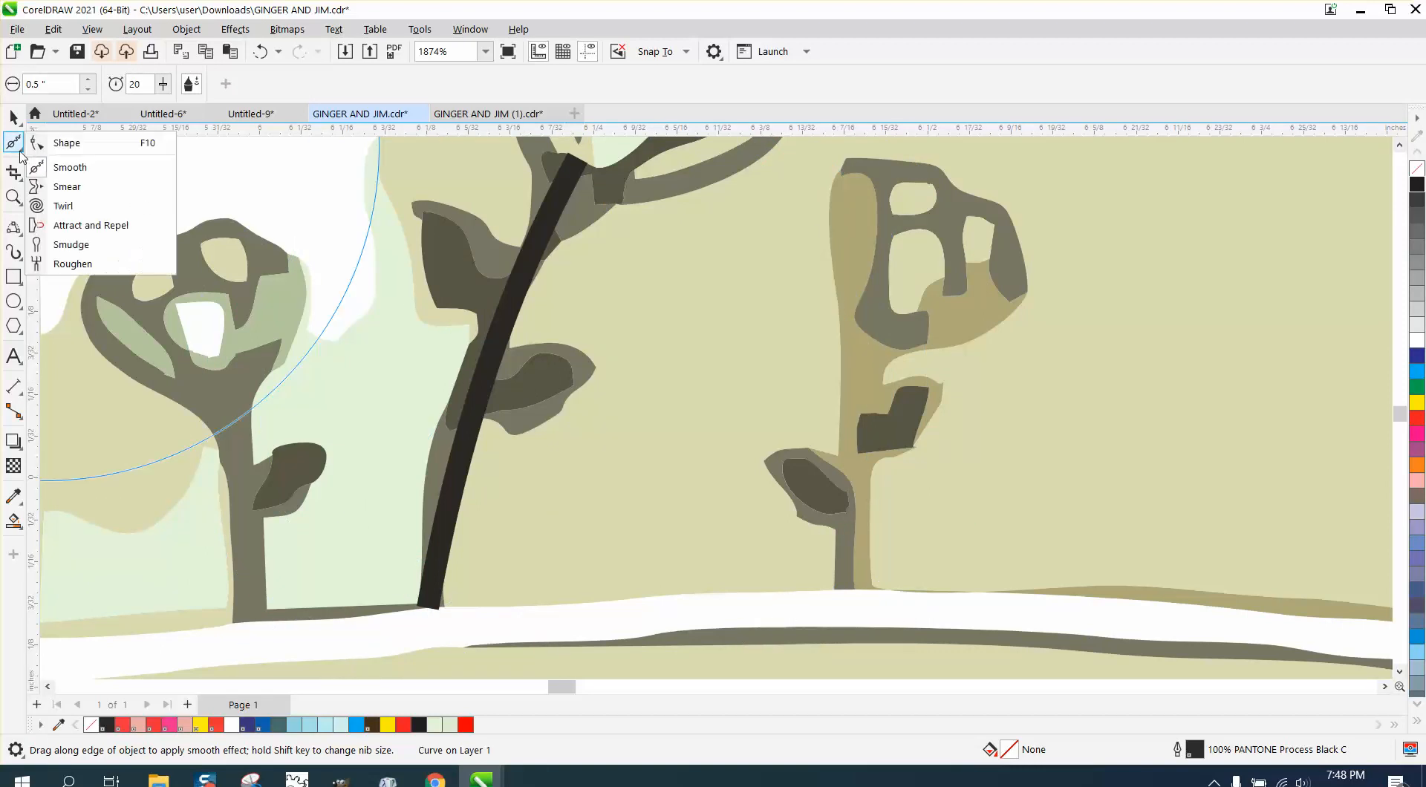
{"action": "left_click", "coordinate": [69, 141]}
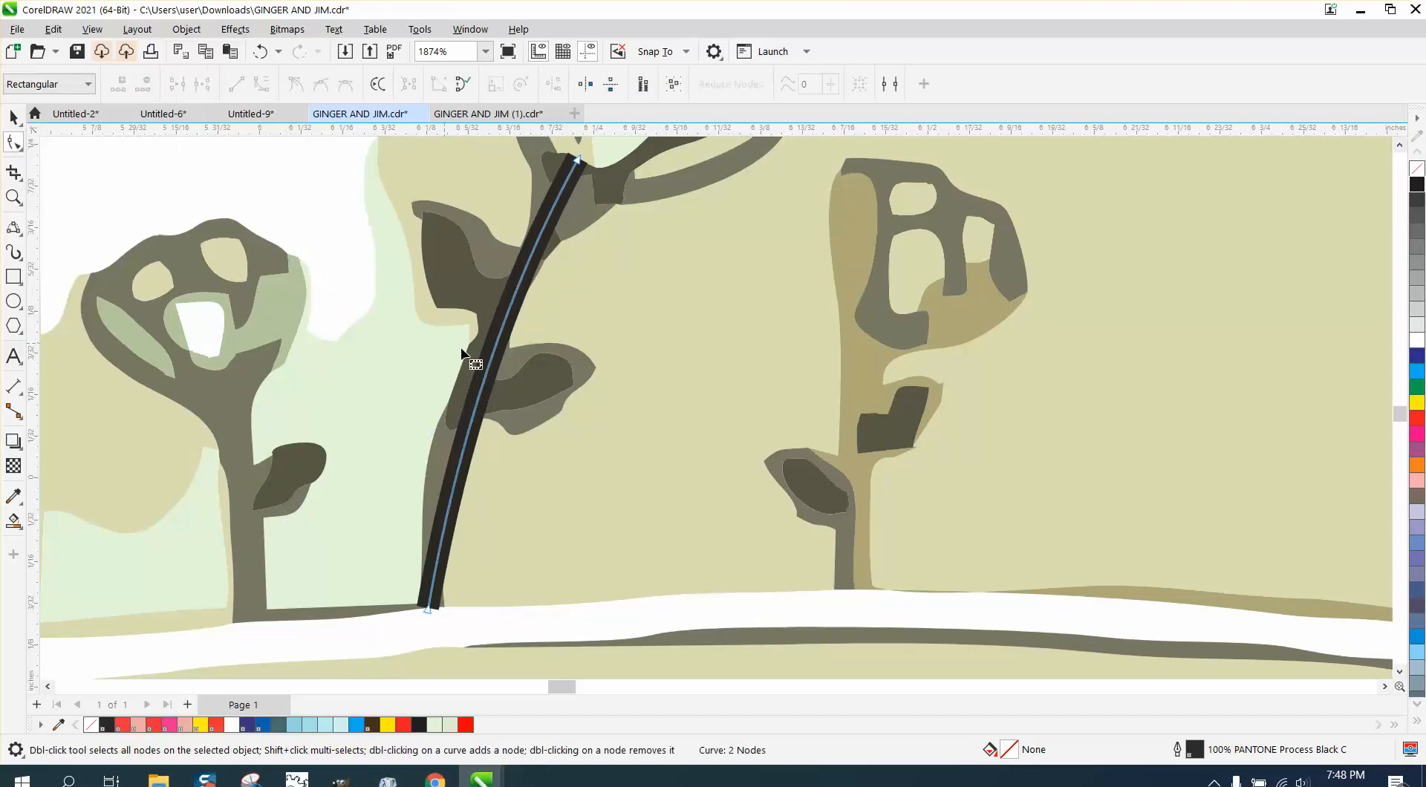
{"action": "double_click", "coordinate": [483, 381]}
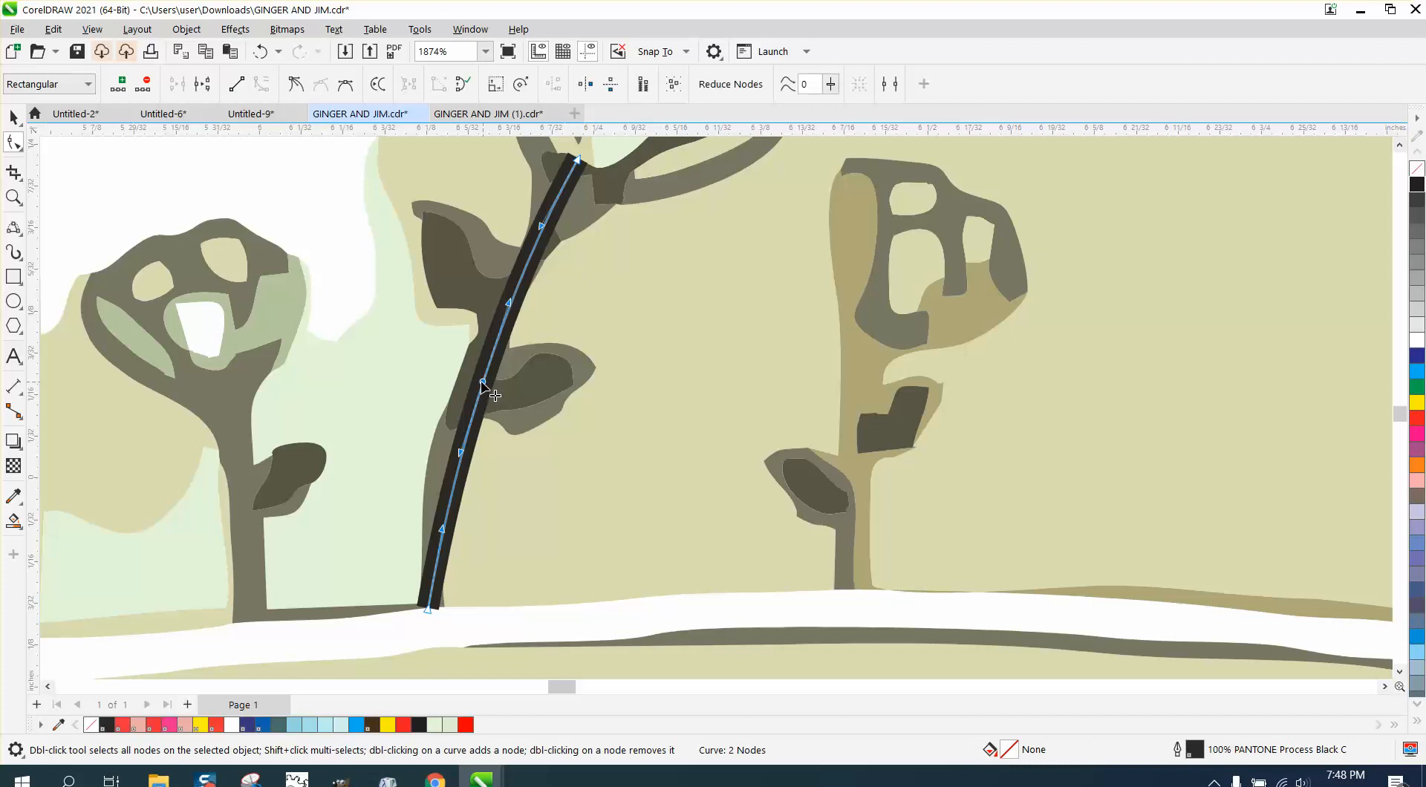
{"action": "left_click_drag", "start_coordinate": [482, 382], "coordinate": [467, 383]}
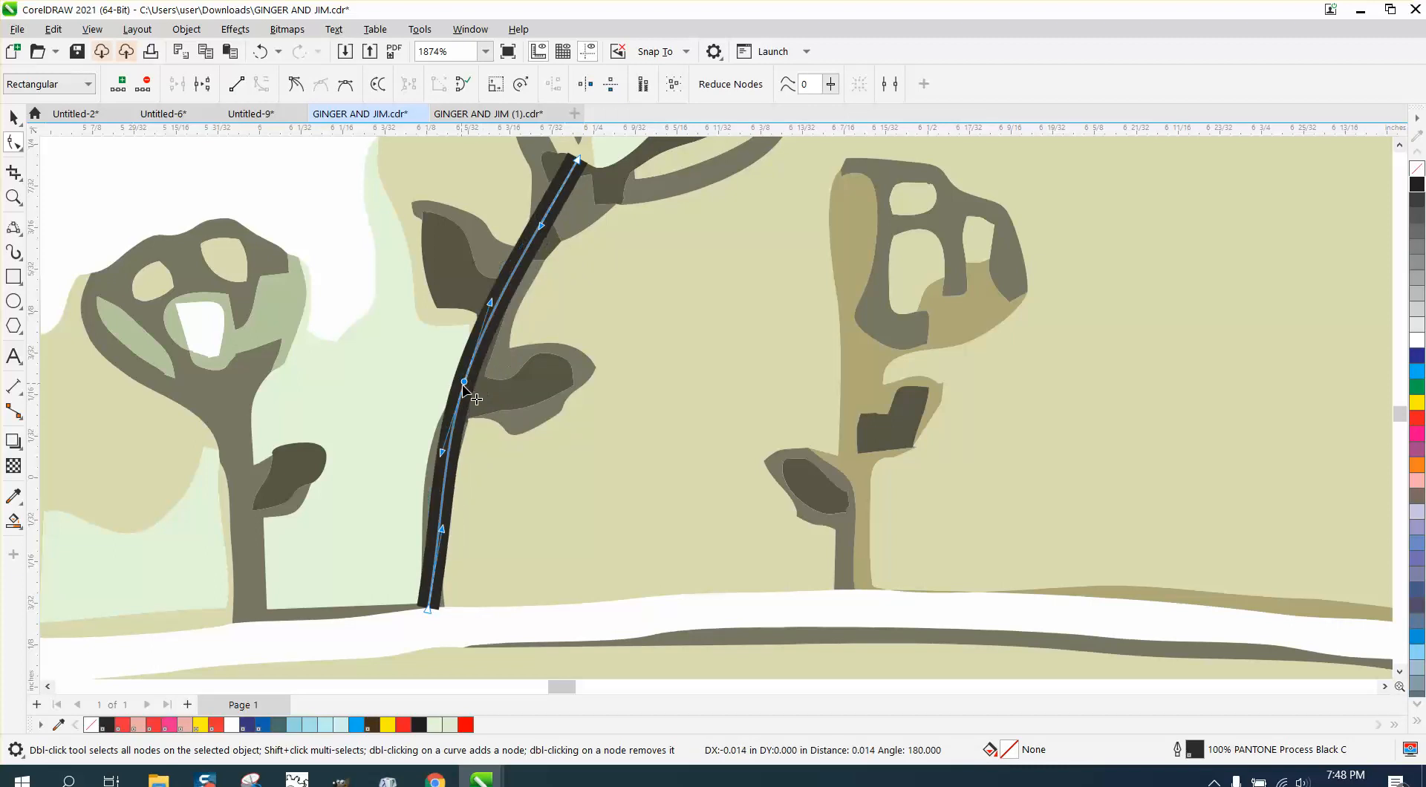
{"action": "scroll", "coordinate": [492, 439], "scroll_direction": "down", "scroll_amount": 1}
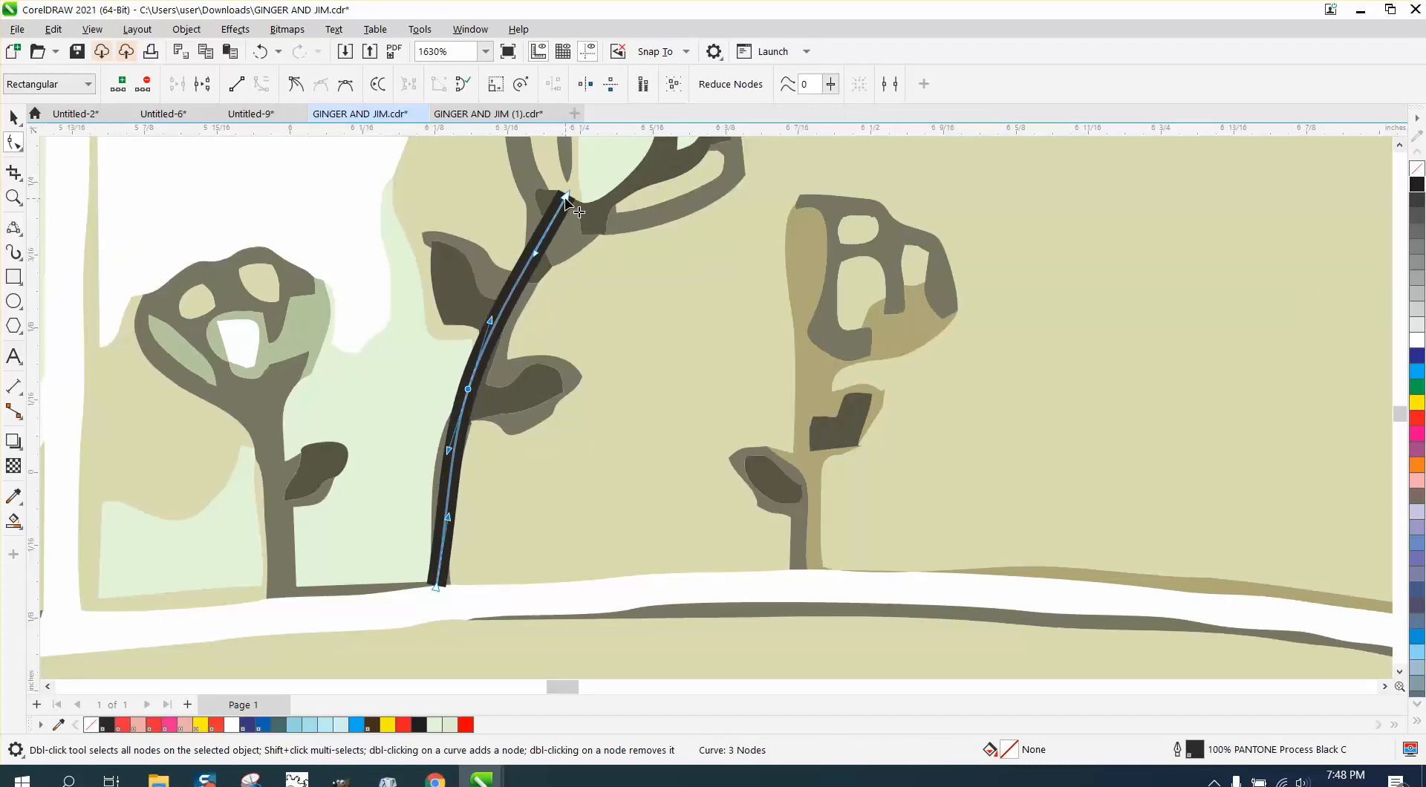
{"action": "left_click_drag", "start_coordinate": [566, 198], "coordinate": [567, 209]}
Move the stem curve 10 inches to the right onto the black line art, above the open book beside the tree trunk.
{"action": "scroll", "coordinate": [801, 336], "scroll_direction": "down", "scroll_amount": 1}
{"action": "scroll", "coordinate": [801, 333], "scroll_direction": "down", "scroll_amount": 1}
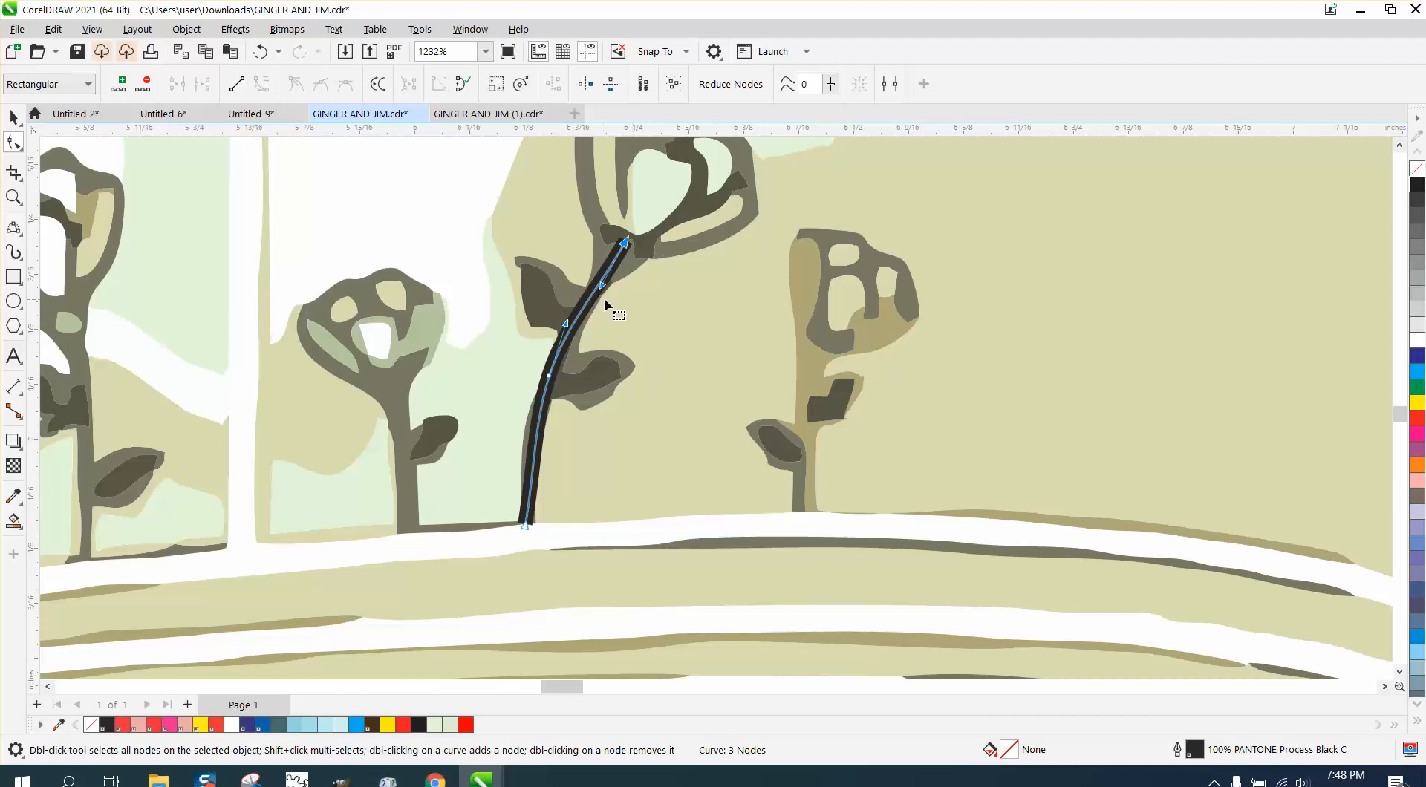
{"action": "scroll", "coordinate": [603, 296], "scroll_direction": "down", "scroll_amount": 2}
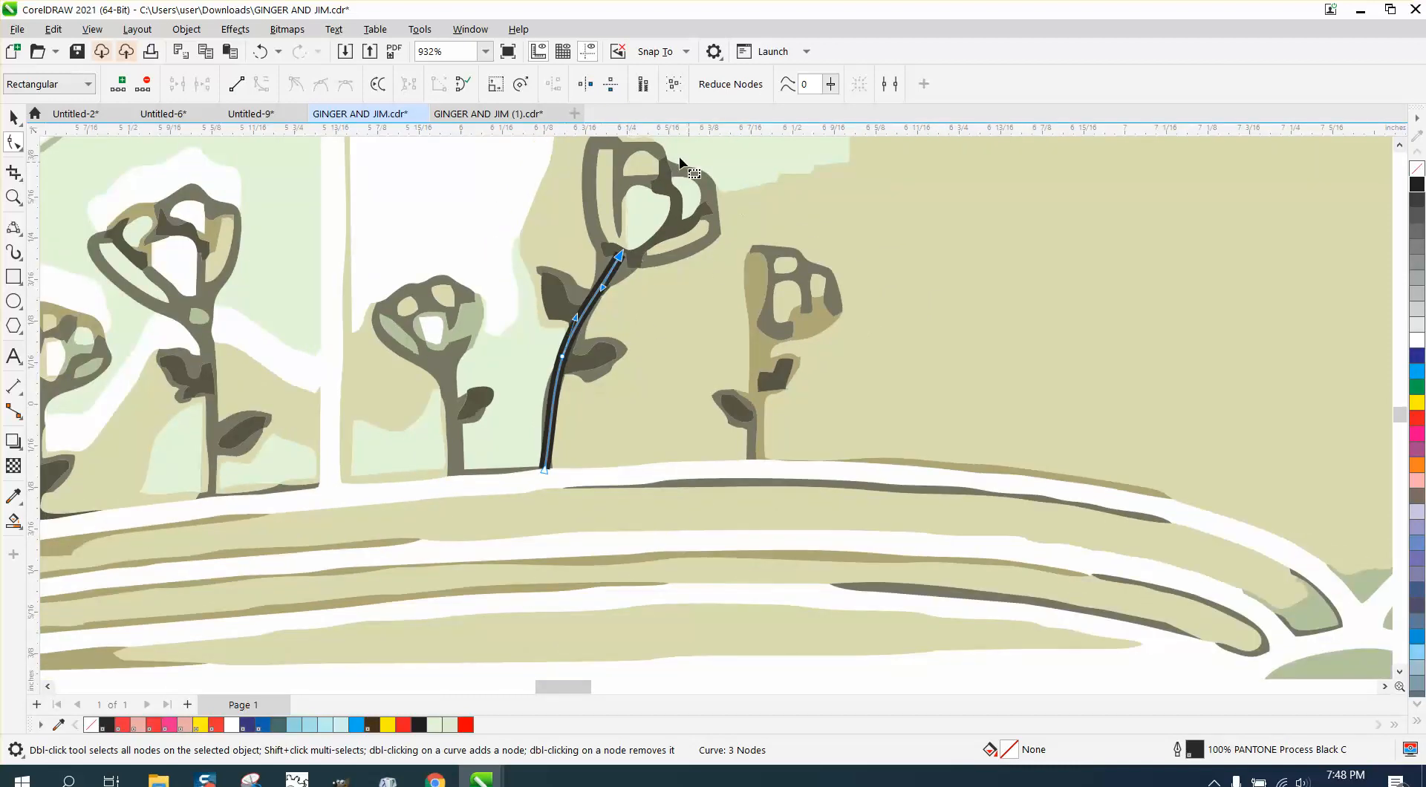
{"action": "scroll", "coordinate": [525, 208], "scroll_direction": "down", "scroll_amount": 2}
{"action": "left_click", "coordinate": [13, 119]}
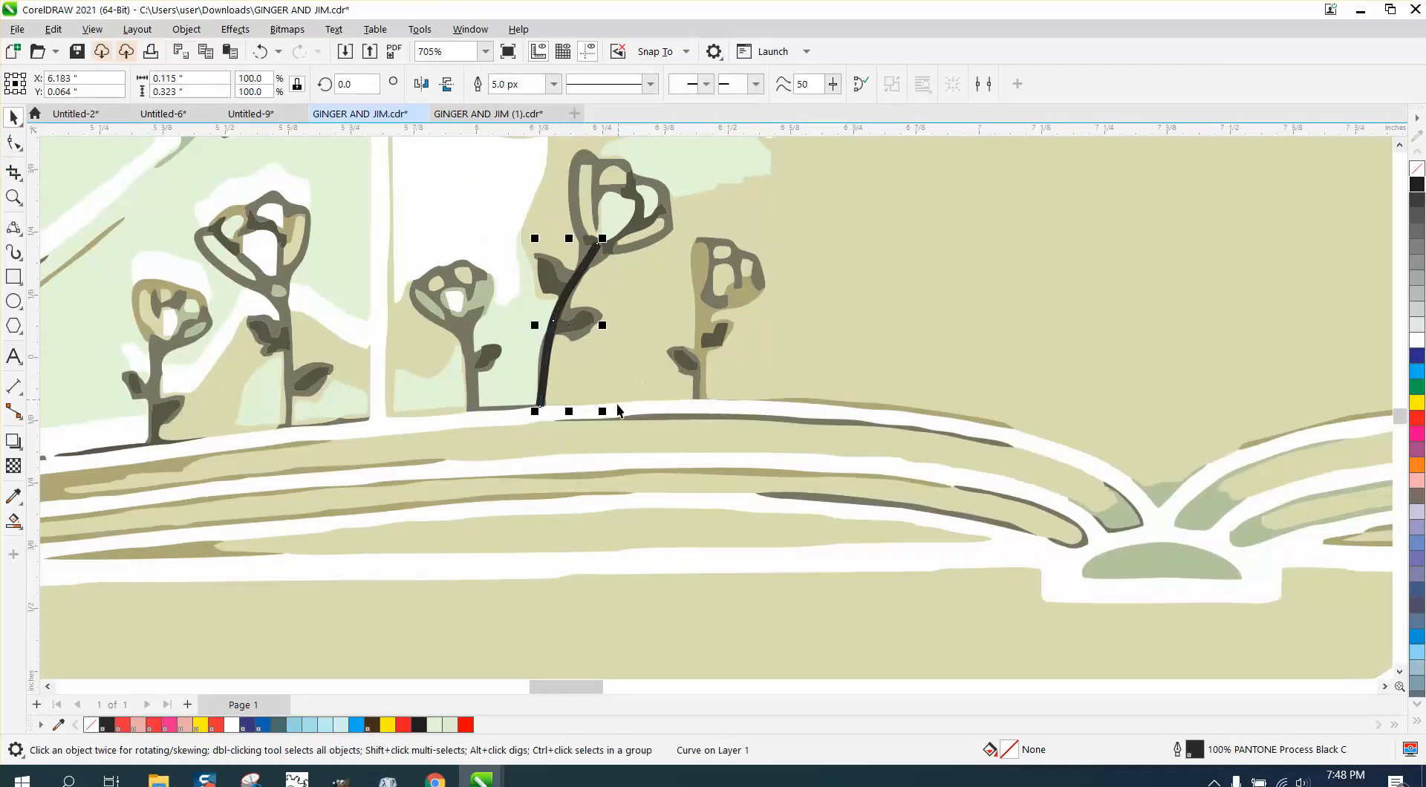
{"action": "scroll", "coordinate": [674, 519], "scroll_direction": "down", "scroll_amount": 2}
{"action": "key", "text": "Page_Down"}
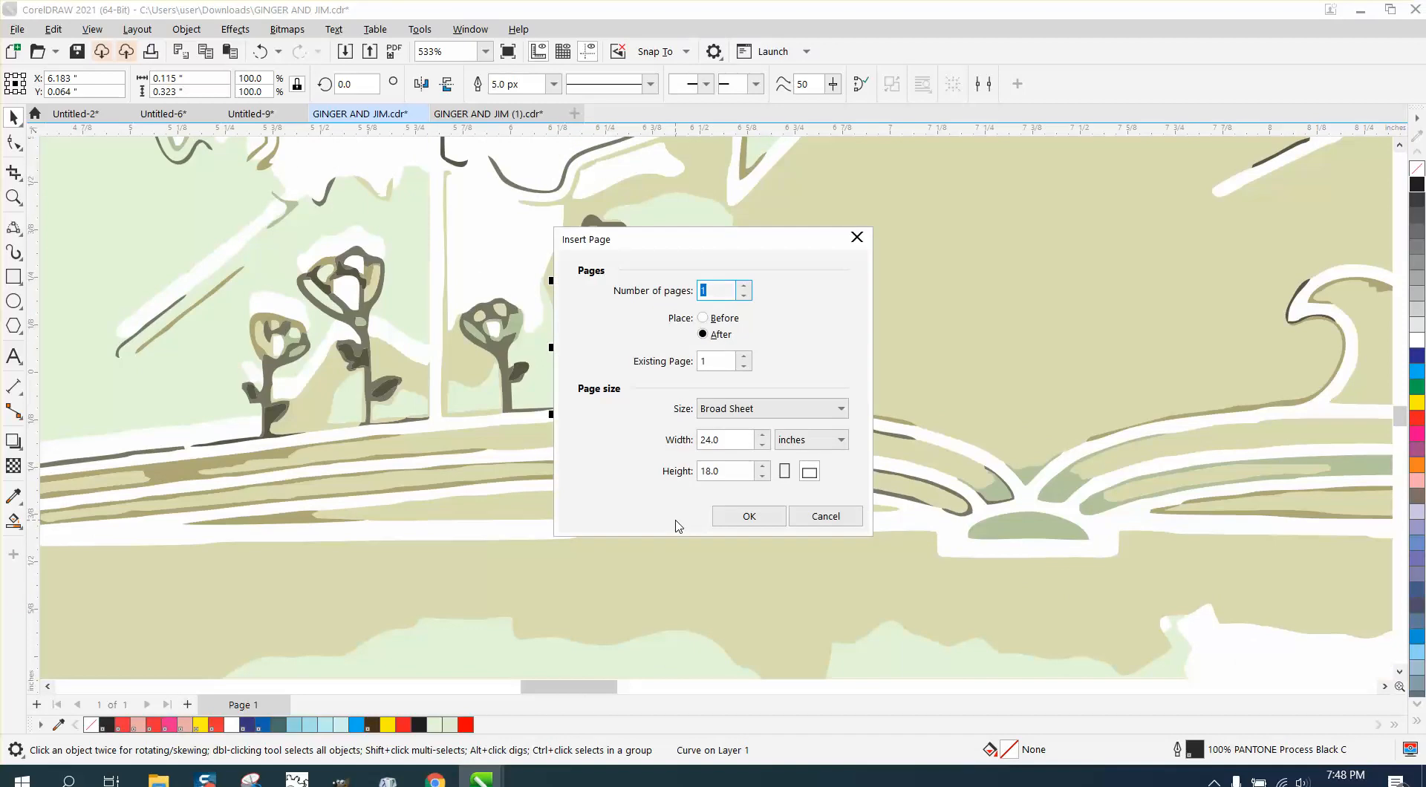
{"action": "left_click", "coordinate": [847, 517]}
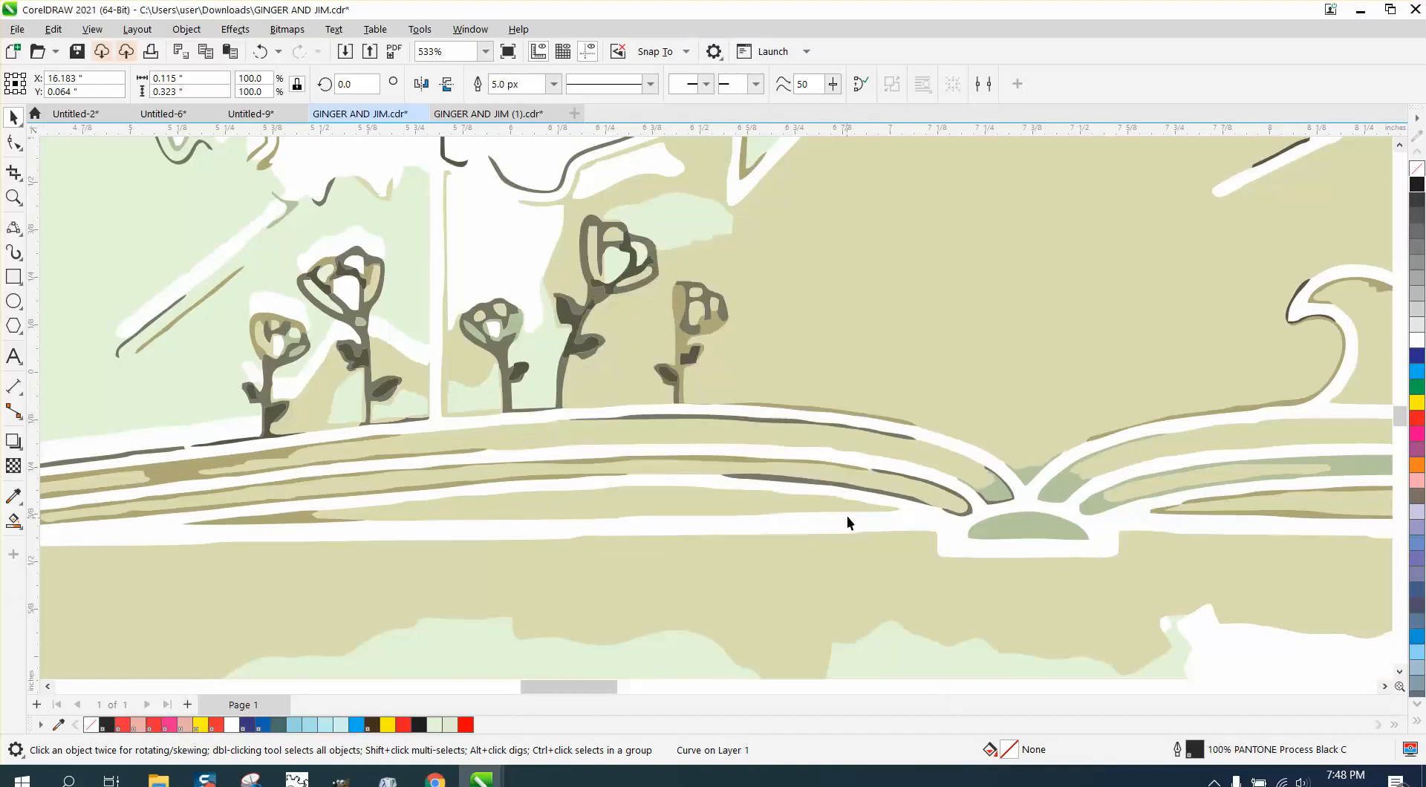
{"action": "scroll", "coordinate": [575, 489], "scroll_direction": "down", "scroll_amount": 8}
{"action": "scroll", "coordinate": [572, 490], "scroll_direction": "down", "scroll_amount": 4}
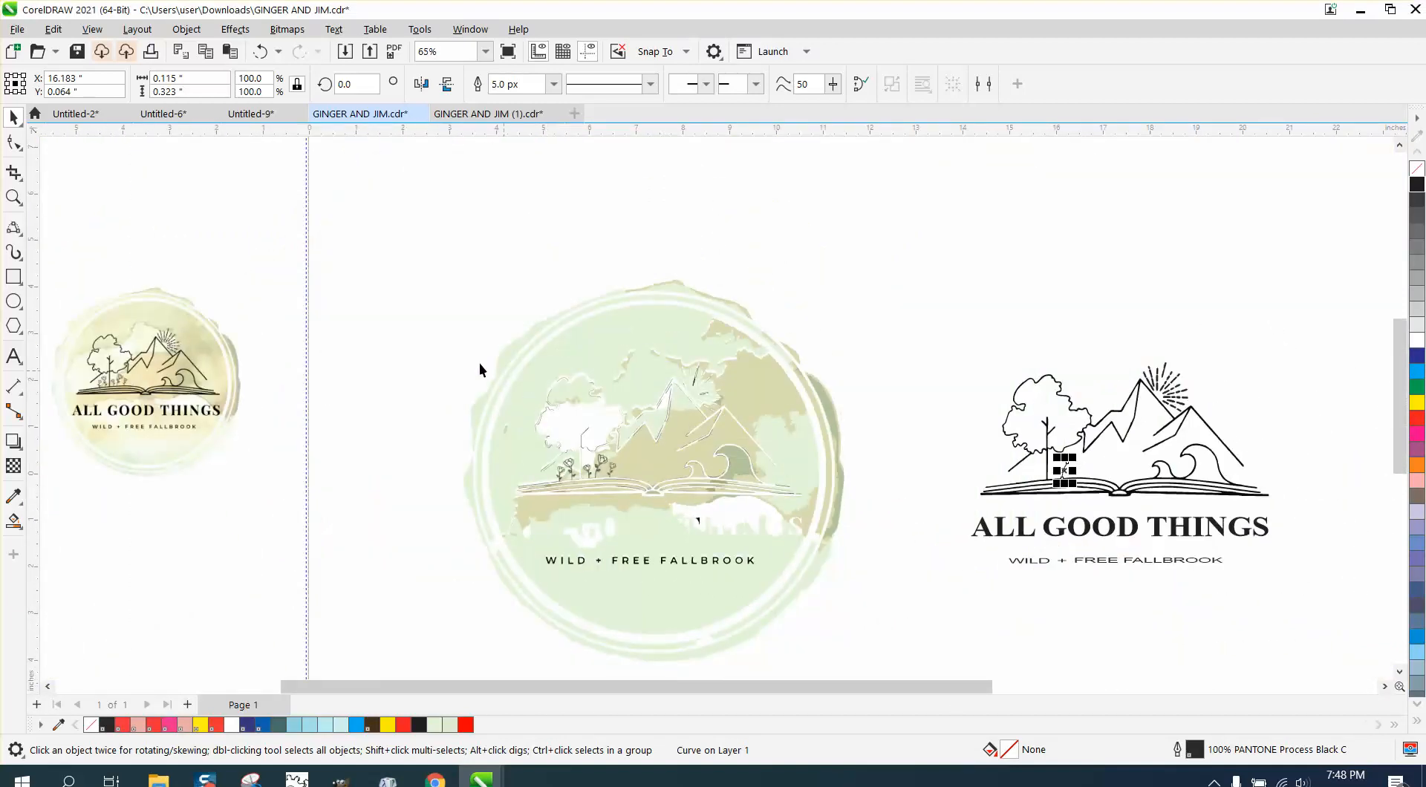
{"action": "left_click", "coordinate": [14, 198]}
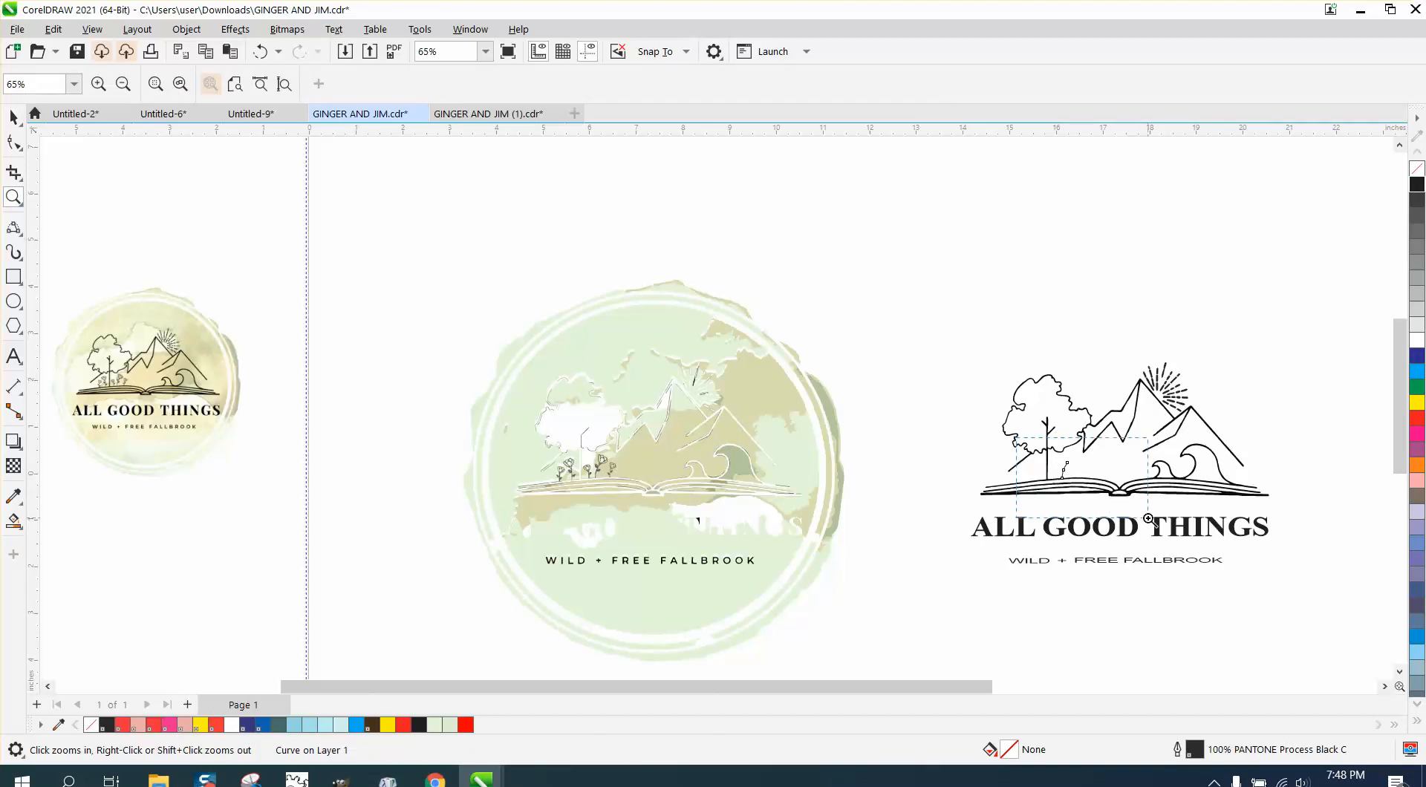
{"action": "left_click_drag", "start_coordinate": [1148, 518], "coordinate": [1151, 518]}
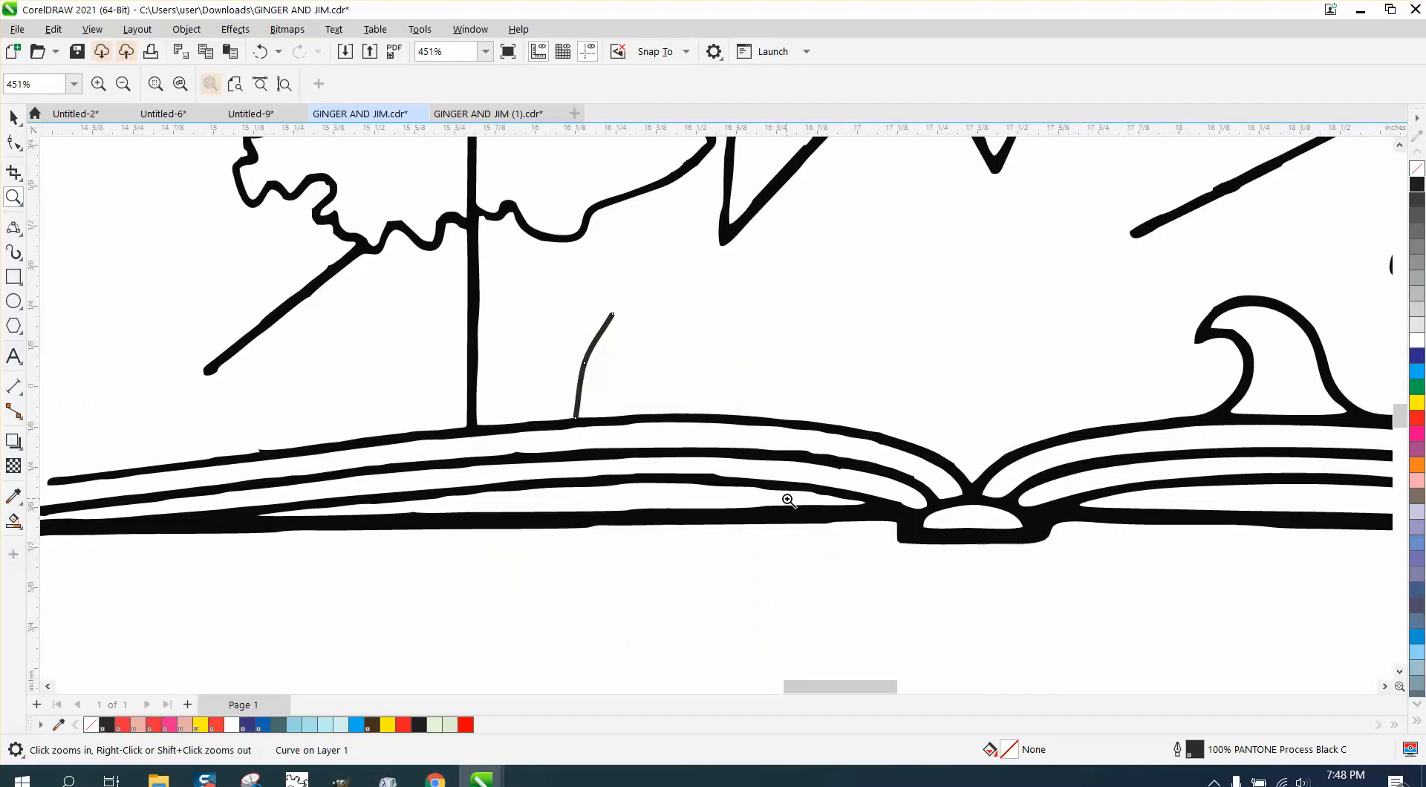